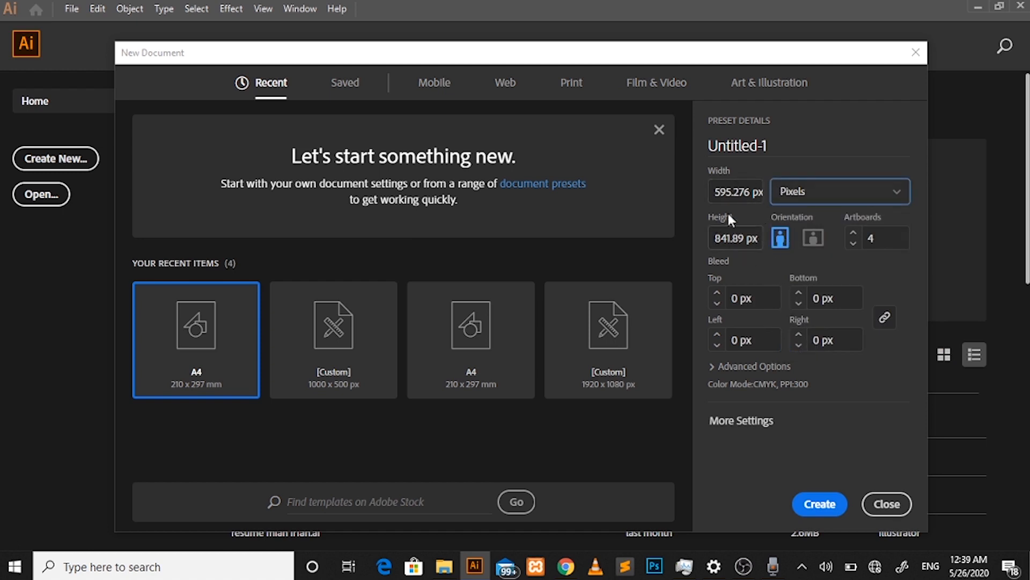
Step: Create a new document 500 px wide and 1000 px high with a single artboard
left_click(754, 192)
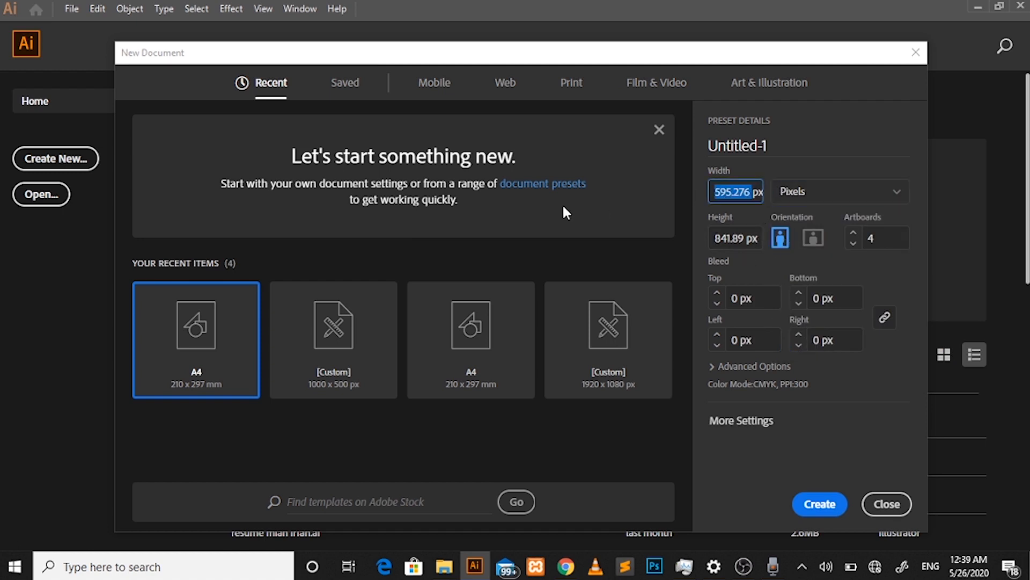
type("500")
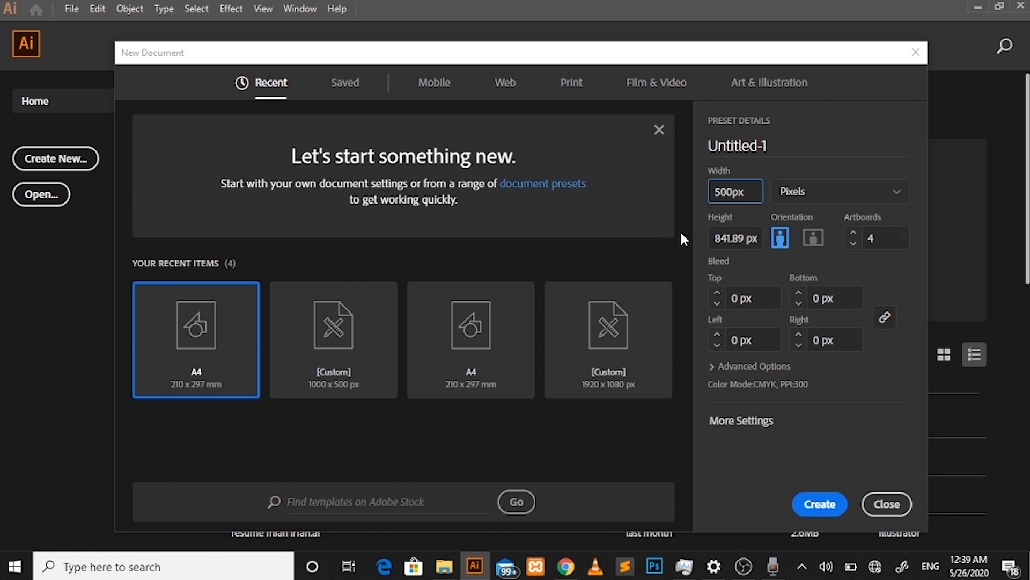
left_click(744, 235)
type("1000")
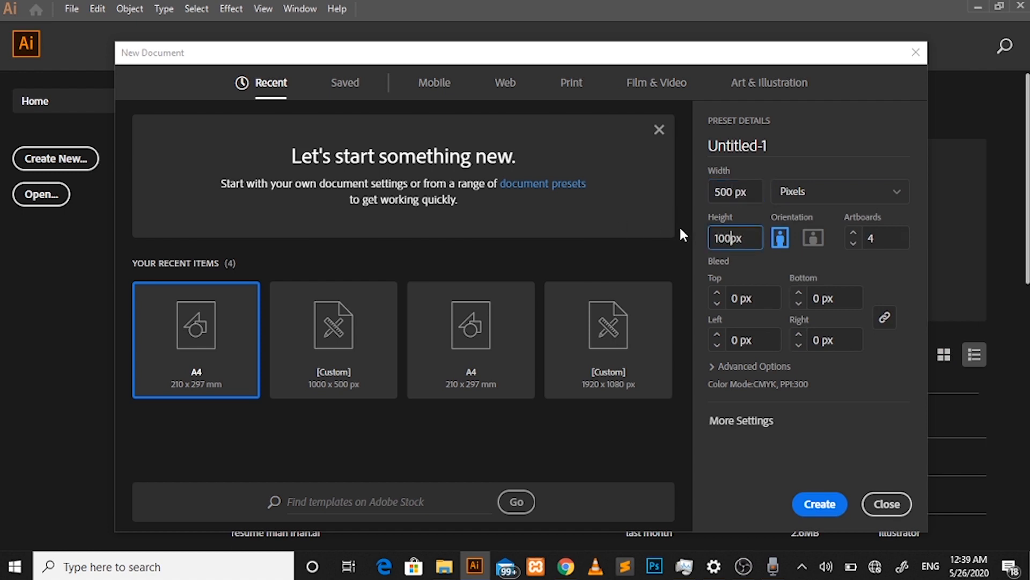
left_click(853, 243)
left_click(854, 243)
left_click(853, 243)
left_click(821, 503)
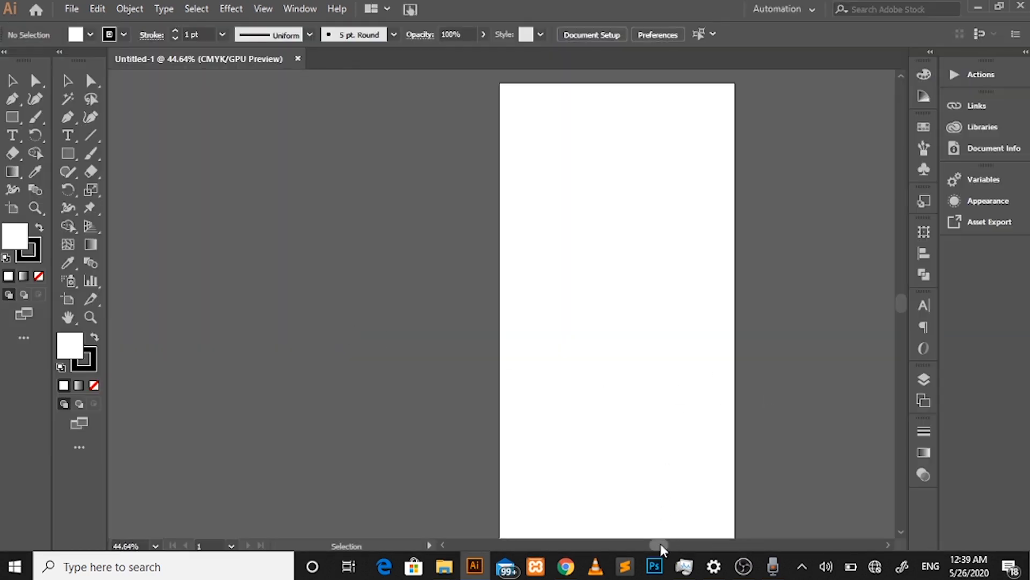
left_click_drag(661, 544, 668, 543)
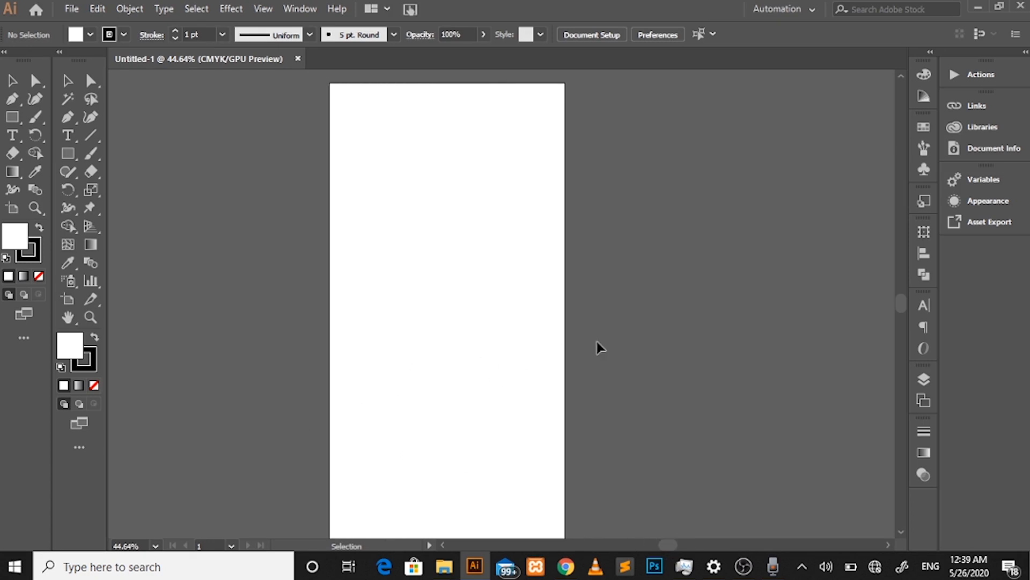
scroll(497, 452, "down", 2)
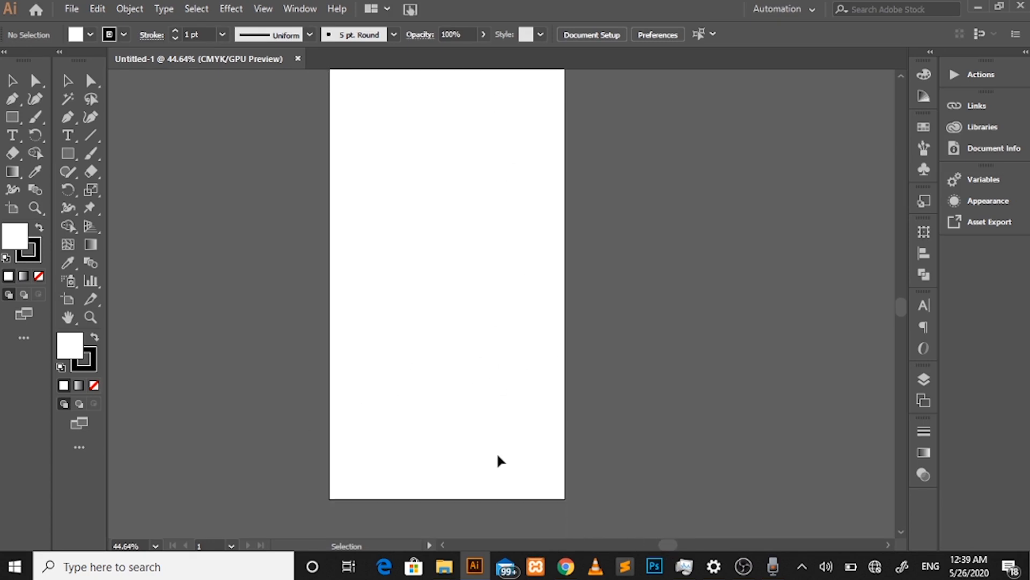
scroll(497, 455, "up", 1)
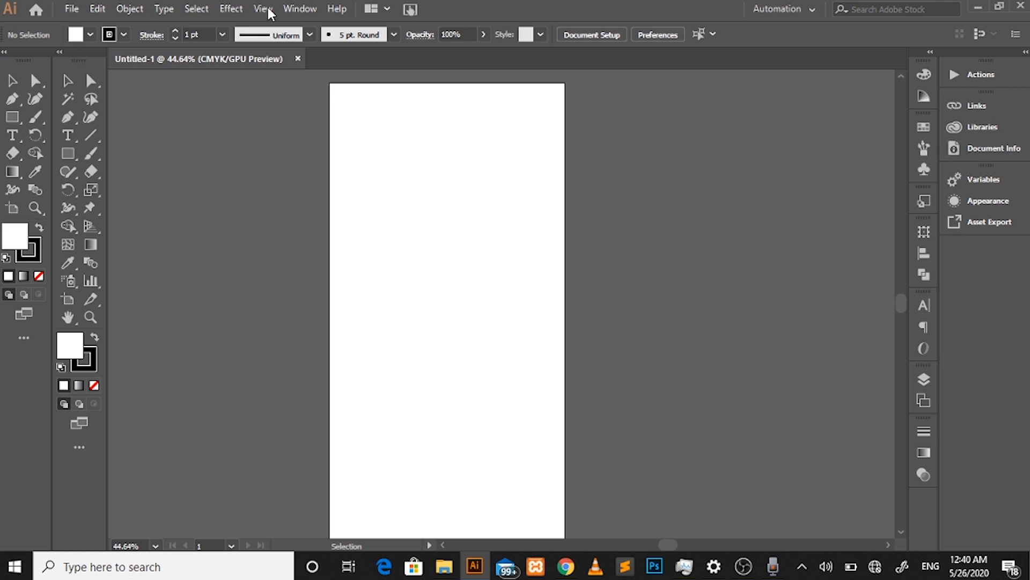
left_click(304, 9)
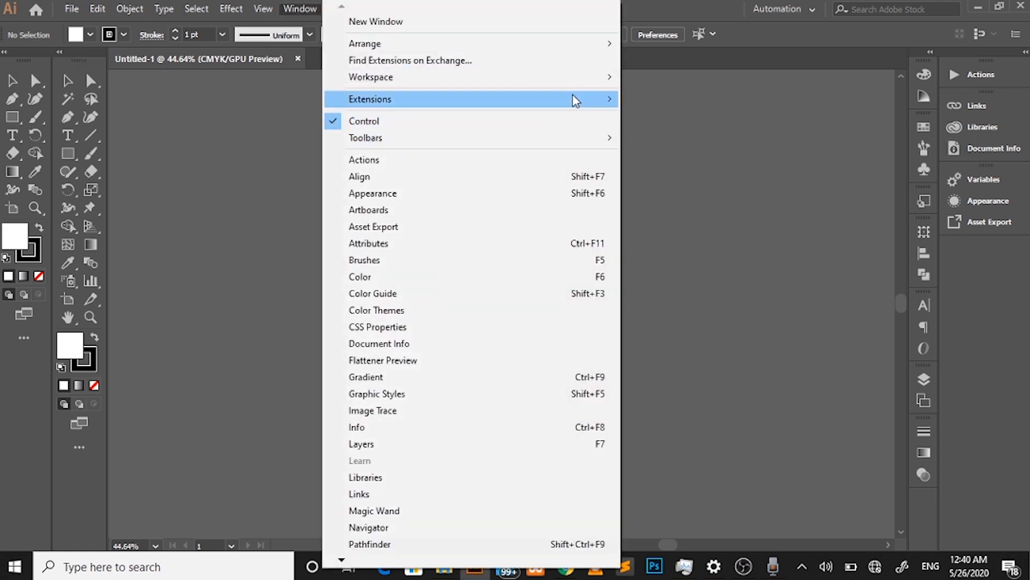
mouse_move(575, 99)
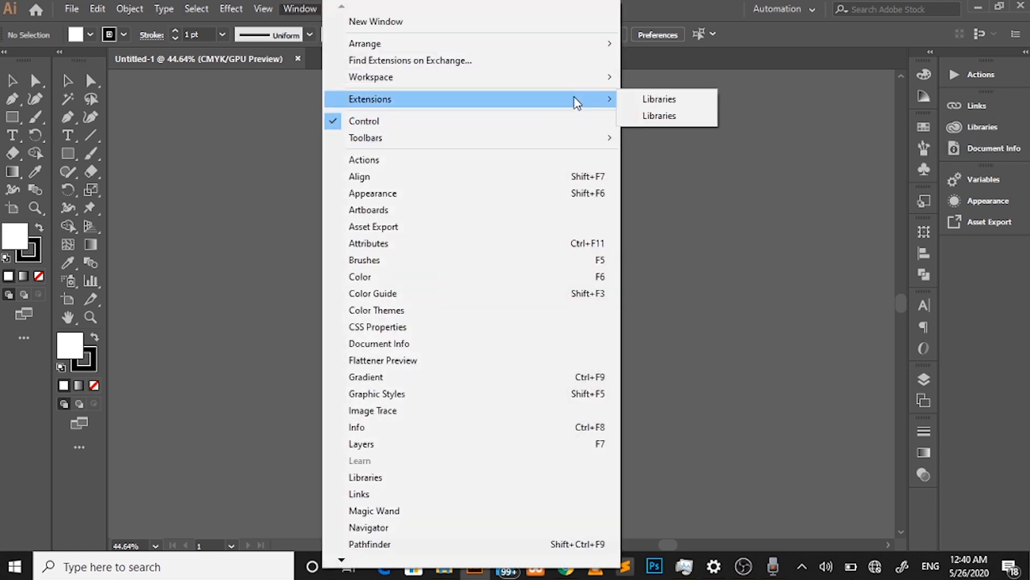
left_click(704, 356)
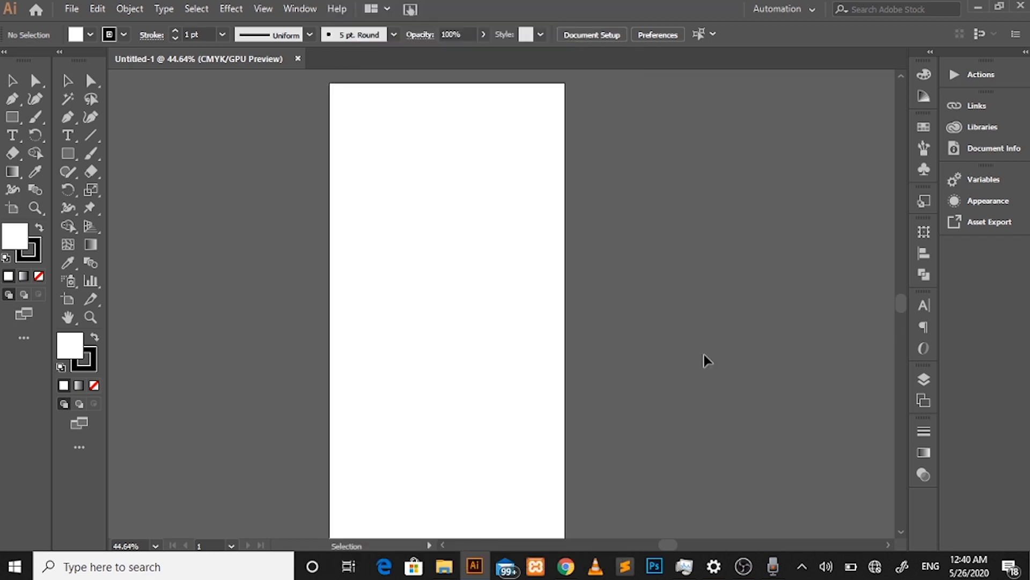
key("ctrl+0")
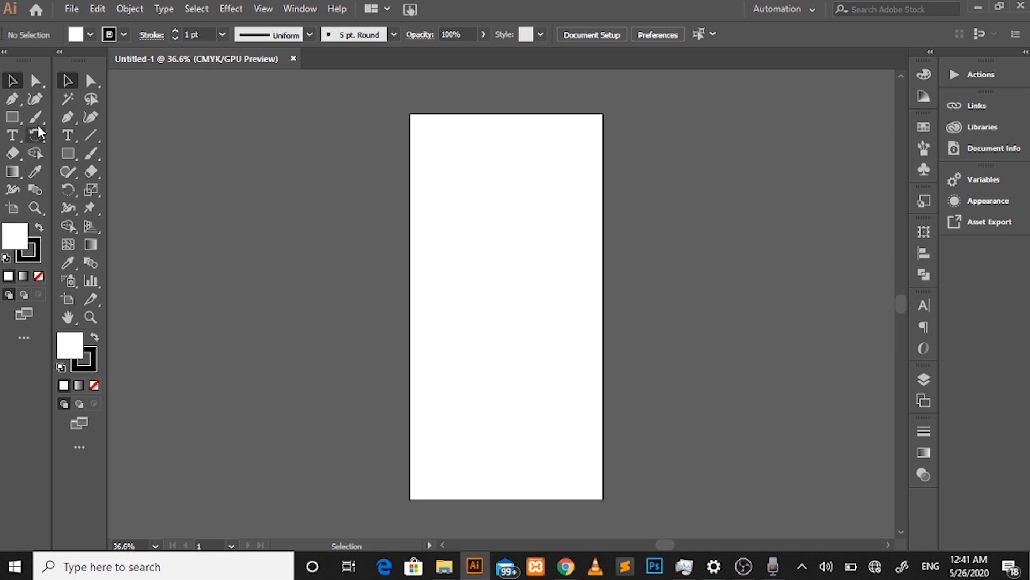
Step: Collapse both toolbars to a single column and expand them back to two columns
left_click(59, 52)
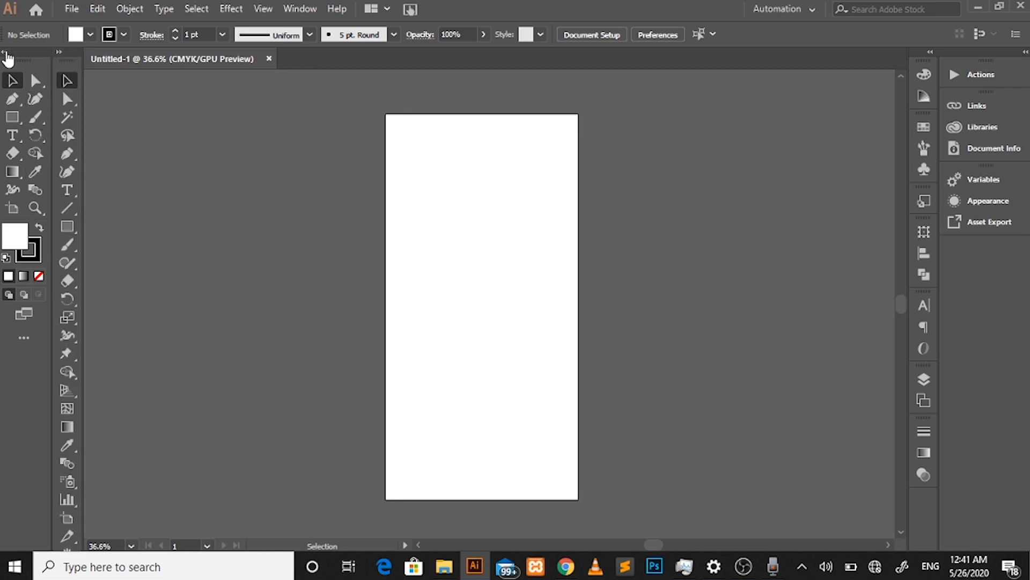
left_click(5, 54)
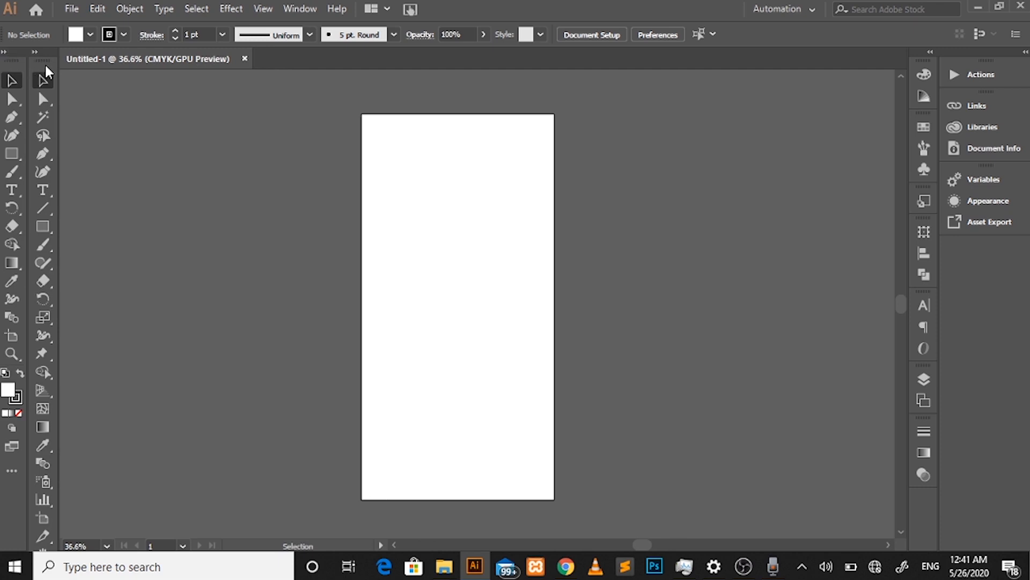
left_click(4, 52)
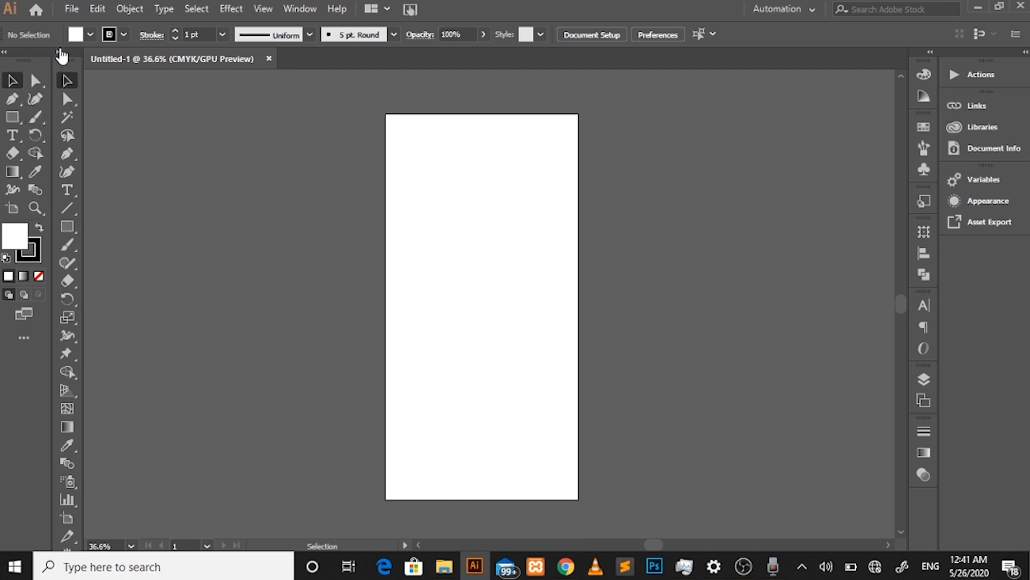
left_click(60, 52)
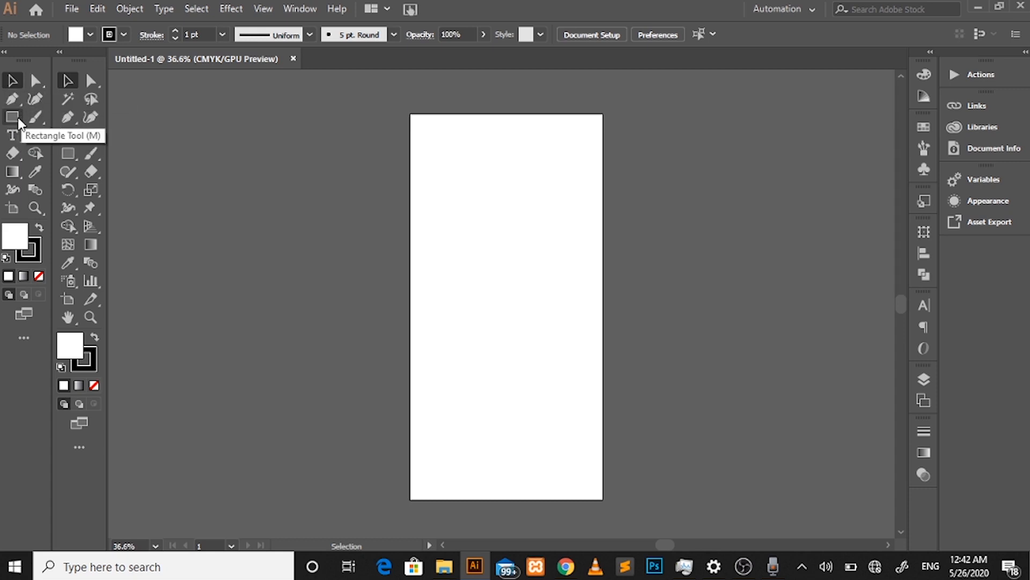
left_click(35, 211)
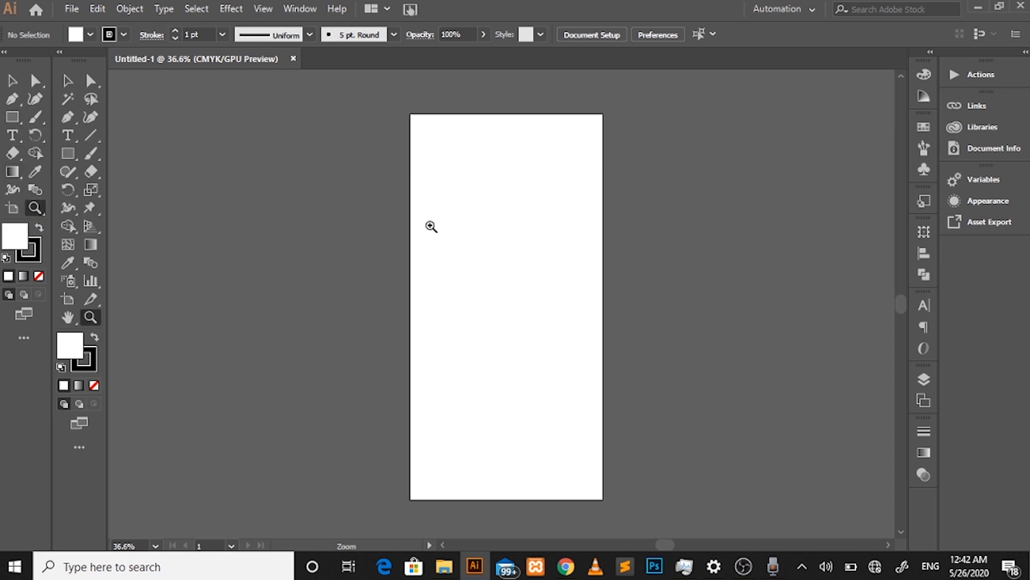
left_click(11, 80)
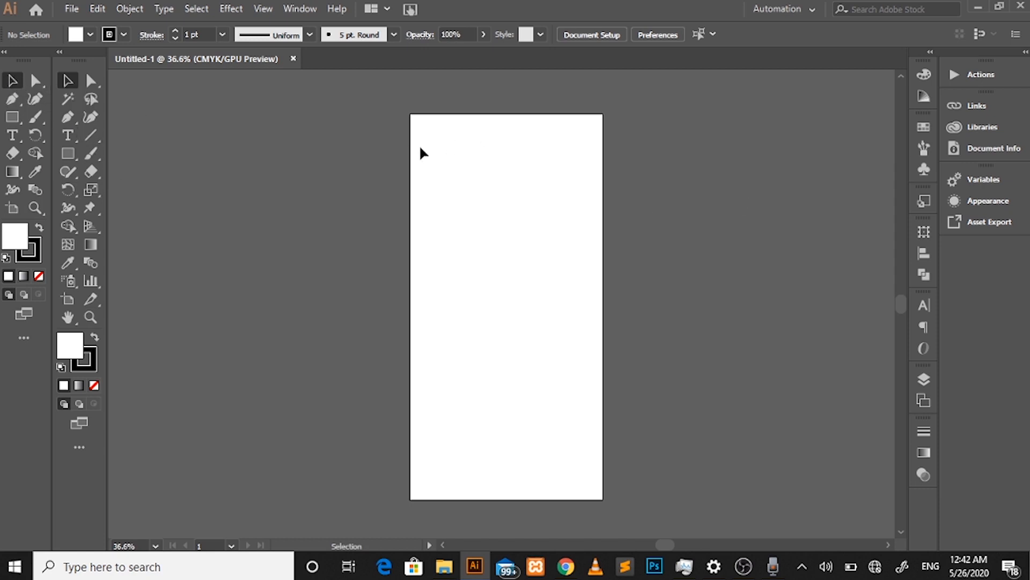
left_click_drag(422, 149, 586, 417)
mouse_move(449, 155)
left_mouse_down()
mouse_move(533, 258)
mouse_move(585, 355)
mouse_move(483, 209)
mouse_move(456, 142)
left_mouse_up()
left_click(35, 81)
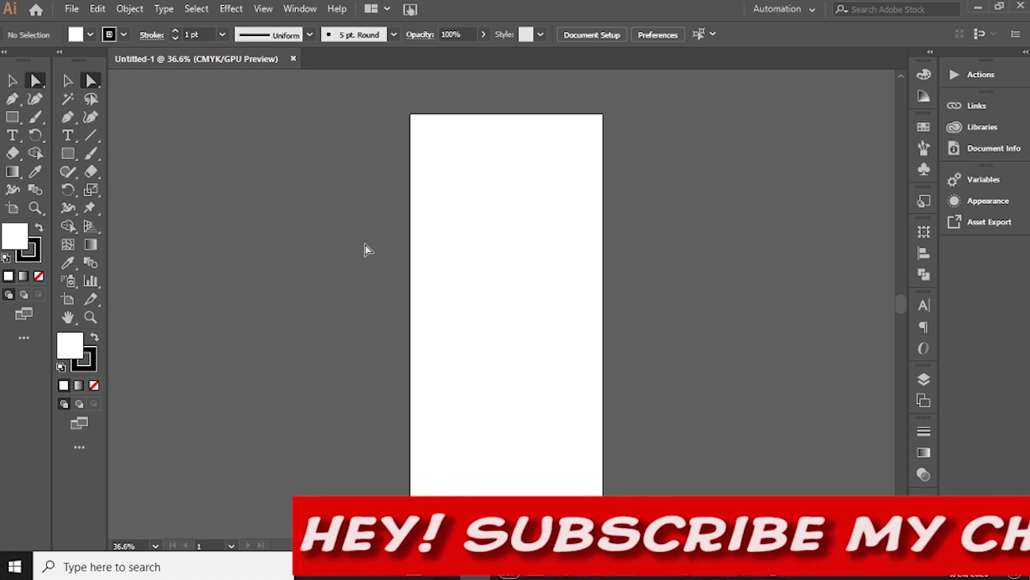
left_click_drag(427, 143, 581, 400)
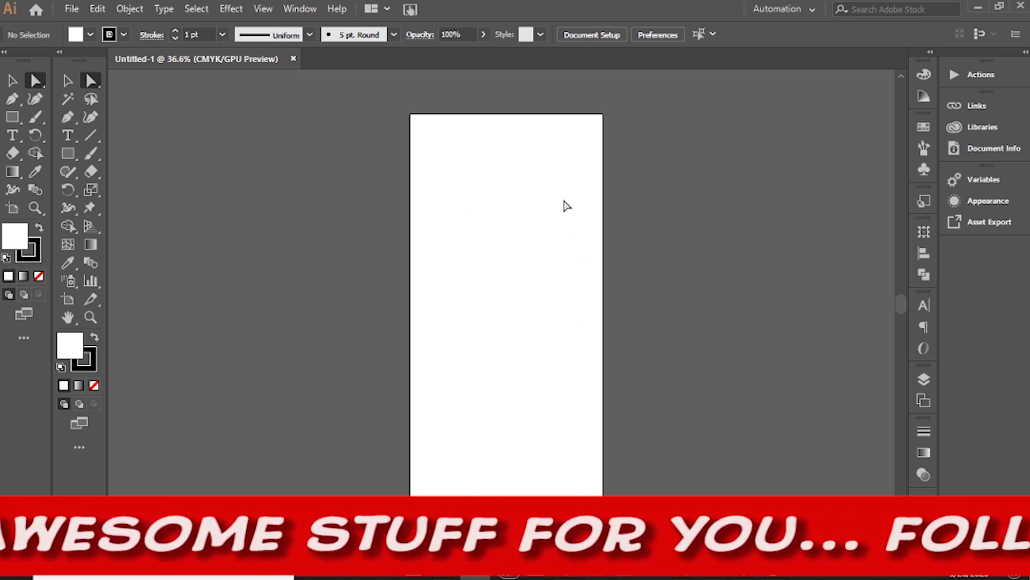
left_click_drag(563, 196, 449, 370)
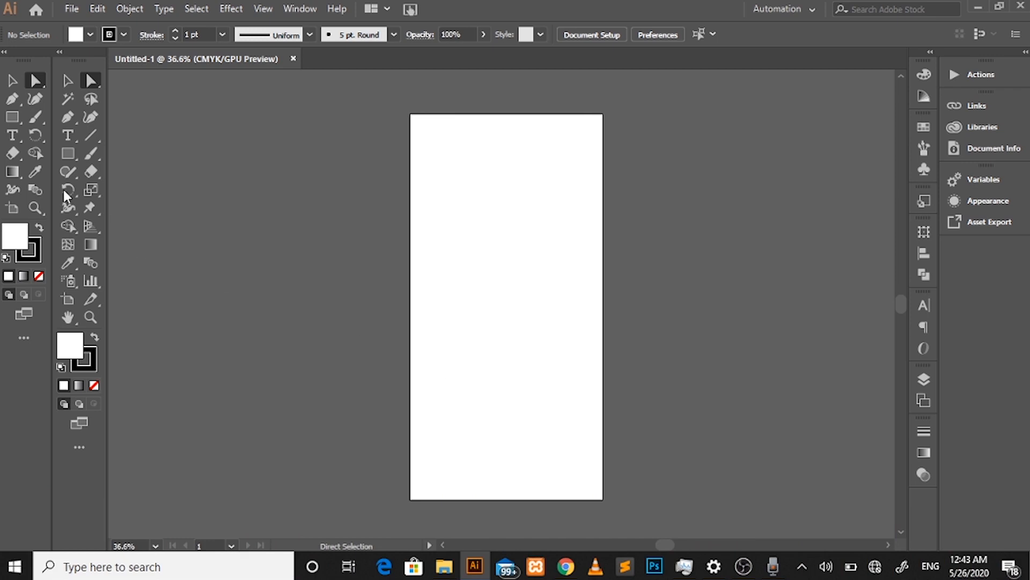
Step: Create a 100 px by 100 px square near the centre of the artboard with the Rectangle tool
left_click(13, 117)
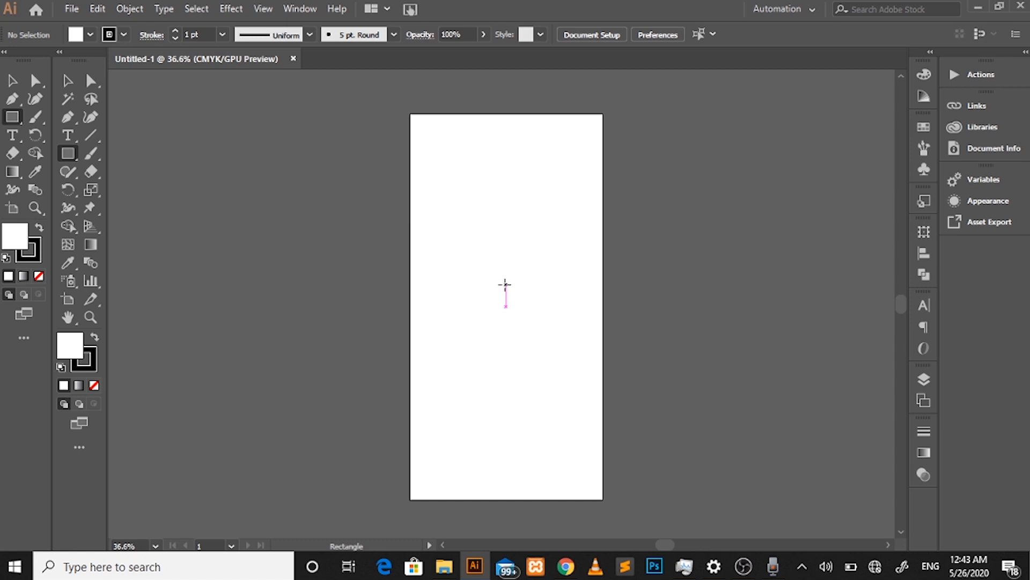
left_click(490, 240)
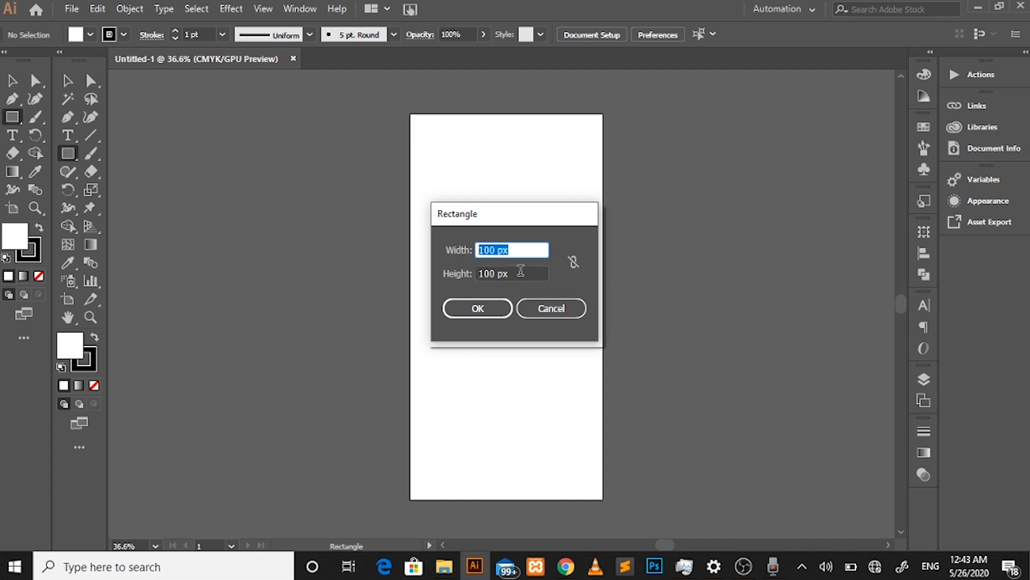
key("Tab")
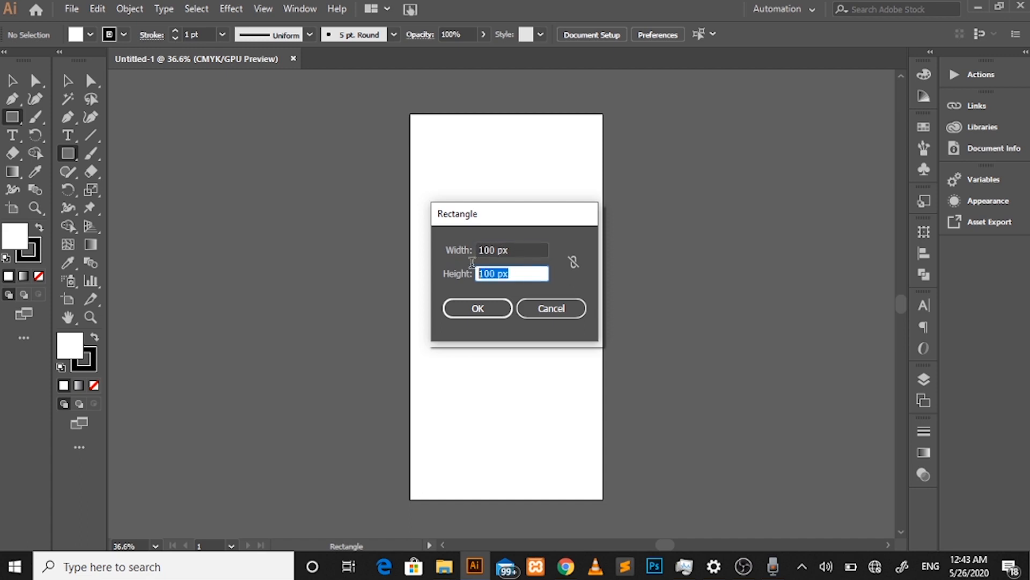
left_click(516, 248)
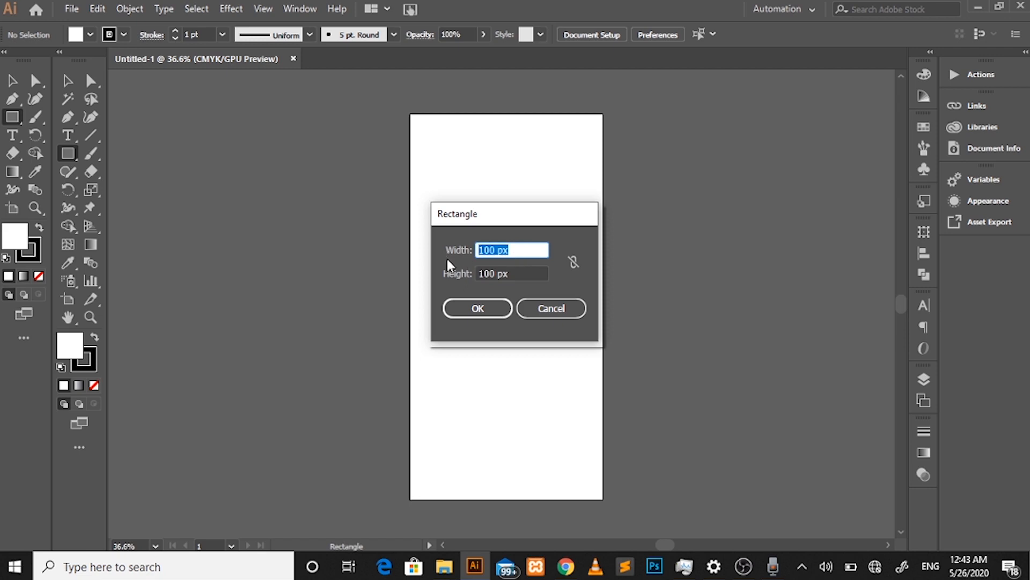
left_click(476, 309)
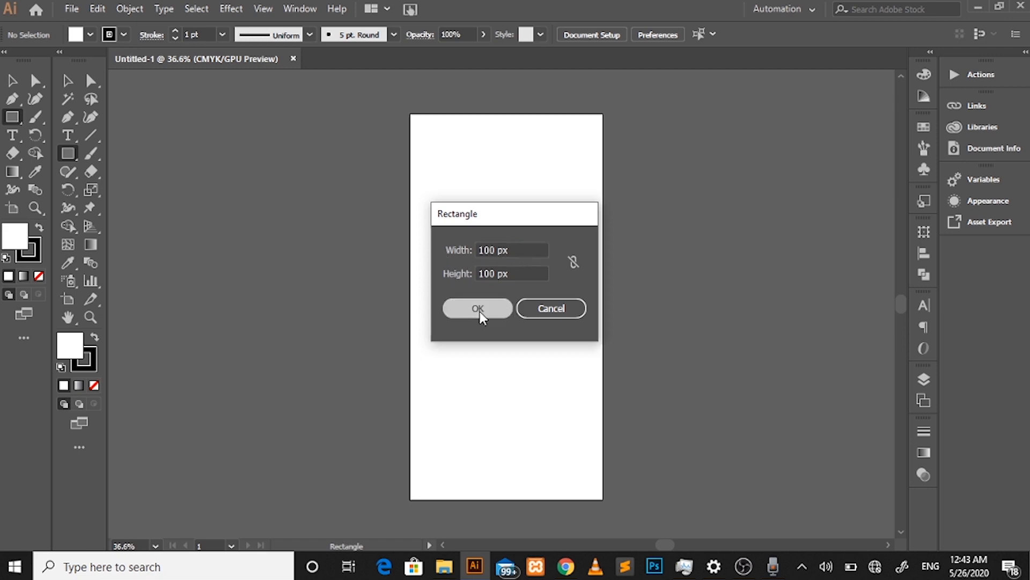
Step: Swap the square's fill and stroke colors to give it a black fill and white stroke, and deselect it
left_click(12, 81)
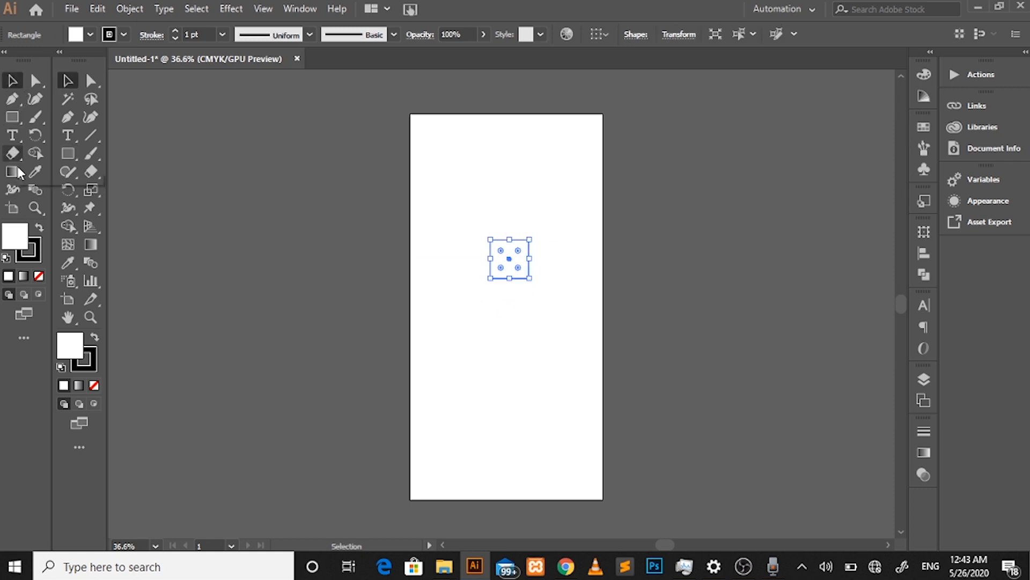
left_click(40, 229)
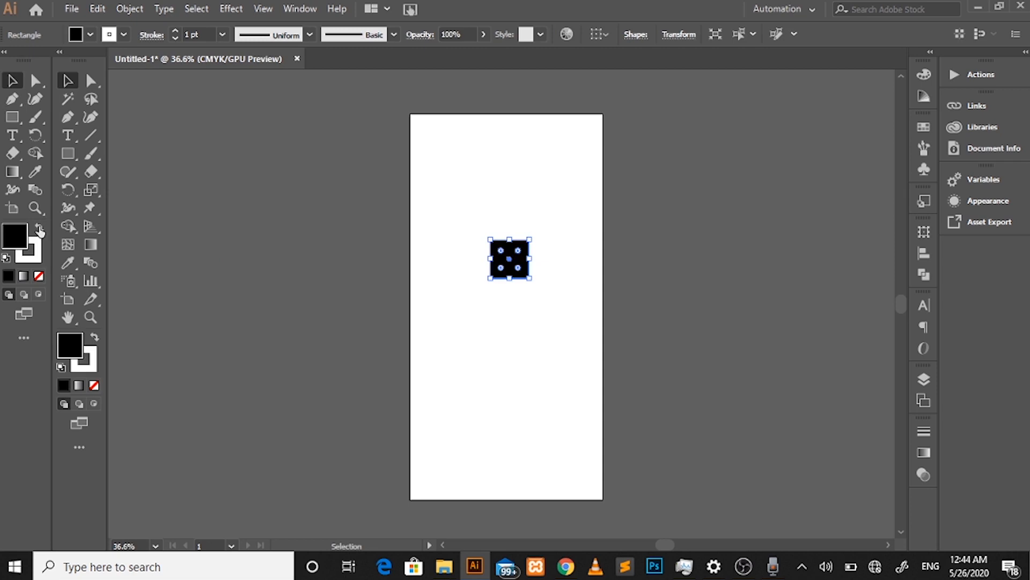
left_click(449, 314)
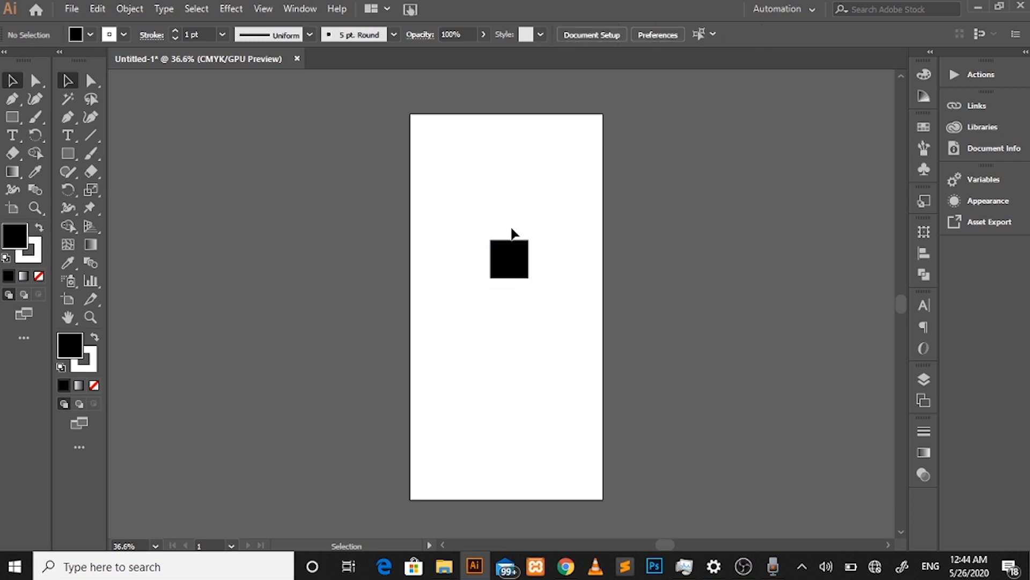
Step: Examine the black square with the Zoom tool, magnifying up to 300% and zooming back out to 150%
left_click(34, 207)
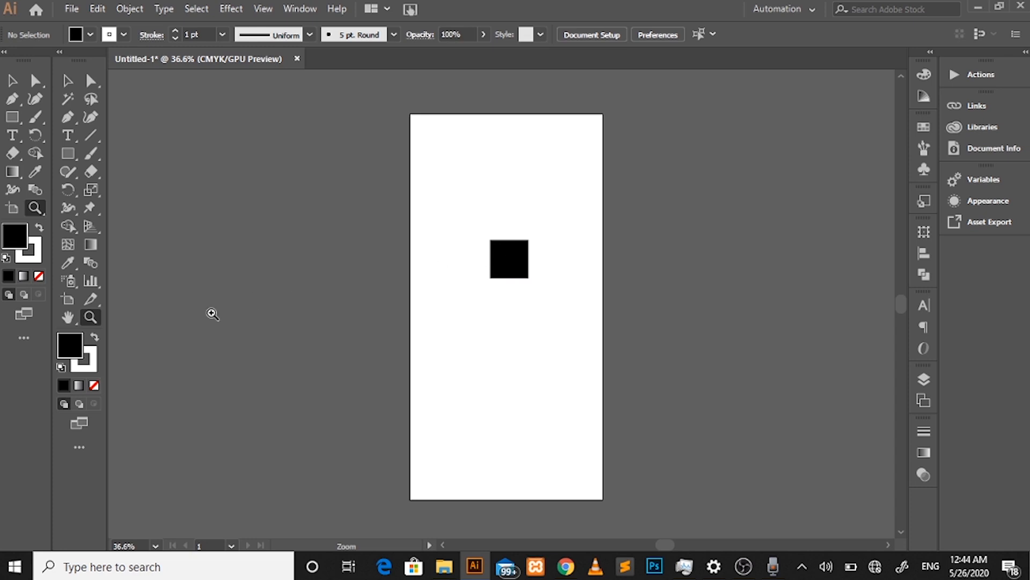
left_click(517, 258)
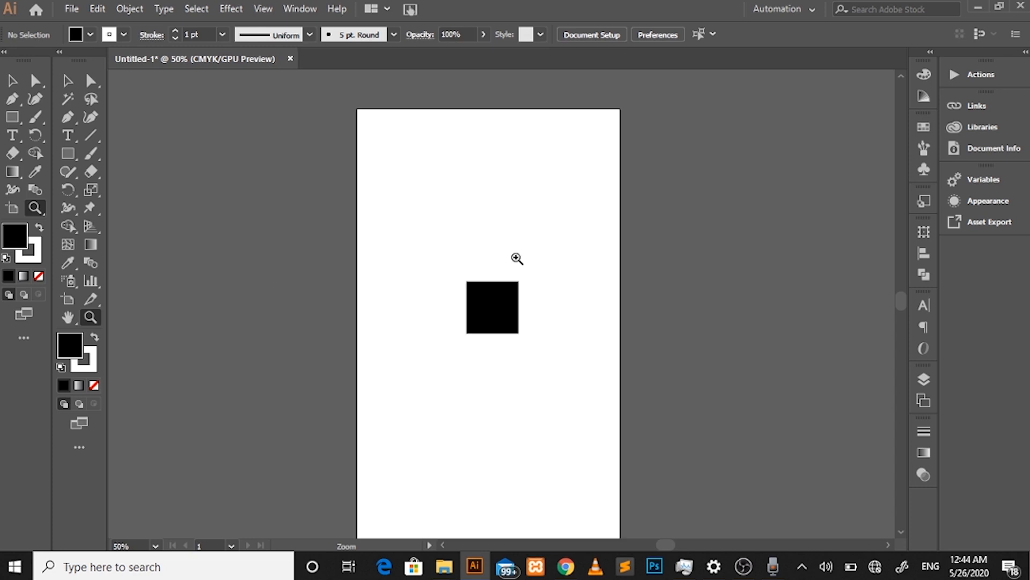
left_click(499, 302)
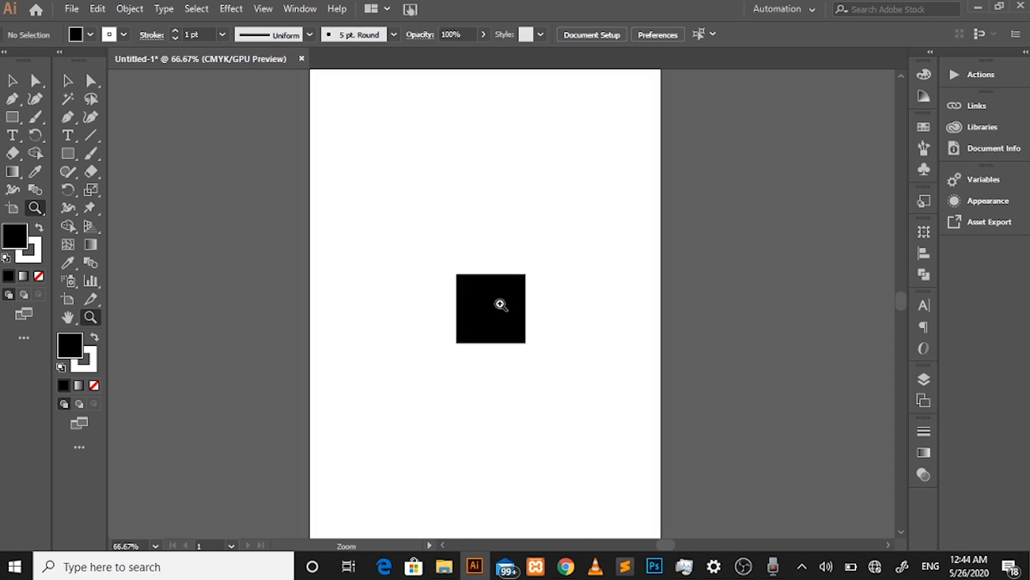
left_click(500, 304)
left_click(501, 304)
left_click(500, 304)
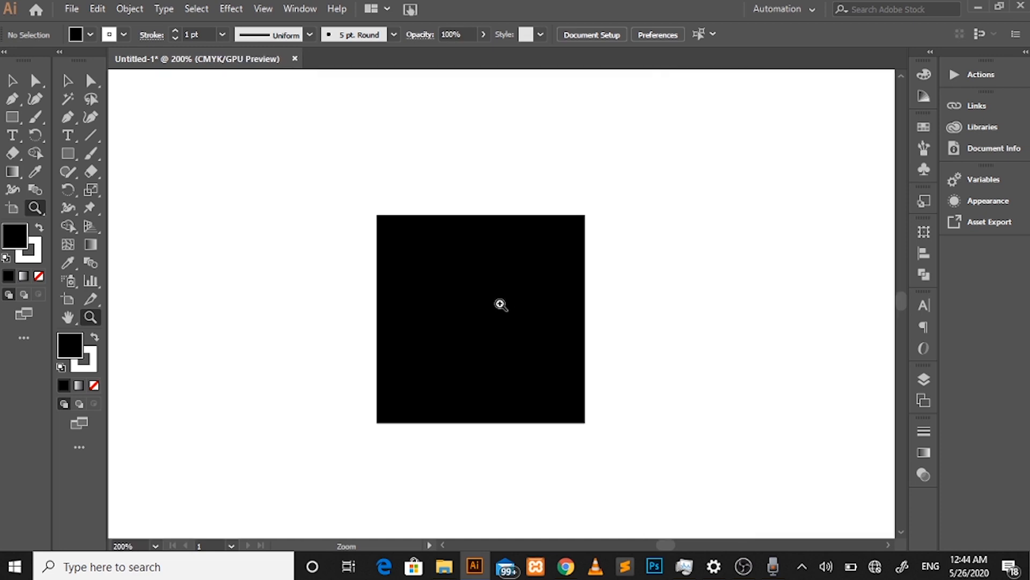
left_click(501, 304)
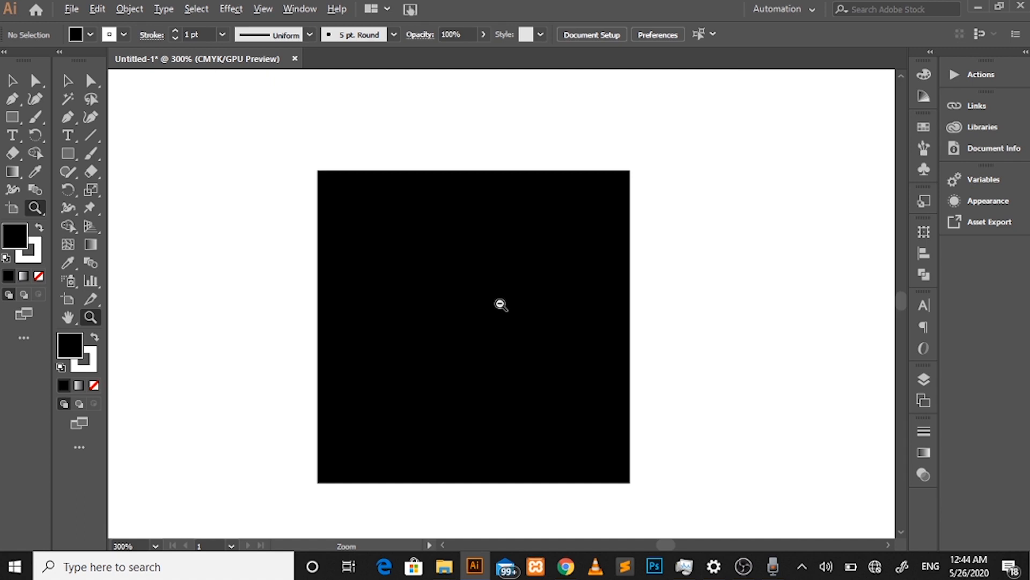
left_click(511, 320, "alt")
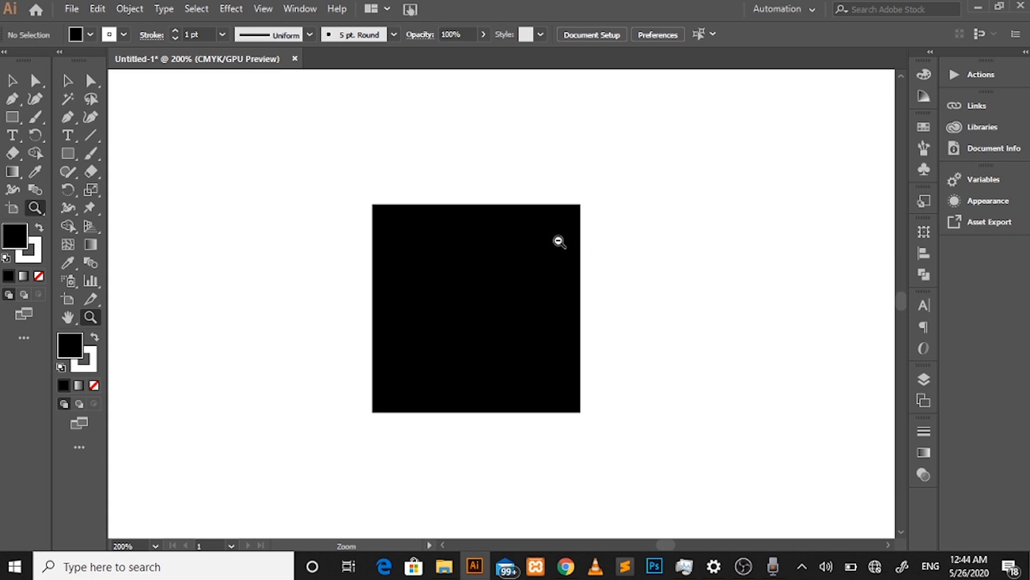
left_click(486, 299, "alt")
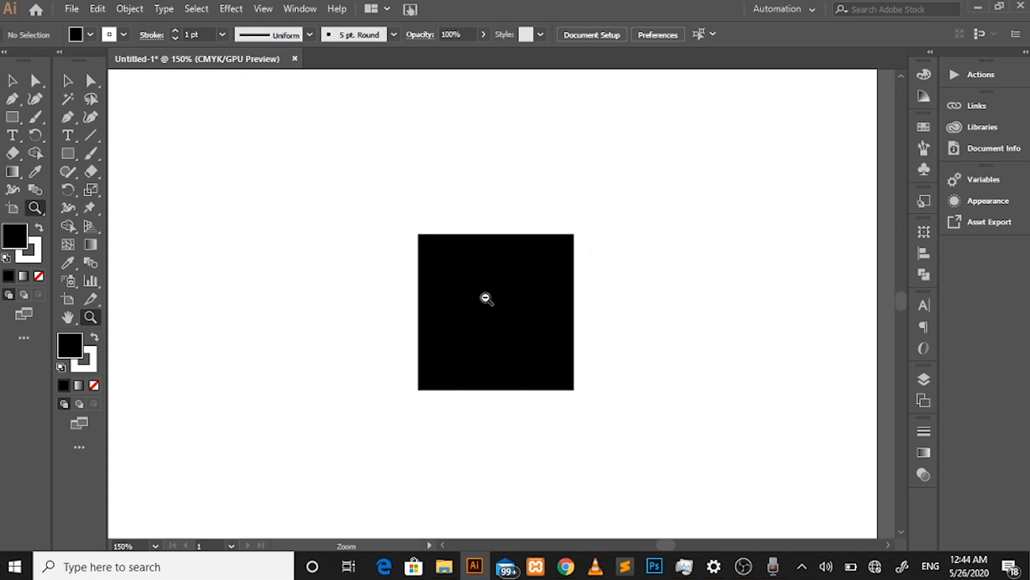
Step: Examine the black square with the Zoom tool, zooming out to 25% and back in with clicks and animated zoom to 123.55%
left_click(486, 299, "alt")
left_click(486, 299, "alt")
left_click(486, 298, "alt")
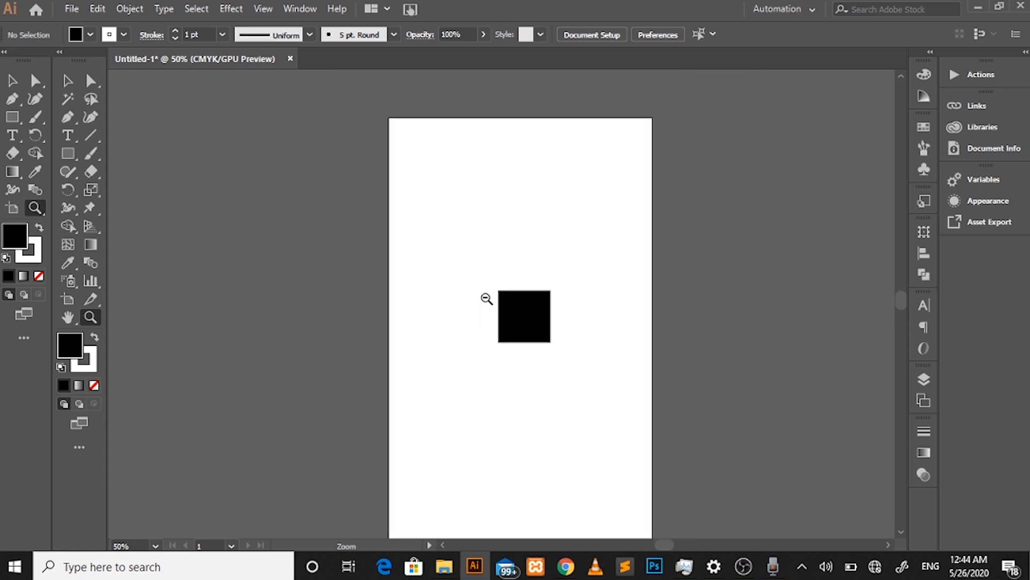
left_click(486, 298, "alt")
left_click(486, 299, "alt")
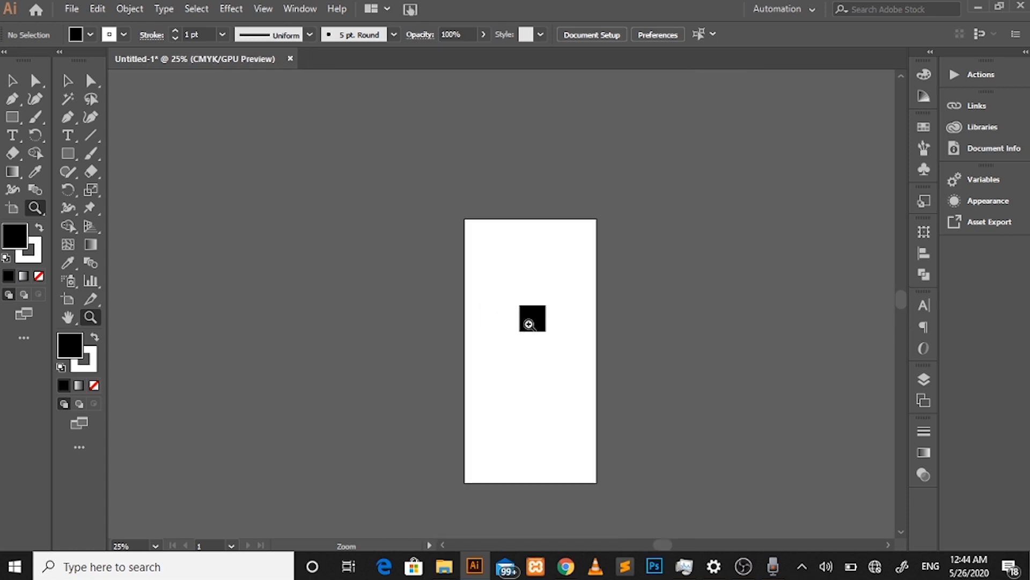
left_click(529, 322)
left_click(530, 326)
left_click(455, 247)
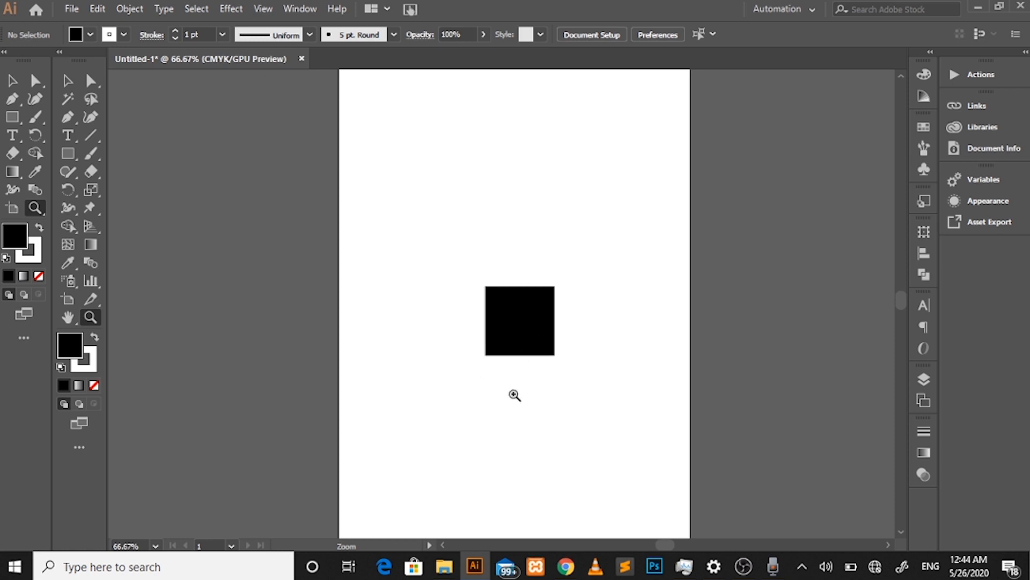
left_click_drag(490, 332, 683, 422)
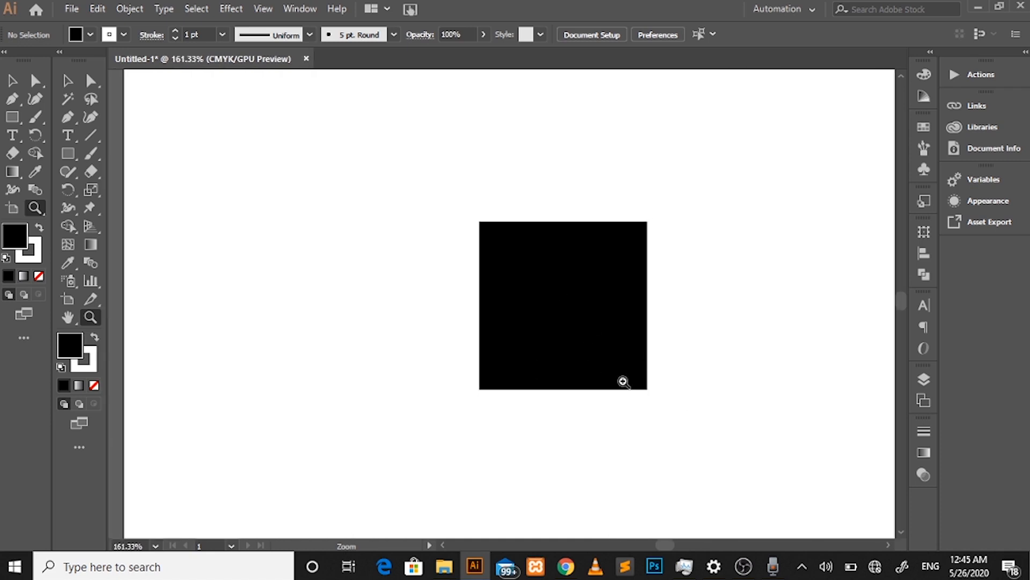
left_click_drag(621, 379, 567, 379)
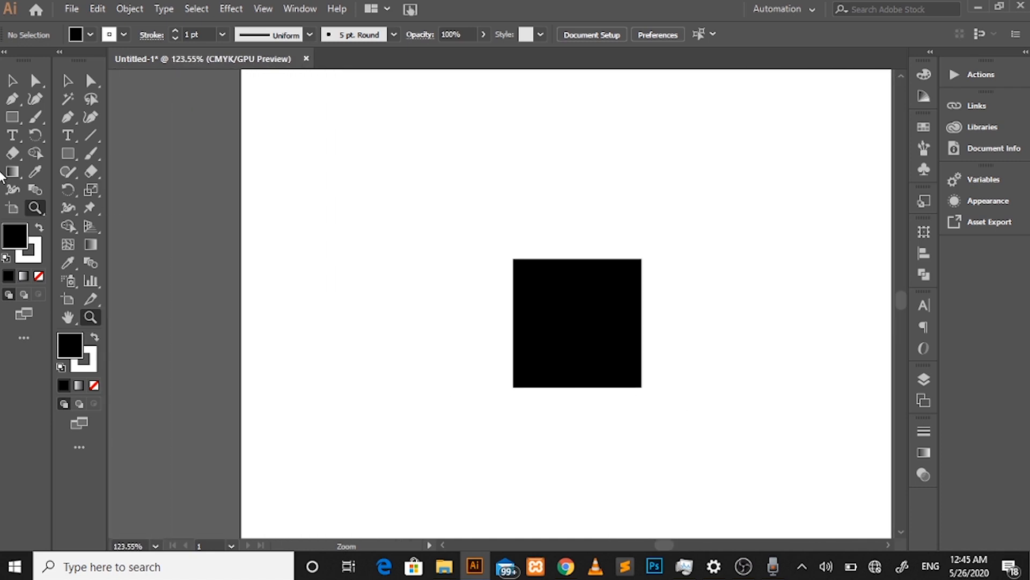
Step: Draw a freehand rectangle above and to the left of the black square with the Rectangle tool, and deselect it
left_click(11, 117)
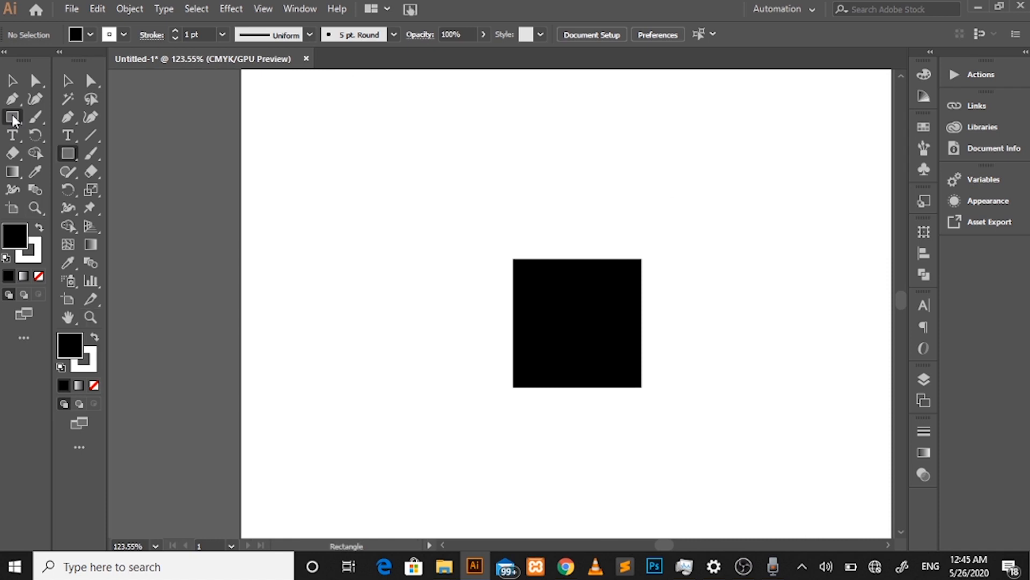
left_click(382, 183)
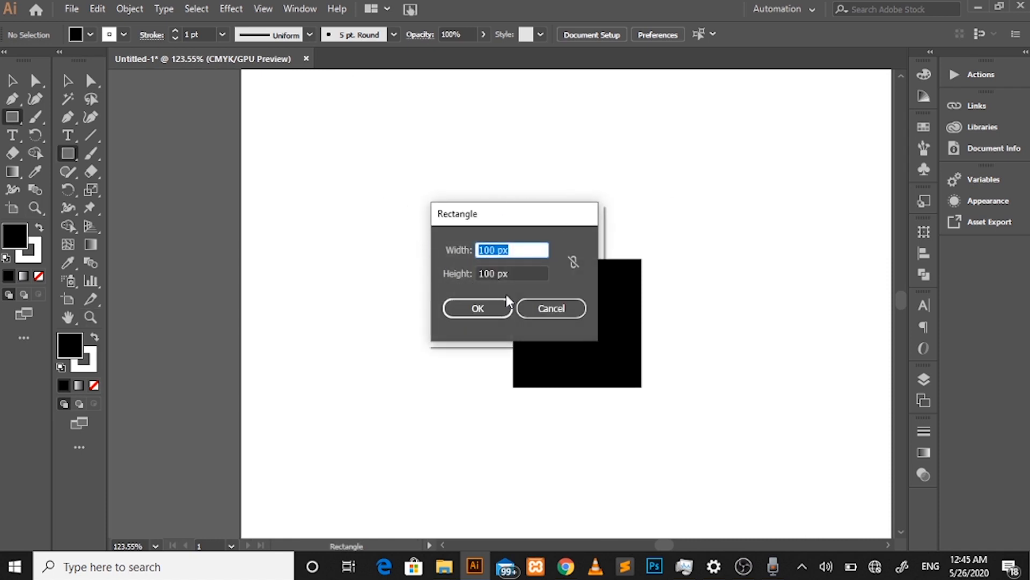
left_click(546, 310)
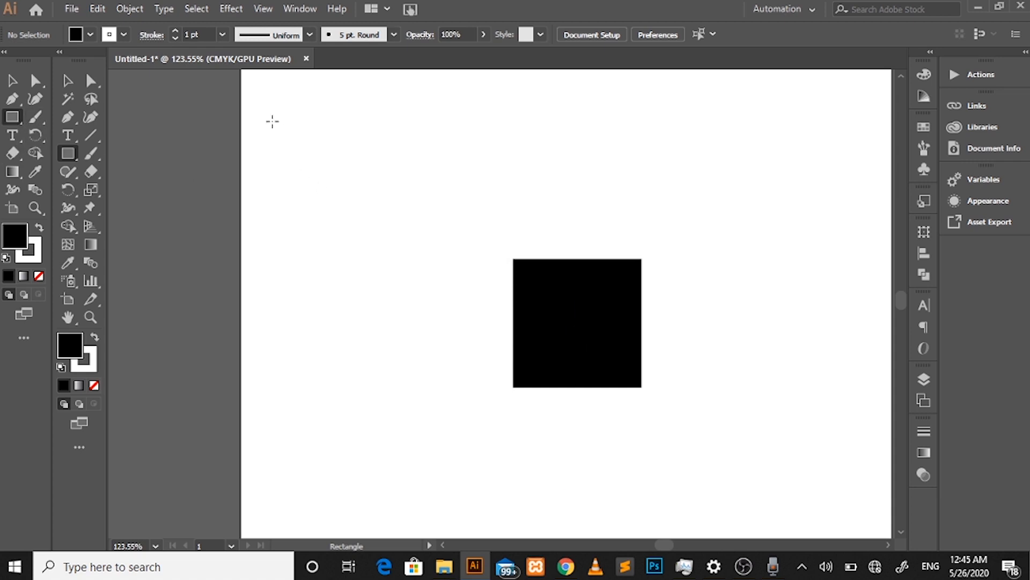
left_click_drag(273, 122, 400, 229)
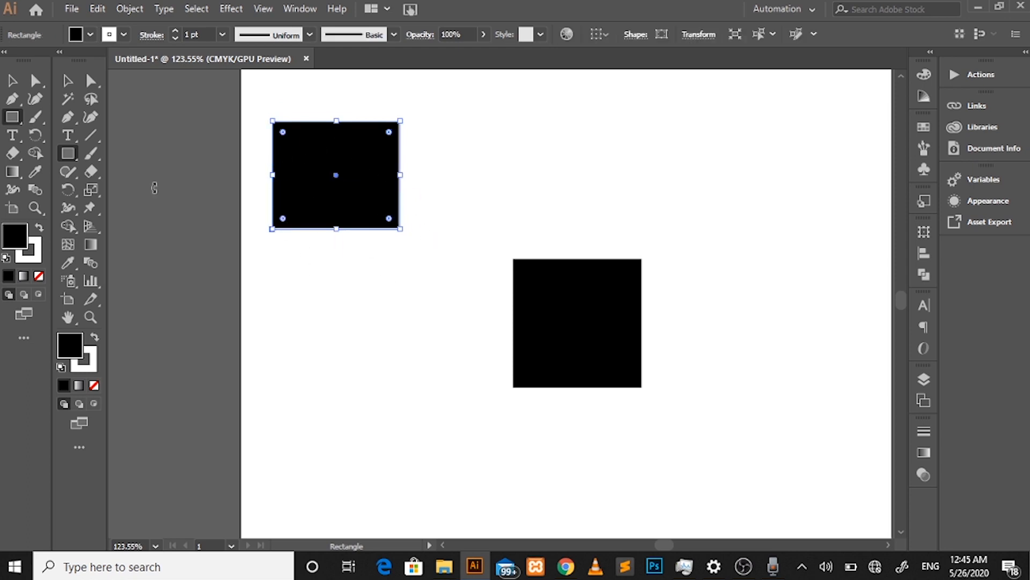
key("v")
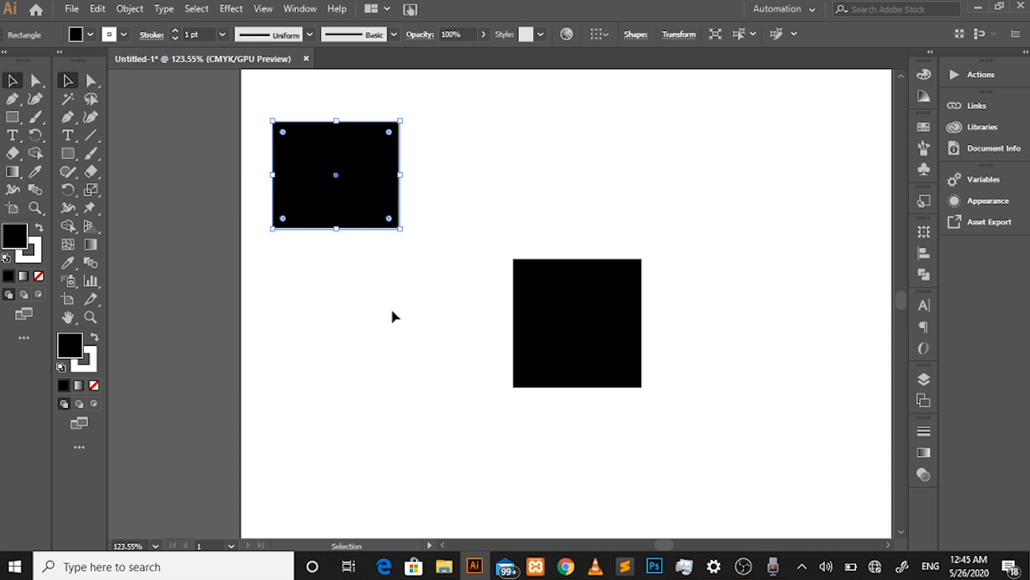
left_click(391, 311)
left_click(554, 337)
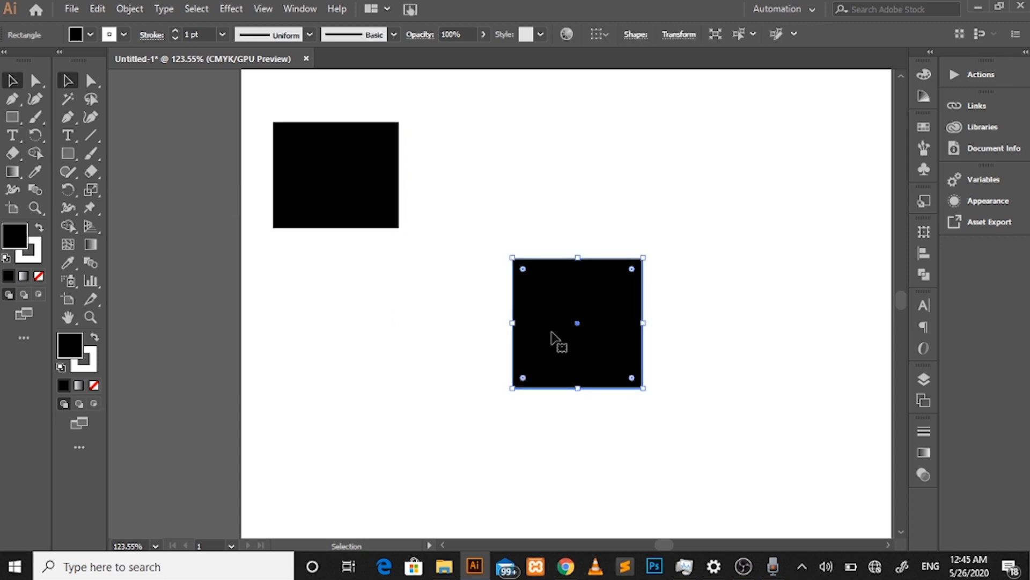
left_click(406, 315)
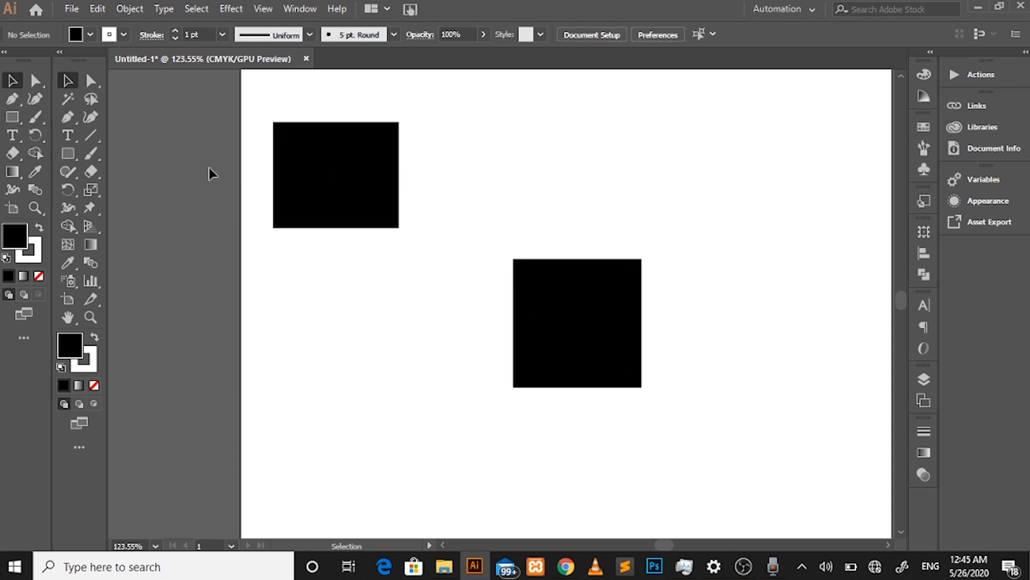
Step: Draw a smaller freehand rectangle directly above the original black square and return to the Selection tool
left_click(10, 117)
left_click_drag(499, 91, 612, 192)
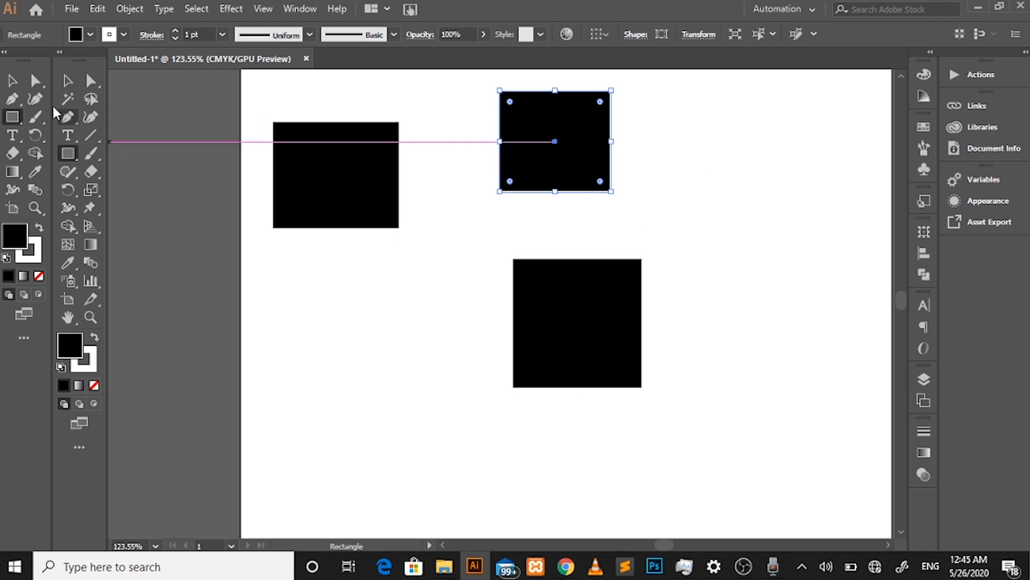
left_click(12, 80)
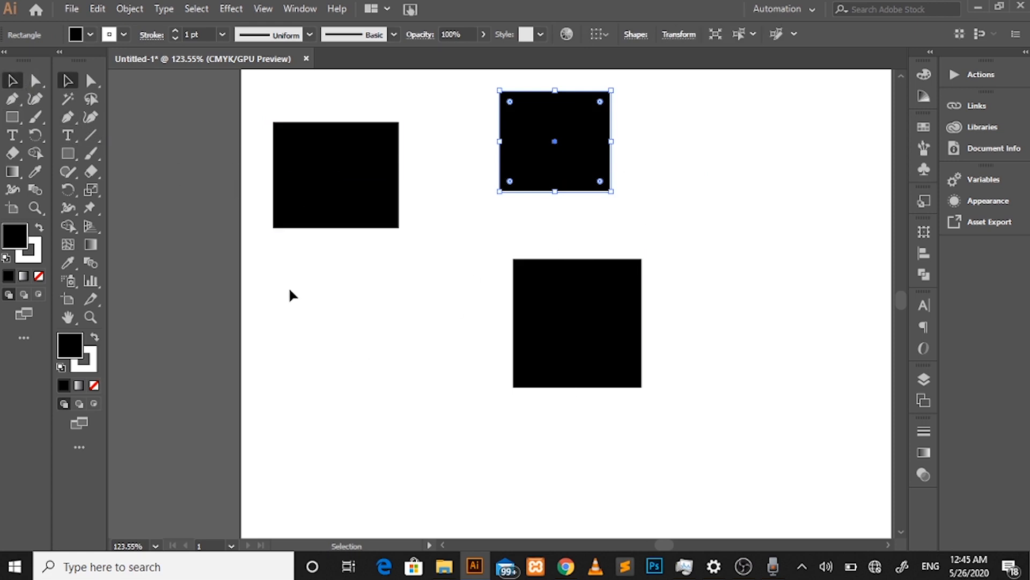
Step: Draw a square constrained to equal sides, about 125 px wide, below the upper-left rectangle
left_click(12, 117)
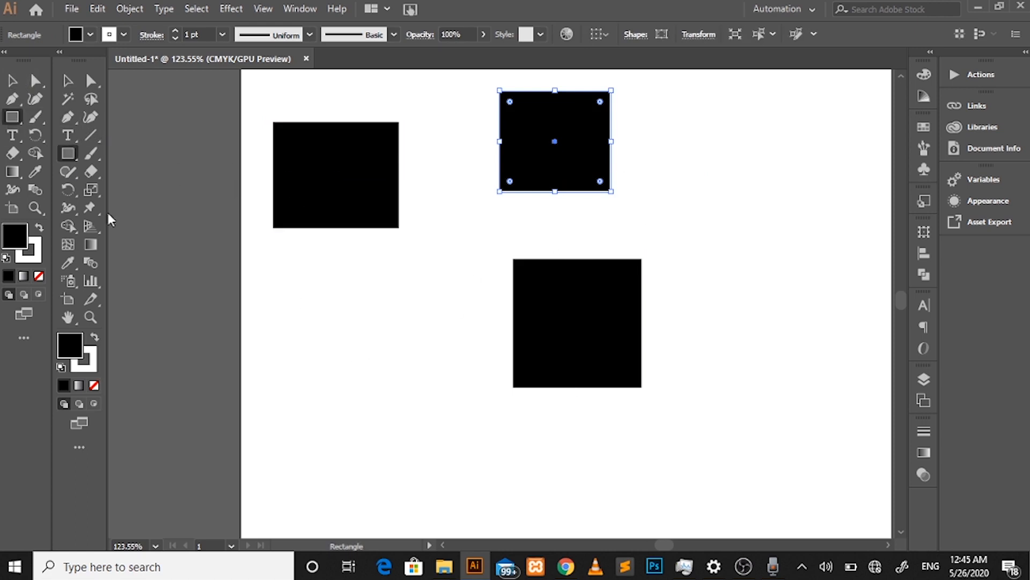
left_click_drag(283, 303, 351, 370)
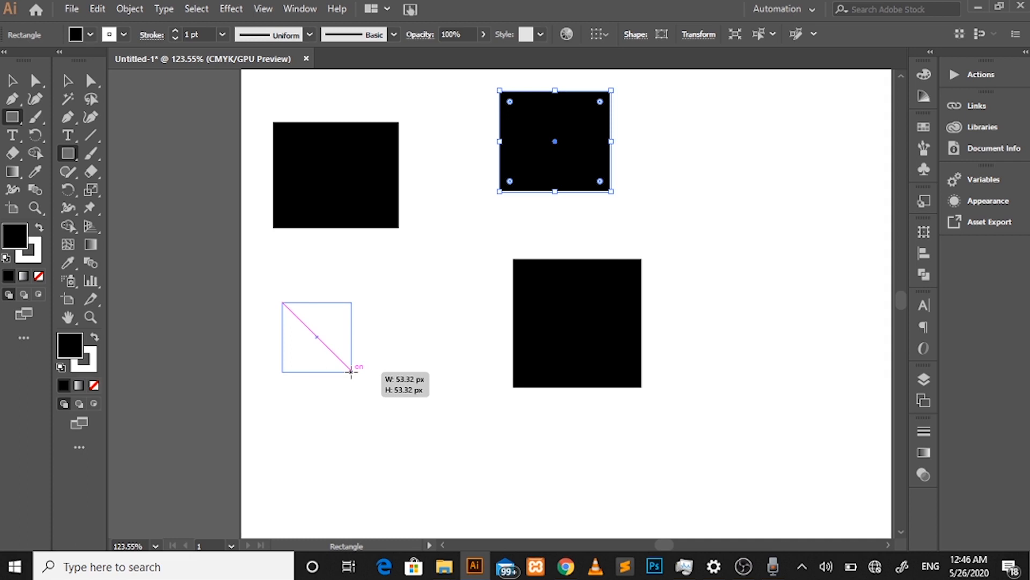
left_click_drag(351, 371, 353, 372)
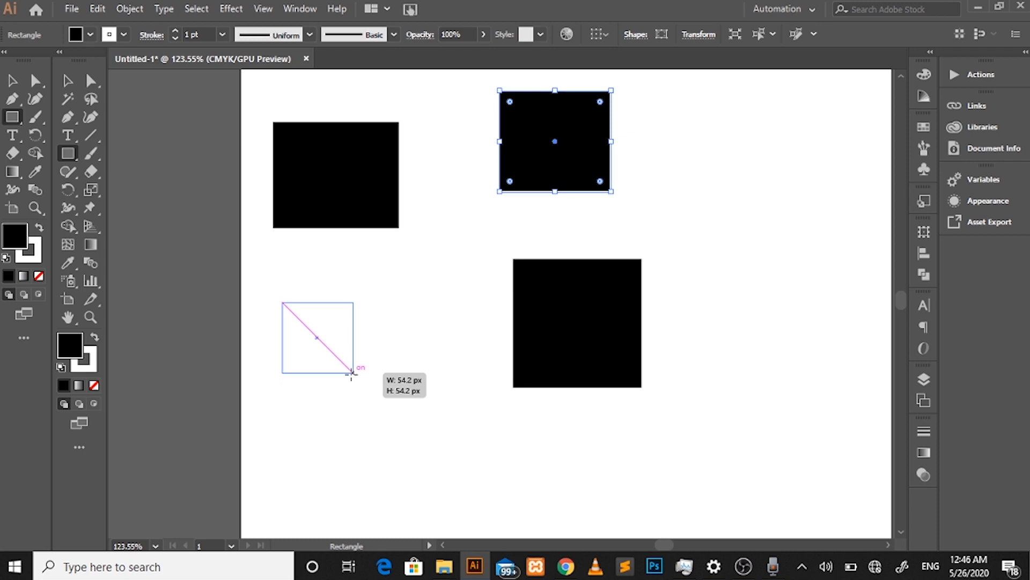
mouse_move(351, 372)
left_mouse_down()
mouse_move(459, 451)
mouse_move(448, 468)
left_mouse_up()
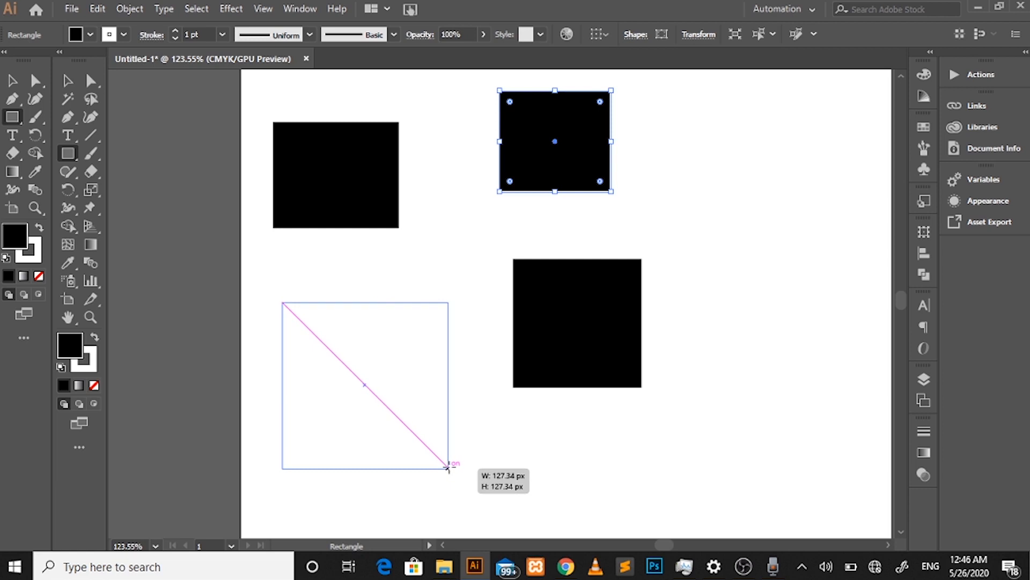
left_click_drag(447, 468, 445, 465)
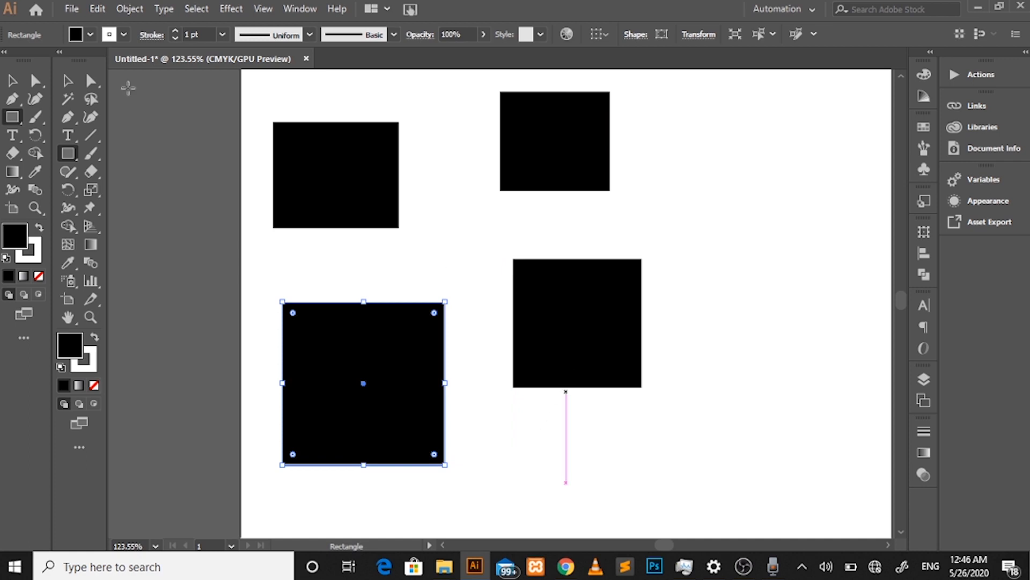
Step: Move the original 100 px square up and to the right, clear of the top rectangle, and deselect it
key("v")
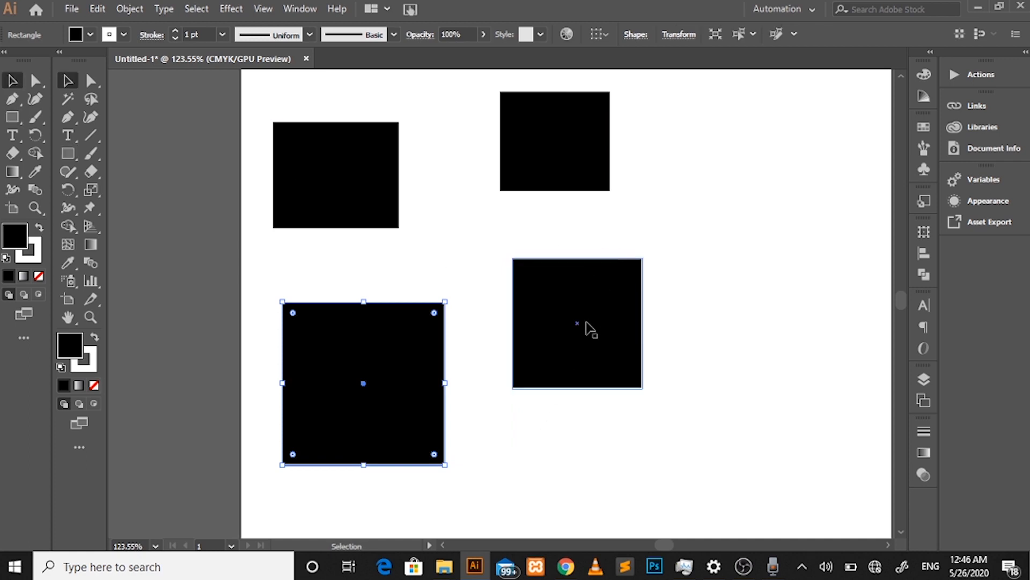
left_click_drag(590, 321, 730, 214)
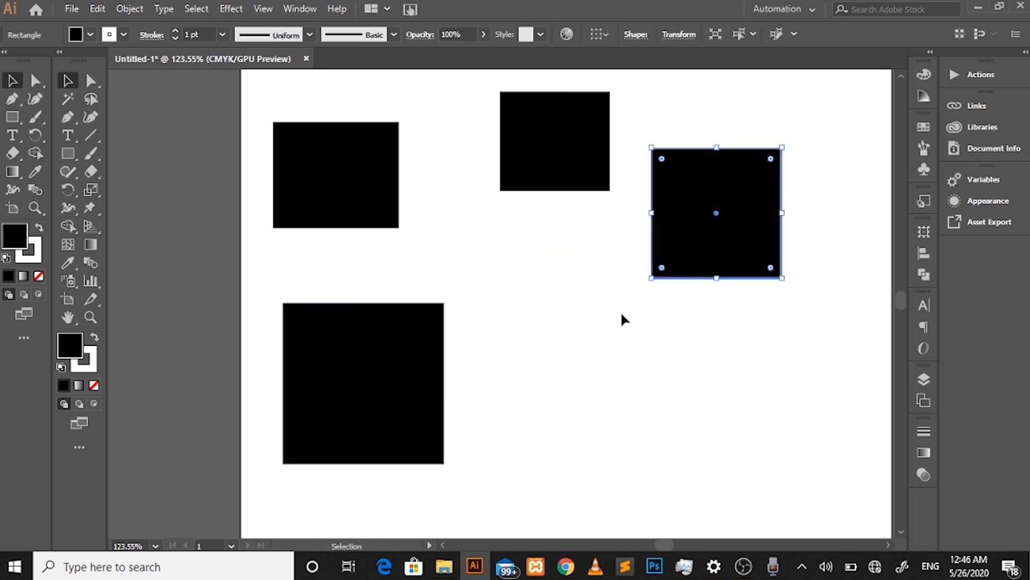
left_click(589, 325)
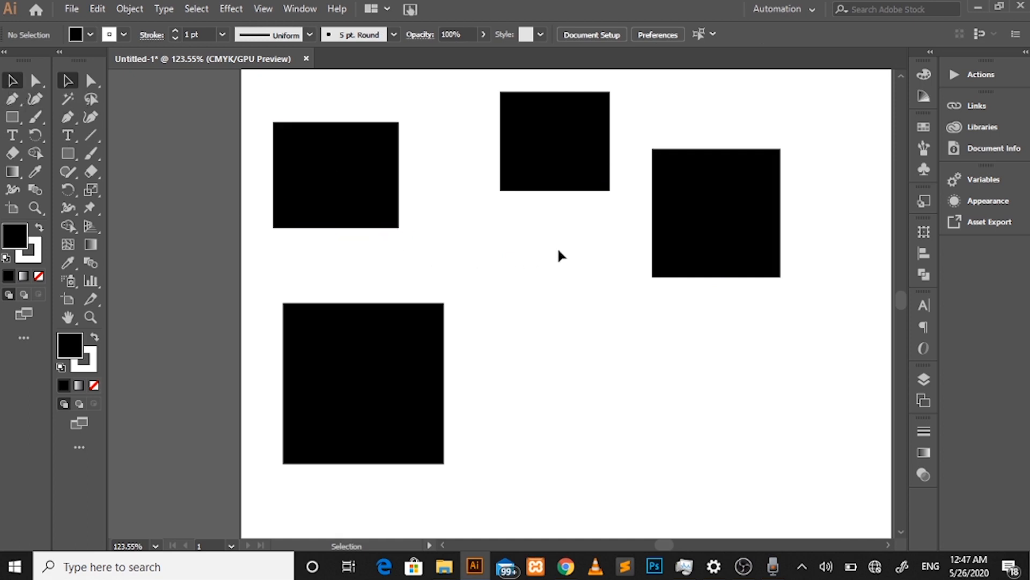
Step: Marquee-select the lower-left square, then all four shapes with the Selection tool, deselecting after each selection
left_click_drag(578, 246, 251, 532)
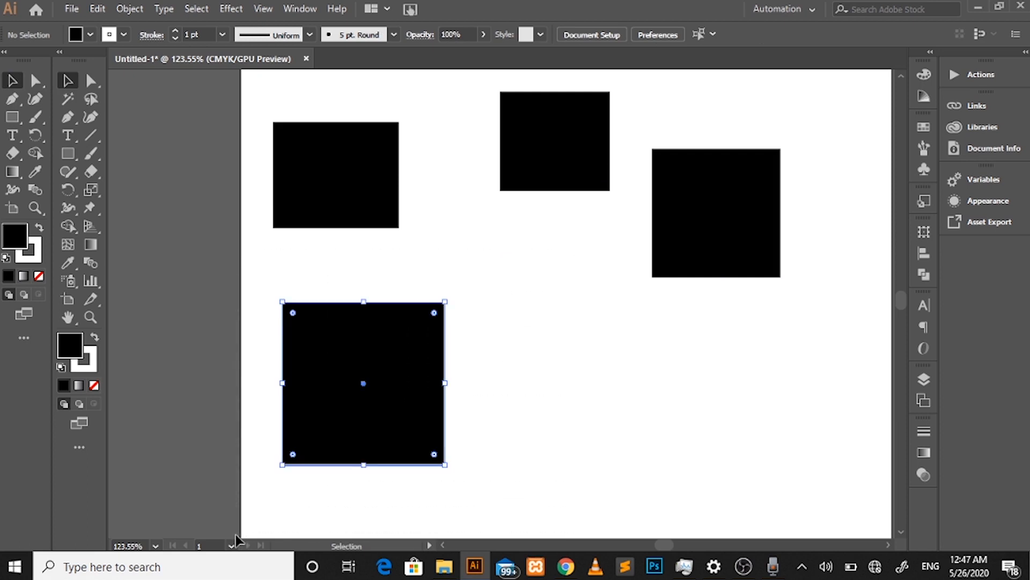
left_click(246, 500)
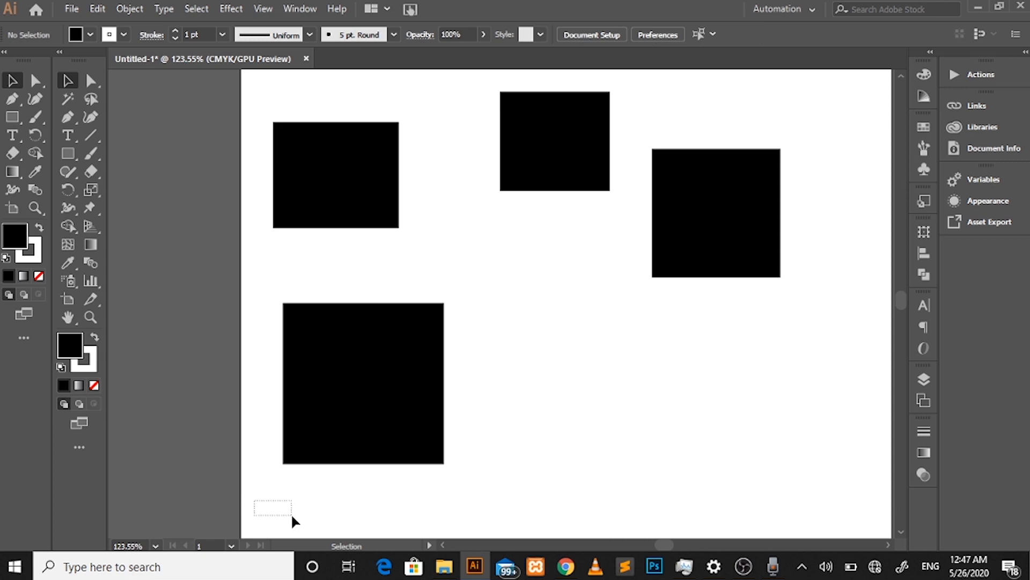
left_click_drag(292, 519, 838, 121)
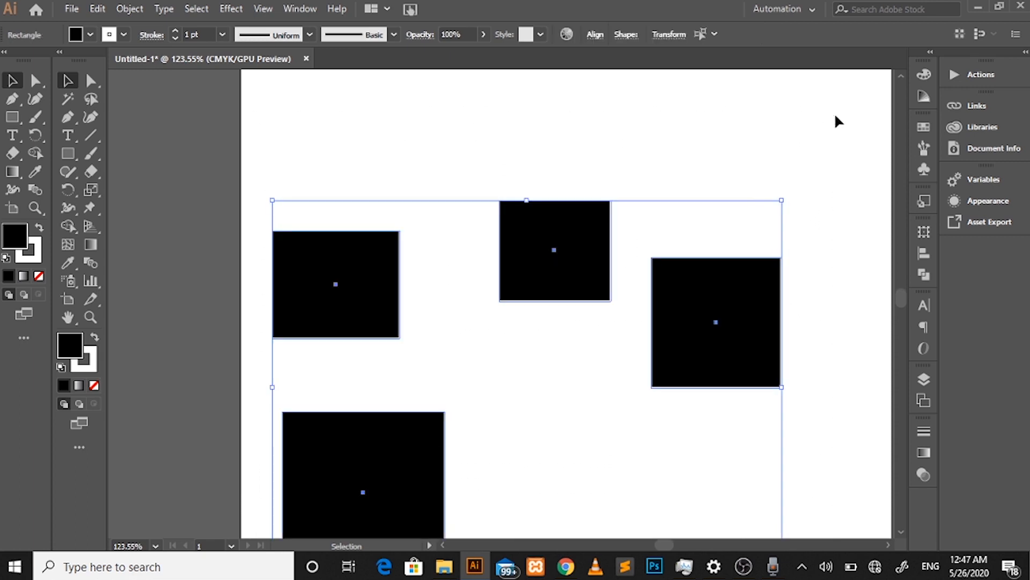
scroll(830, 292, "down", 3)
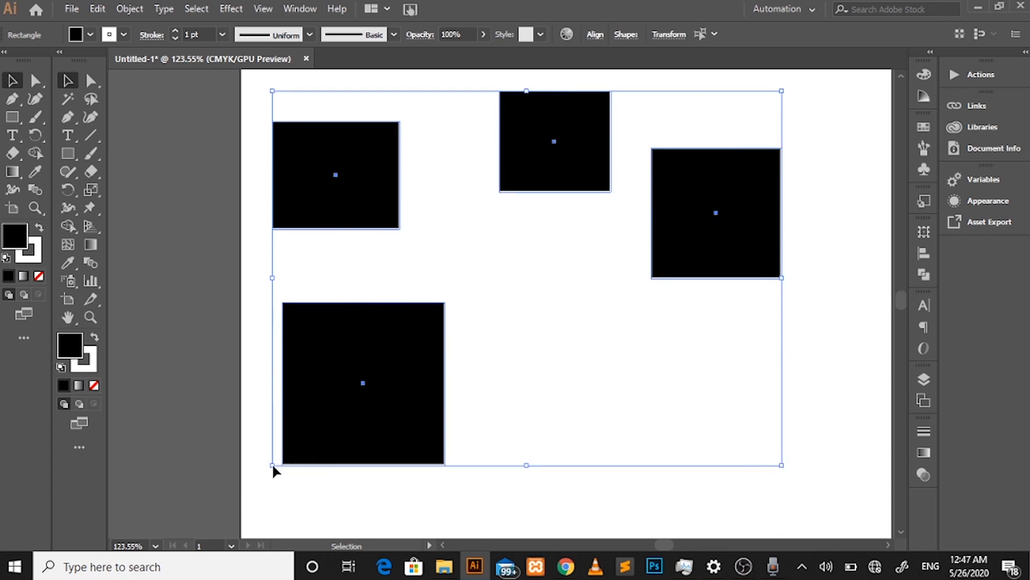
left_click(543, 268)
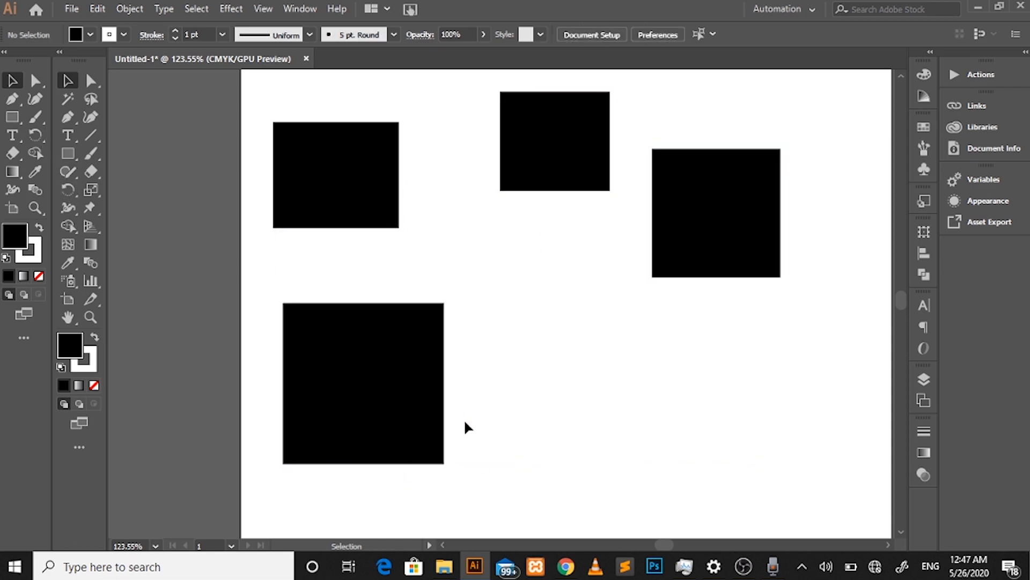
Step: Marquee-select the four shapes' anchor points with the Direct Selection tool, and deselect them
left_click(35, 86)
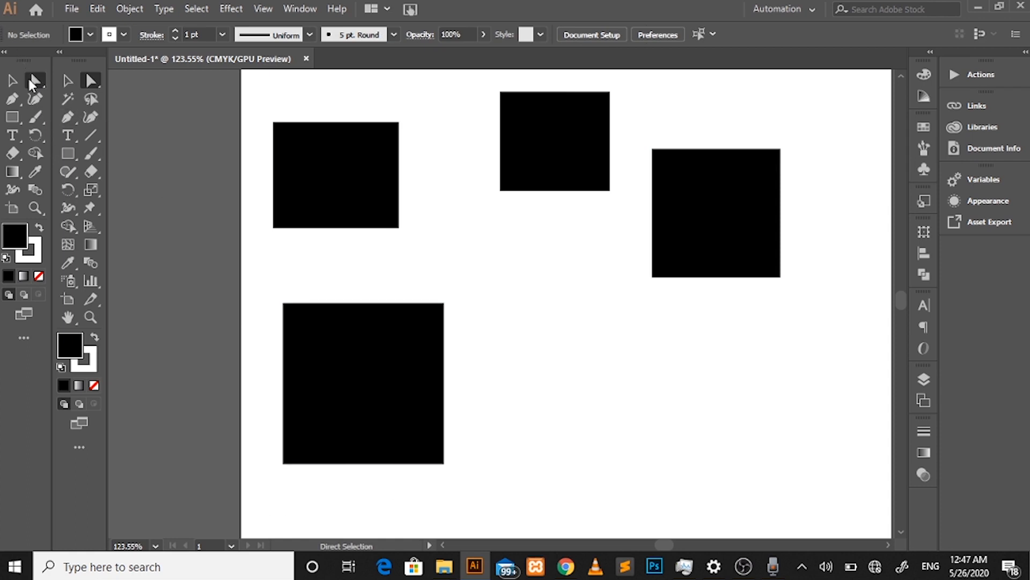
left_click_drag(249, 506, 506, 108)
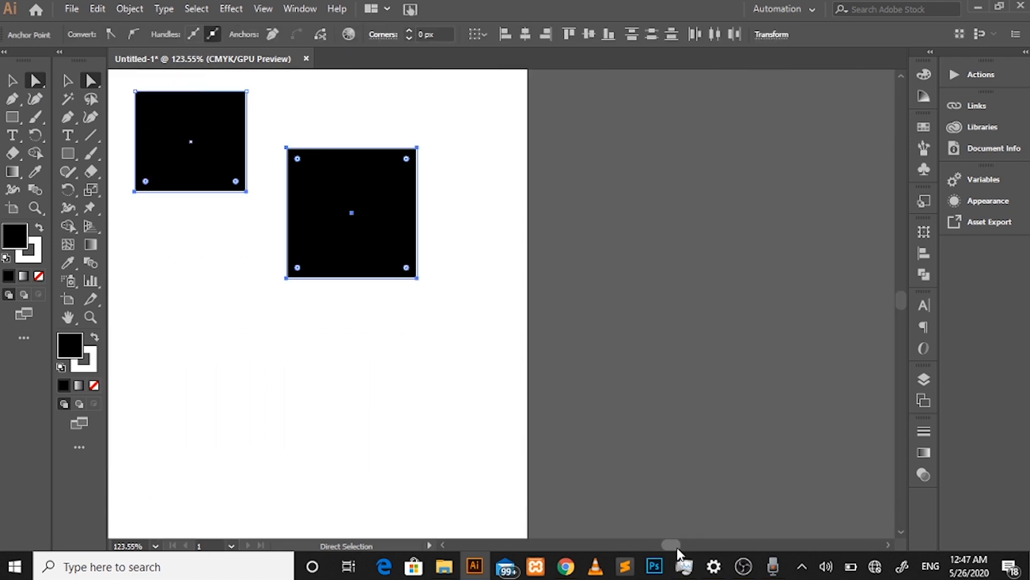
scroll(675, 546, "left", 3)
left_click_drag(676, 548, 671, 548)
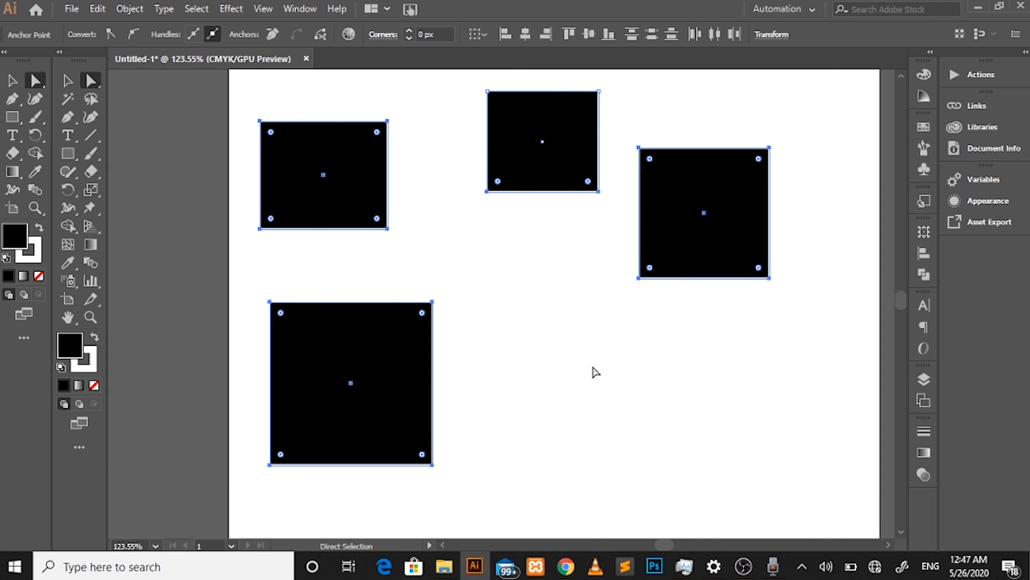
left_click(595, 372)
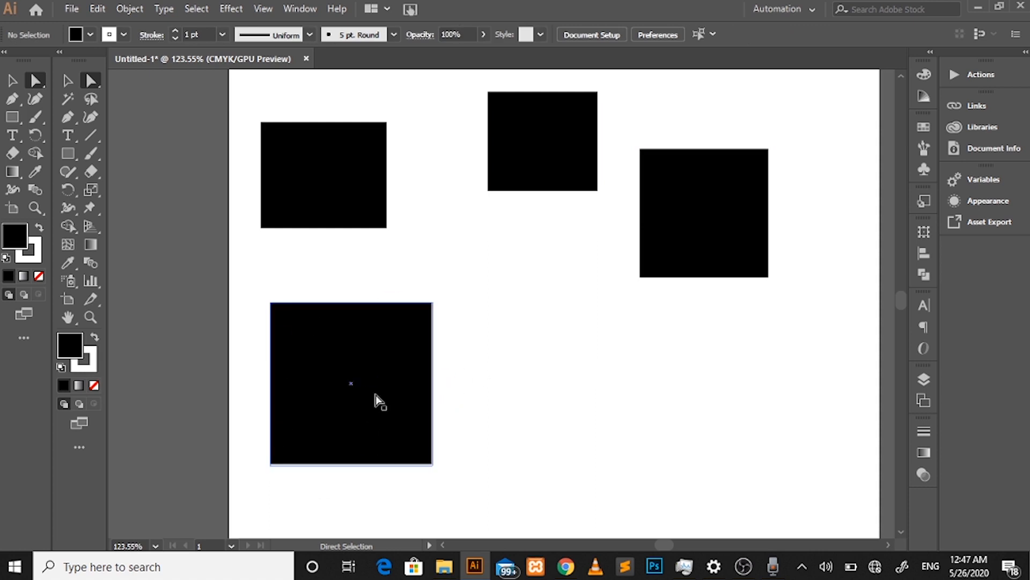
Step: Select the lower-left square and the top rectangle one at a time with Direct Selection, deselect them, and return to the Selection tool
left_click(358, 403)
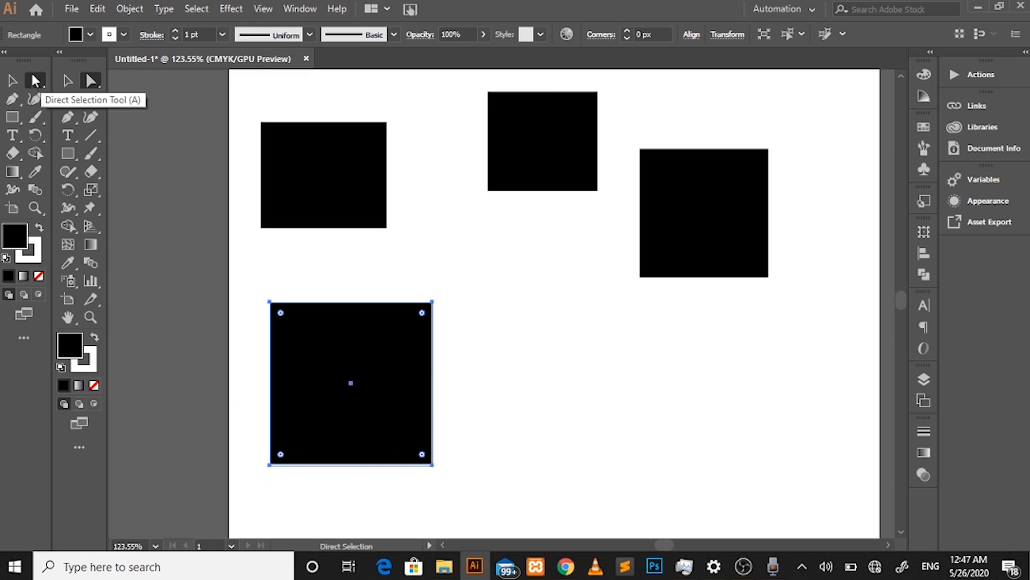
left_click(456, 359)
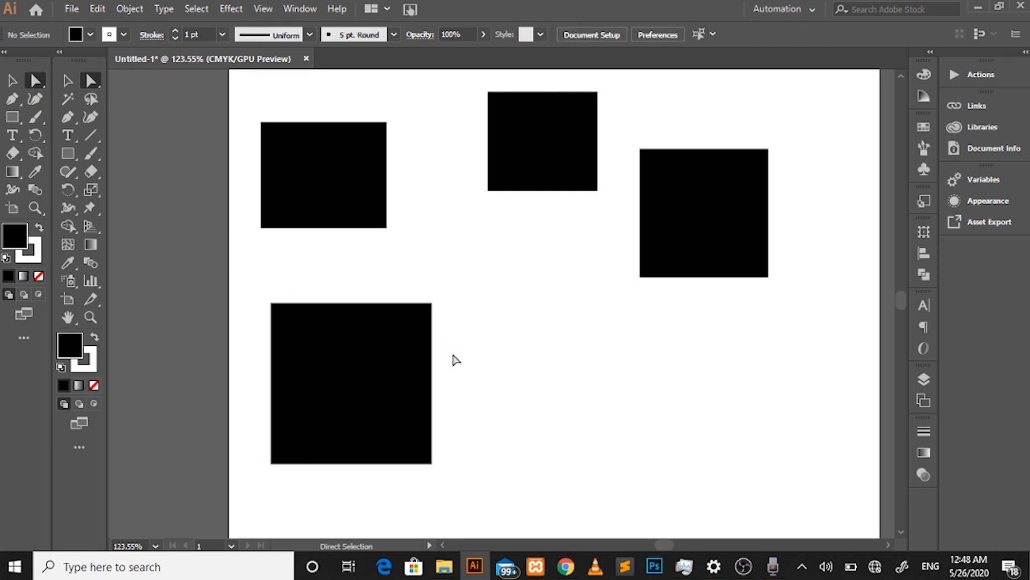
left_click(533, 142)
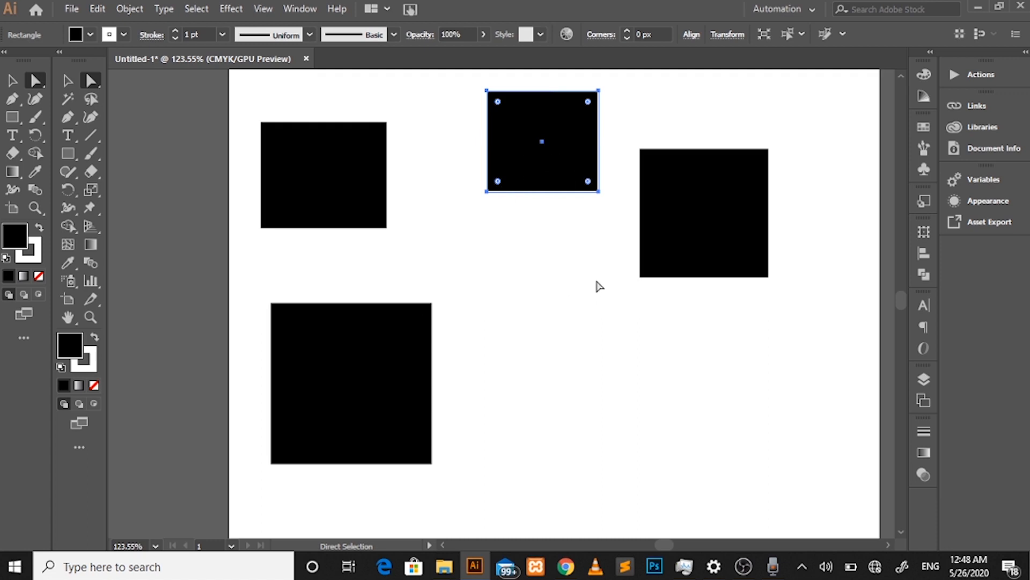
left_click(573, 259)
left_click(12, 80)
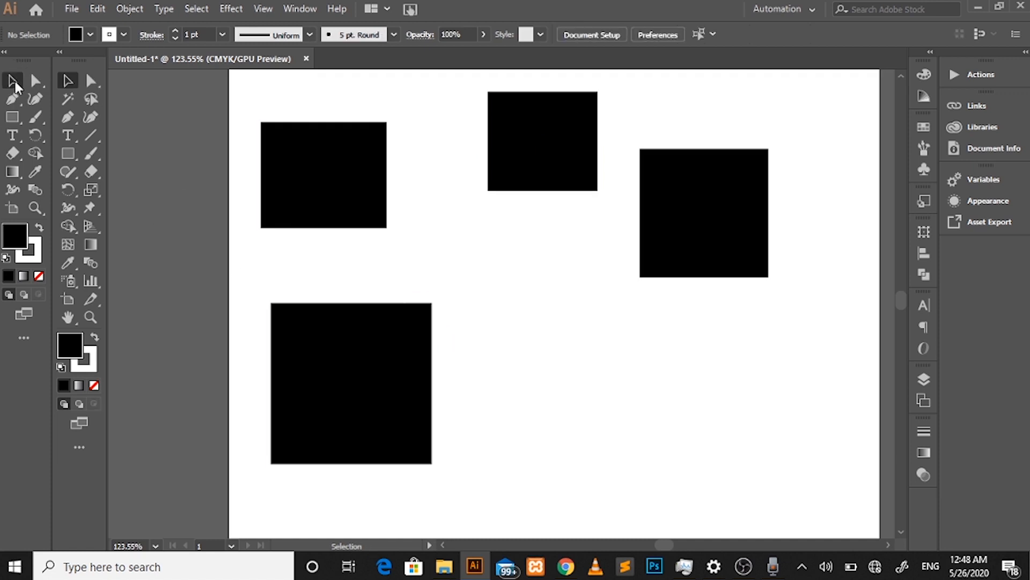
Step: Select the lower-left square with the Selection tool and deselect it, twice, to examine its bounding box handles
left_click(344, 389)
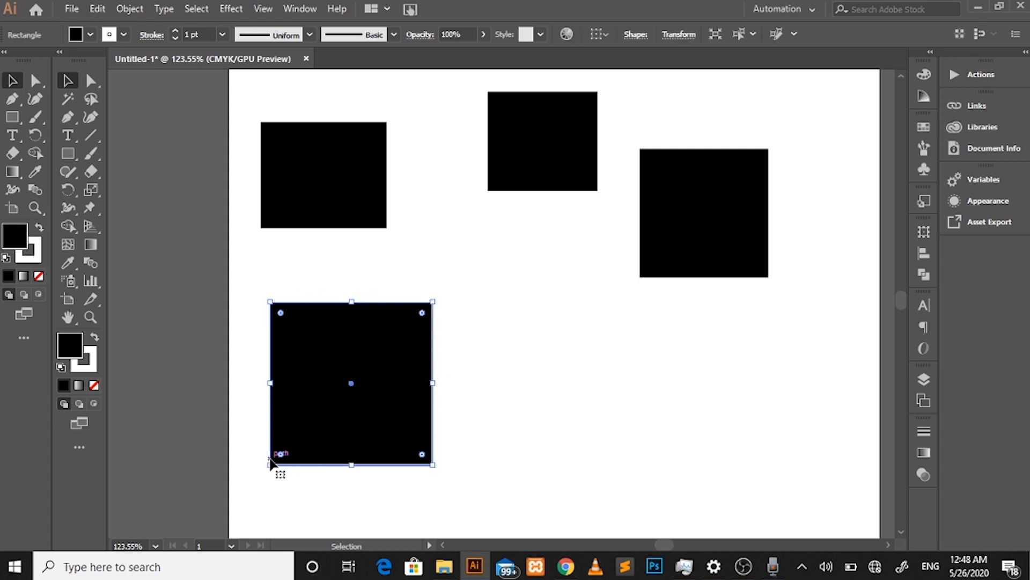
left_click(488, 455)
left_click(364, 384)
left_click(468, 324)
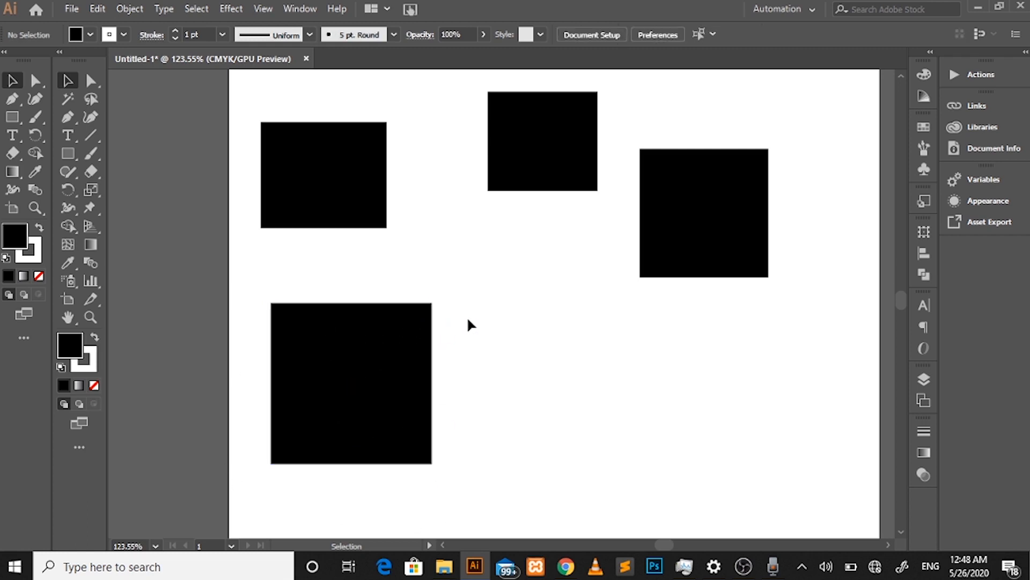
Step: With Direct Selection, move the upper-left rectangle's top-right anchor inward to about X 114 px, Y 228 px, and deselect the shape
left_click(91, 80)
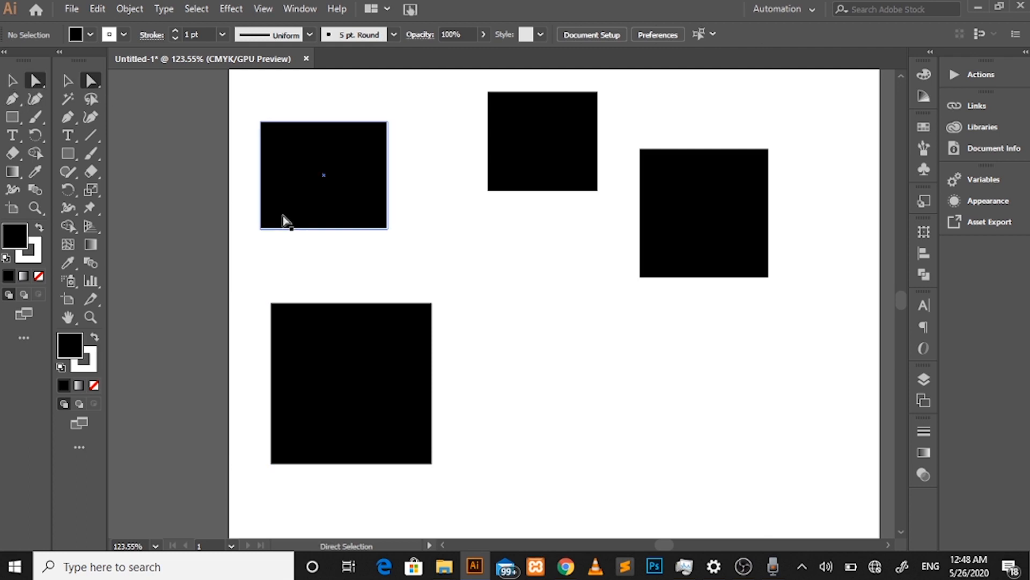
left_click(315, 199)
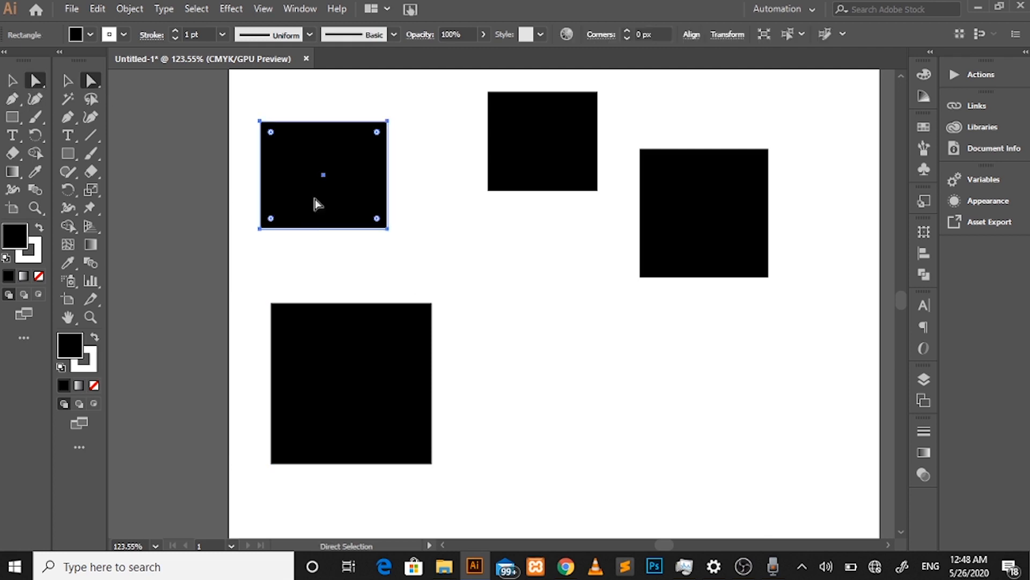
left_click(420, 132)
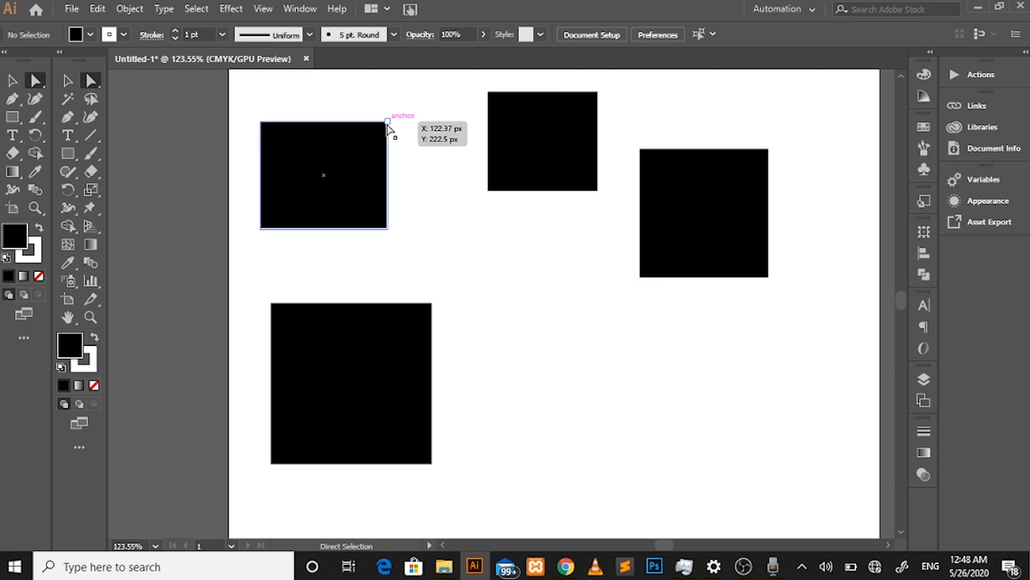
left_click(388, 121)
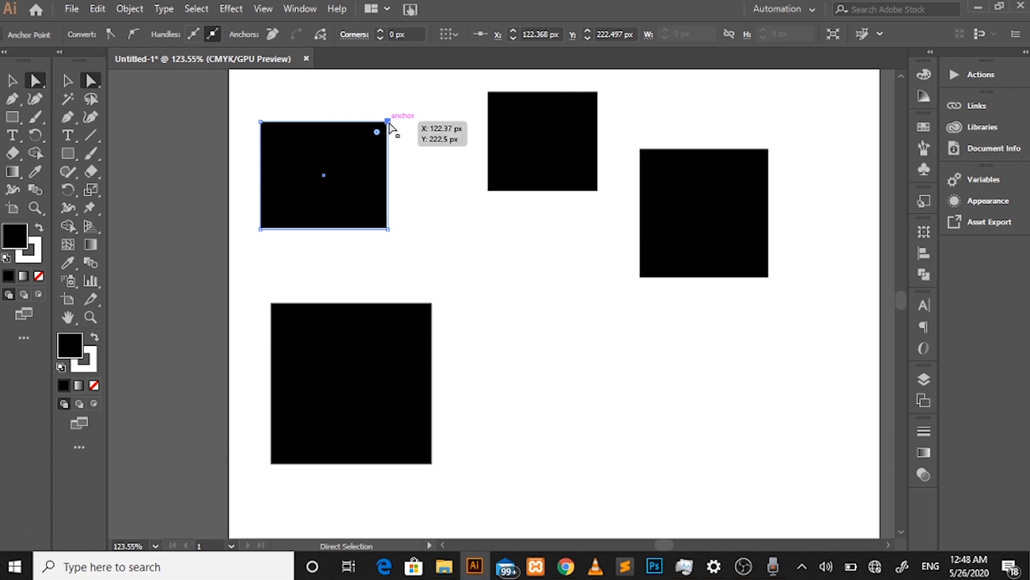
mouse_move(389, 123)
left_mouse_down()
mouse_move(359, 147)
mouse_move(346, 96)
mouse_move(426, 95)
mouse_move(473, 212)
mouse_move(436, 258)
mouse_move(434, 202)
mouse_move(347, 141)
mouse_move(377, 129)
left_mouse_up()
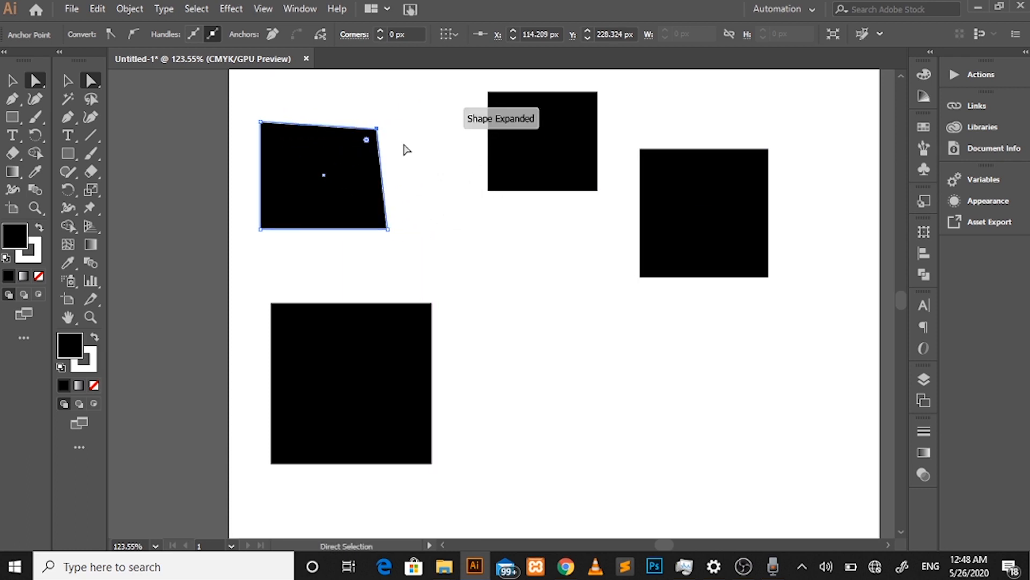
left_click(435, 162)
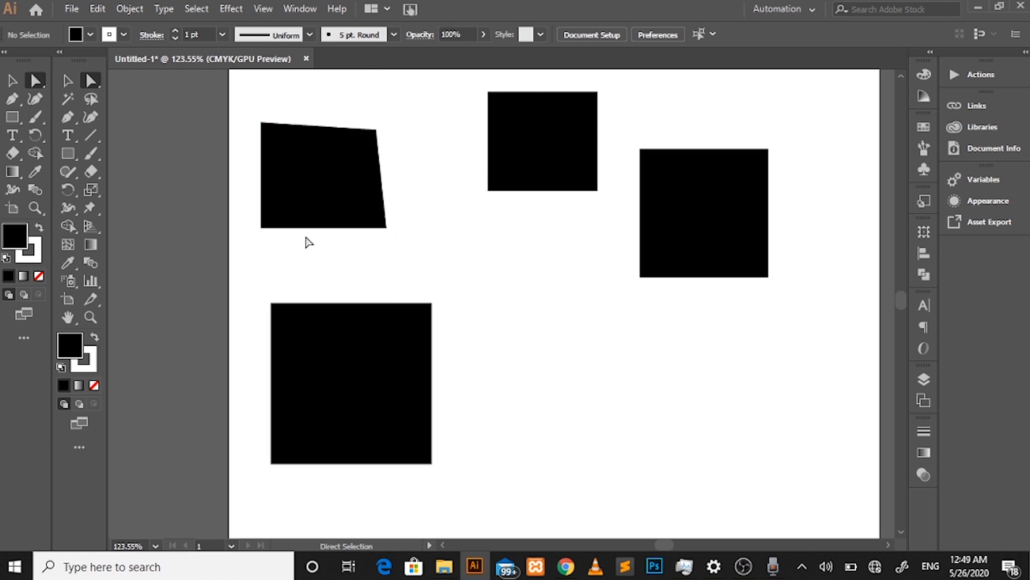
Step: Resize the lower-left square with the Selection tool to about half its height and slightly wider, and deselect it
left_click(12, 81)
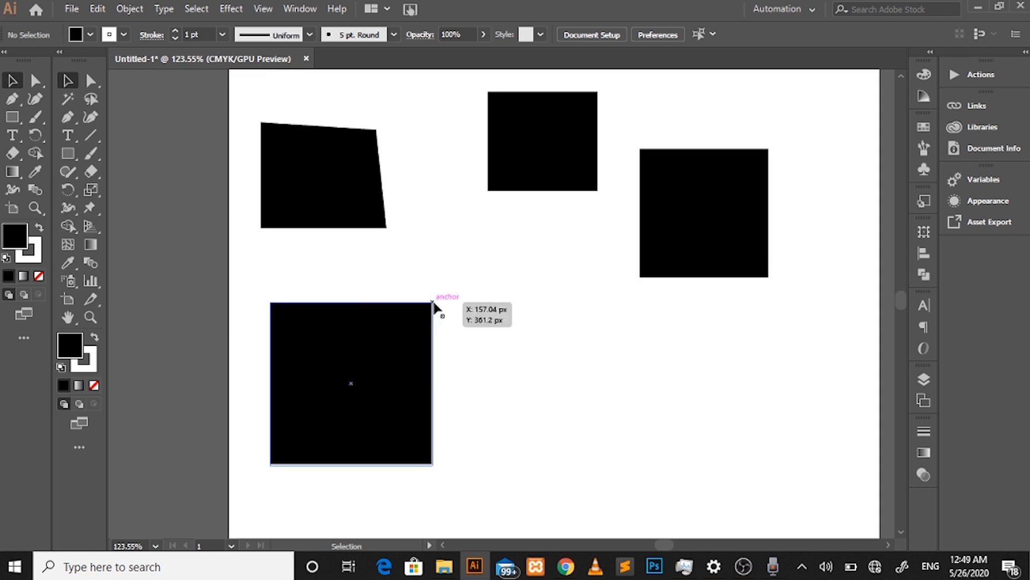
left_click(434, 304)
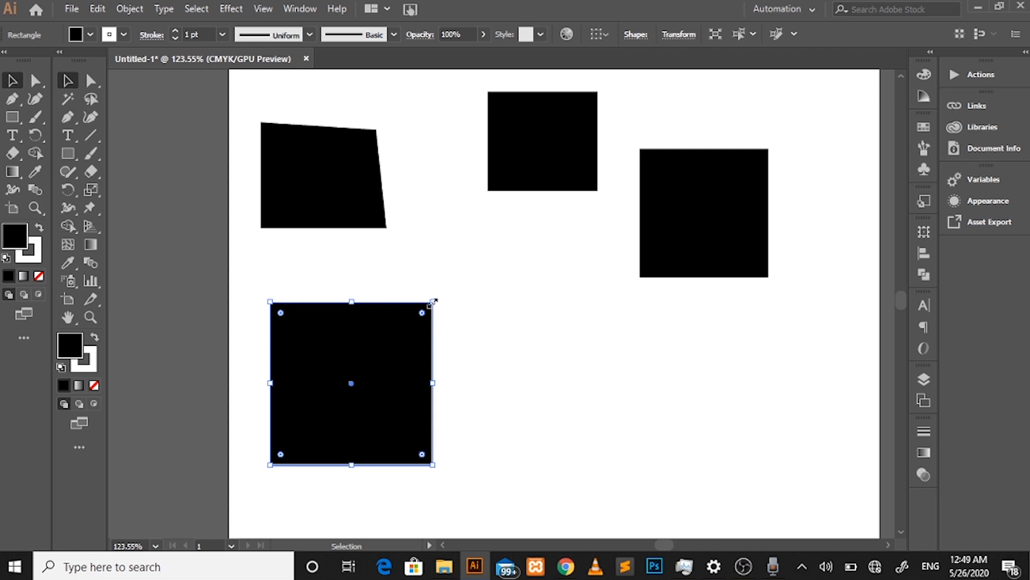
left_click_drag(434, 302, 438, 383)
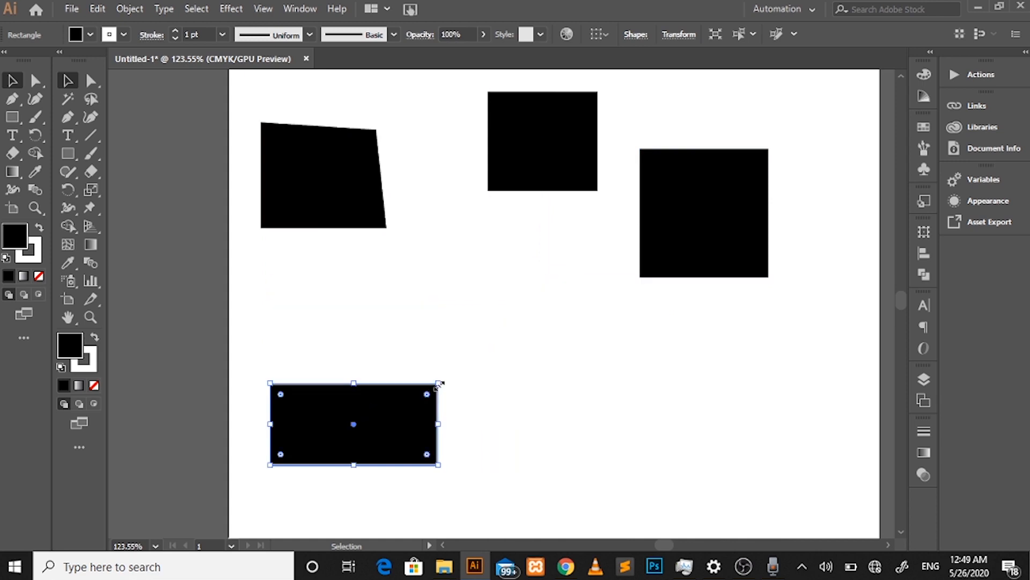
left_click(495, 431)
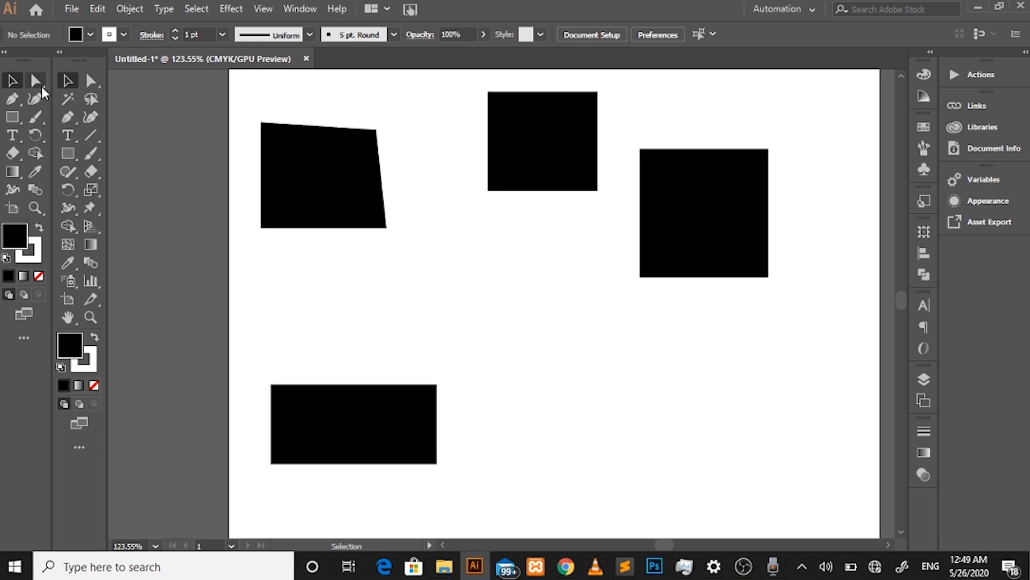
Step: Shift the distorted upper-left shape slightly up and left with Direct Selection, and select and deselect the lower rectangle
left_click(42, 86)
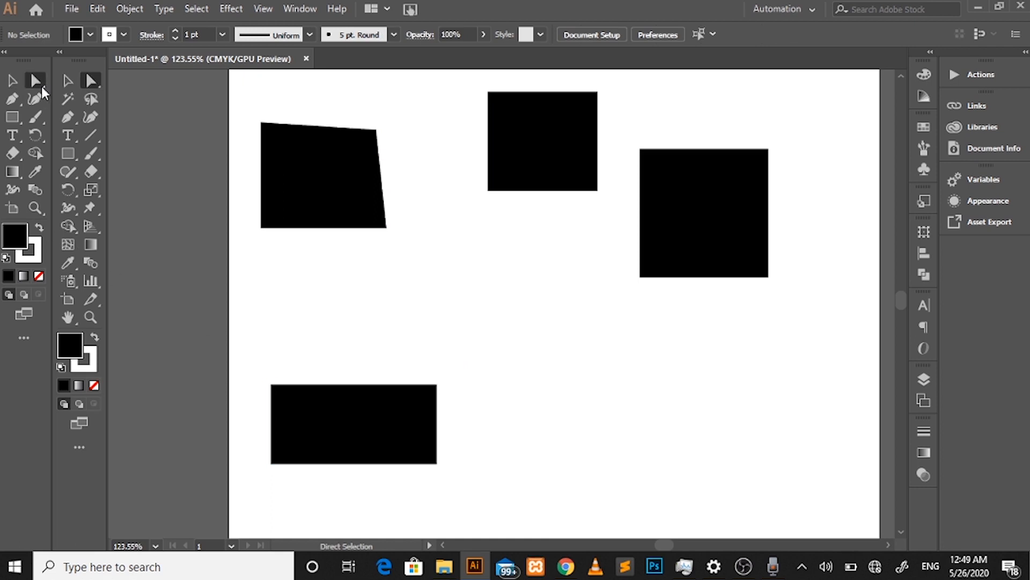
left_click(322, 202)
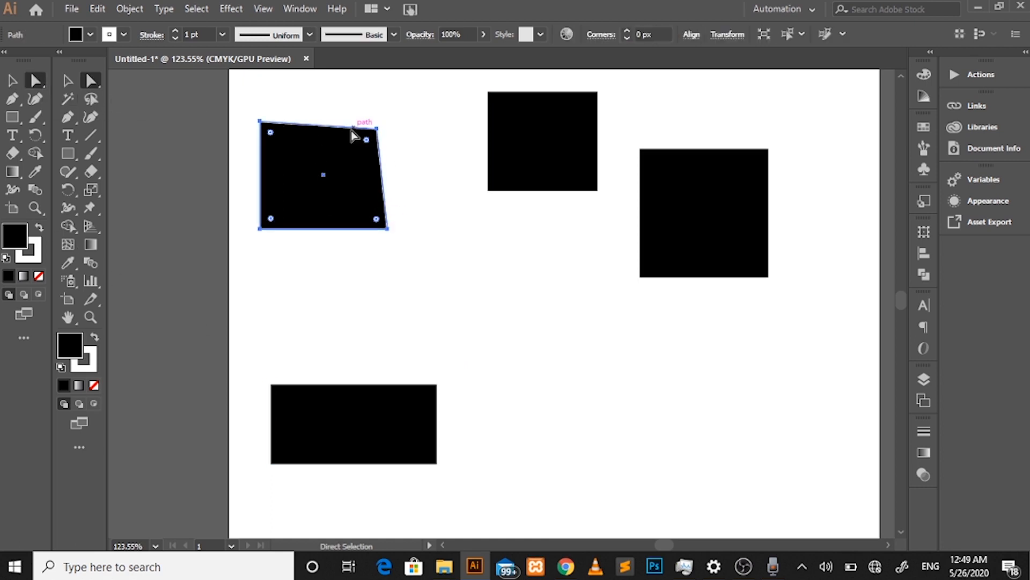
mouse_move(390, 236)
left_mouse_down()
mouse_move(469, 321)
mouse_move(364, 314)
mouse_move(507, 378)
mouse_move(614, 451)
mouse_move(400, 284)
mouse_move(384, 226)
left_mouse_up()
left_click(416, 435)
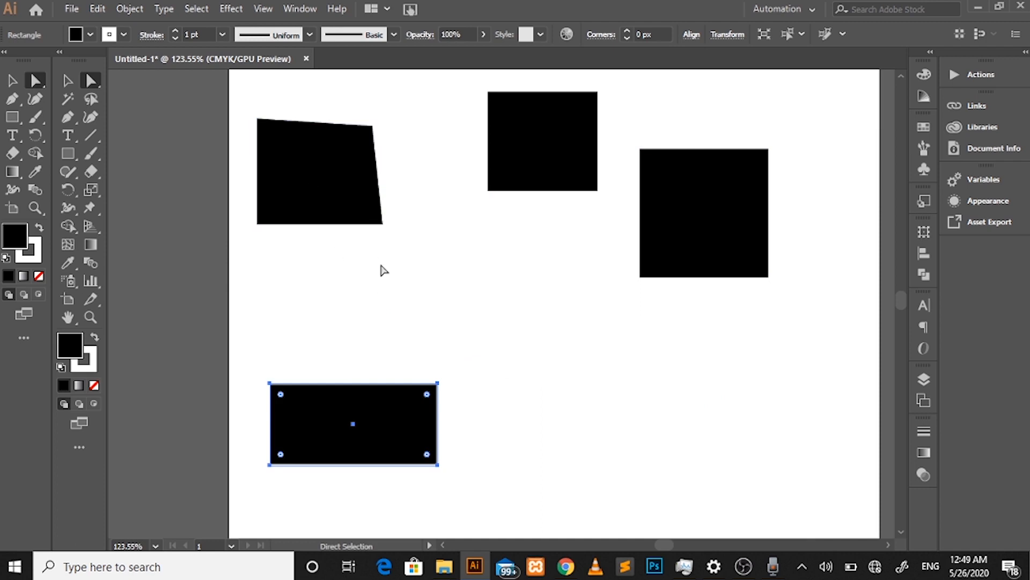
left_click(421, 347)
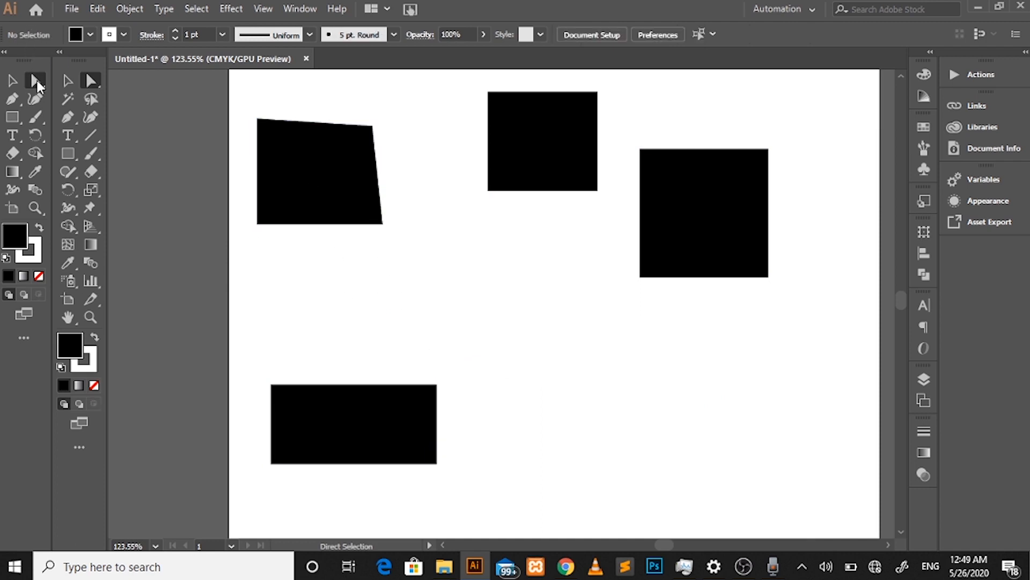
Step: Pull the distorted shape's lower-right anchor far down and right with Direct Selection to form a long point, and deselect it
left_click(310, 168)
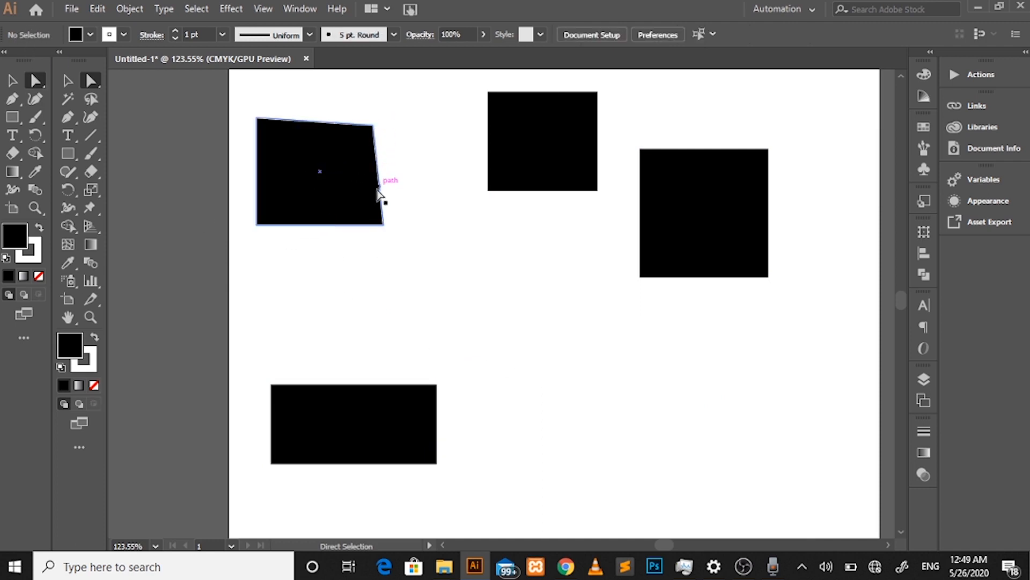
left_click(384, 225)
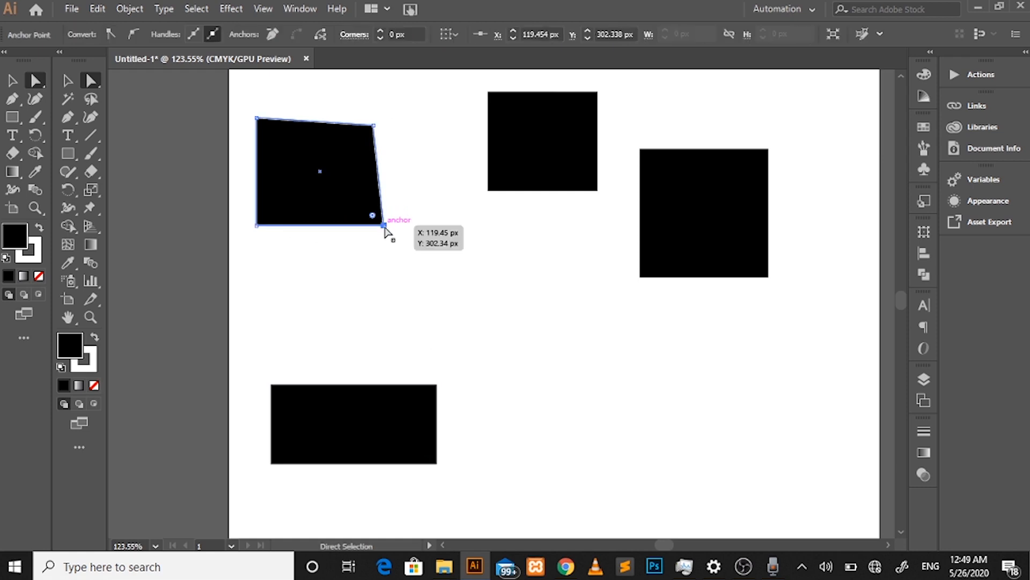
left_click_drag(384, 225, 531, 349)
left_click(598, 414)
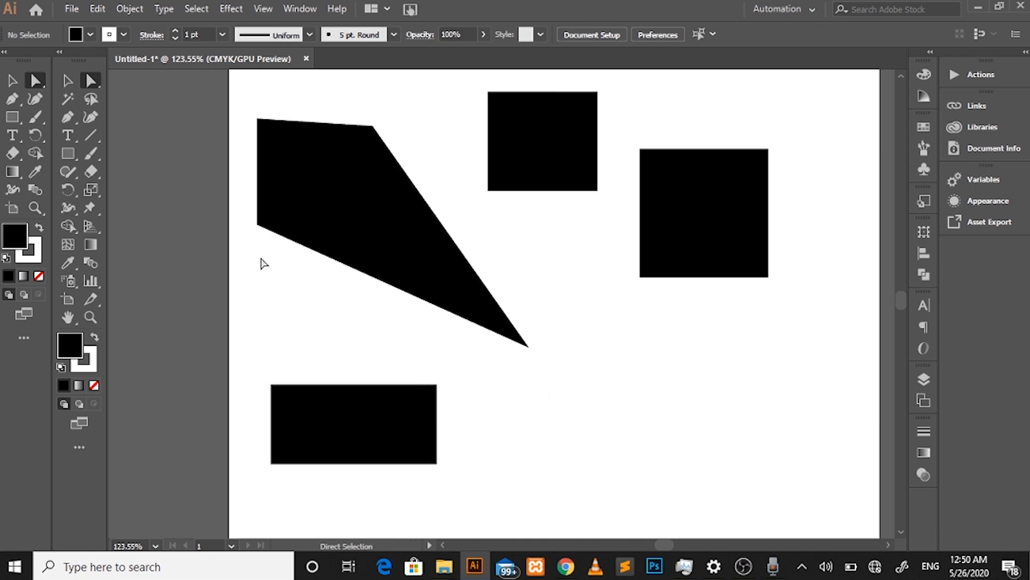
Step: Round all corners of the pointed upper-left shape to about 24.52 px, and reselect it with the Selection tool
left_click(347, 207)
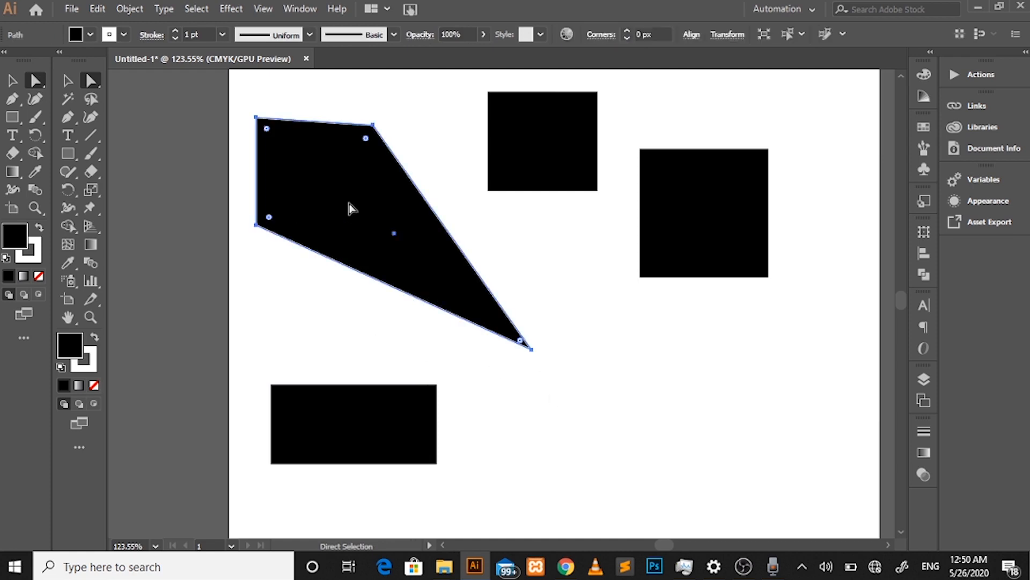
left_click(373, 125)
left_click_drag(365, 140, 352, 171)
left_click_drag(350, 174, 370, 168)
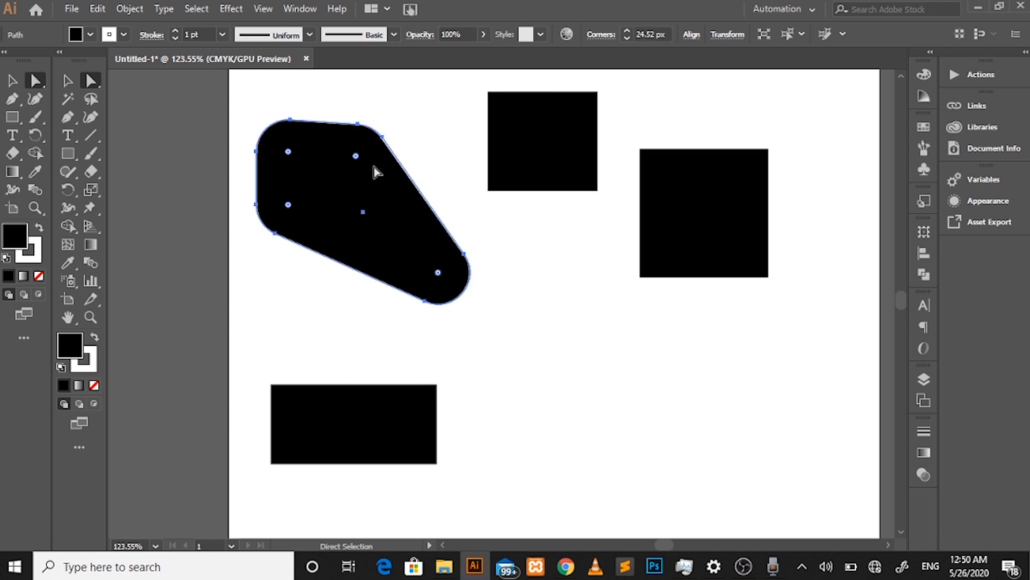
left_click(428, 117)
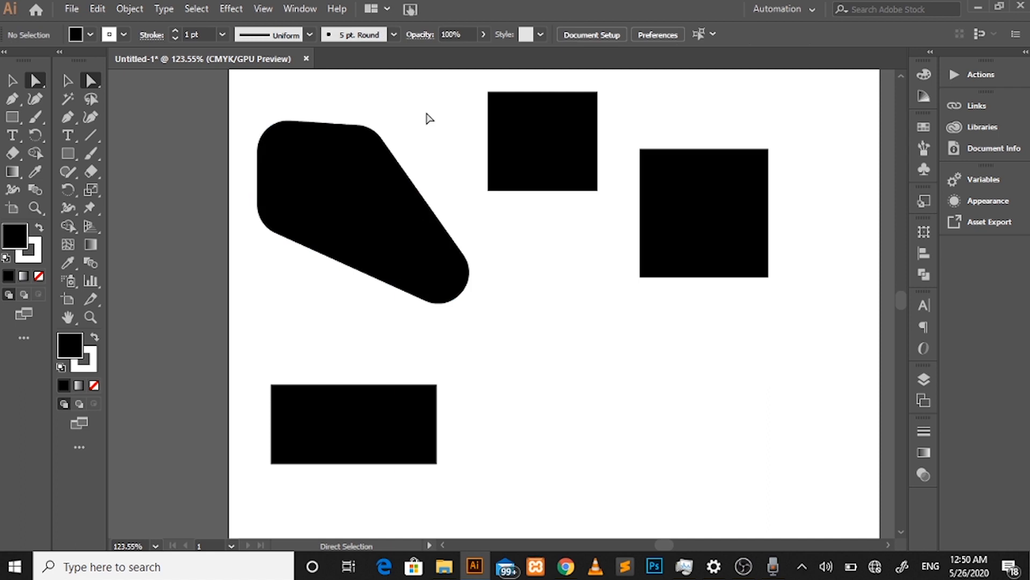
left_click(409, 235)
left_click(14, 82)
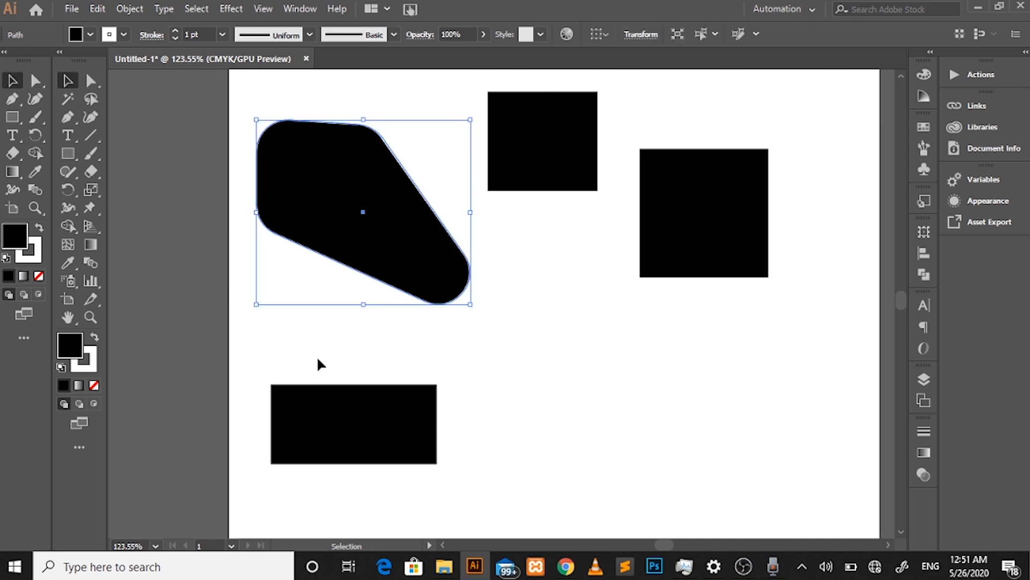
Step: Scale the lower rectangle proportionally from its center to about double size, and move it right so it lies fully on the artboard
left_click(345, 430)
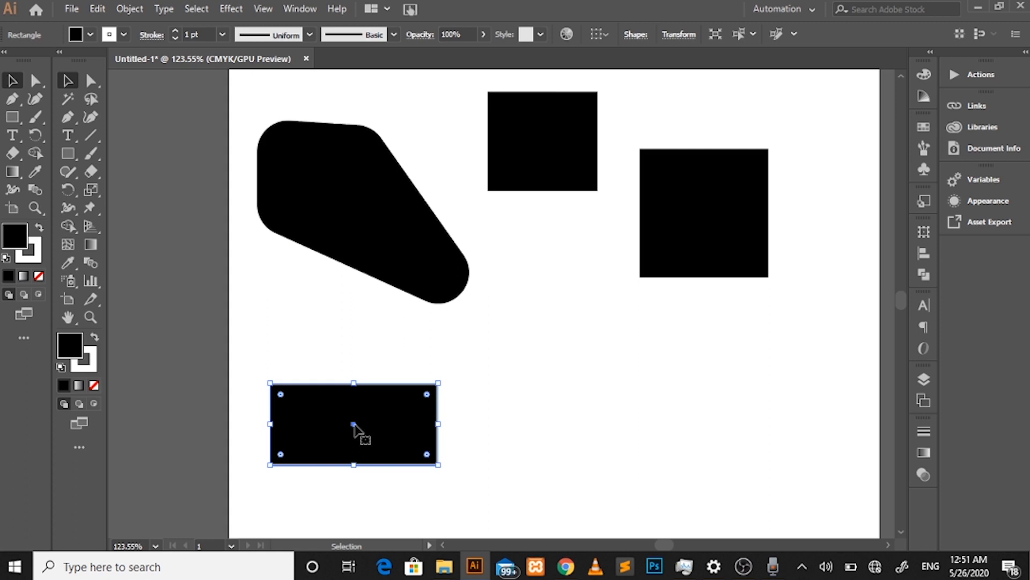
key("alt")
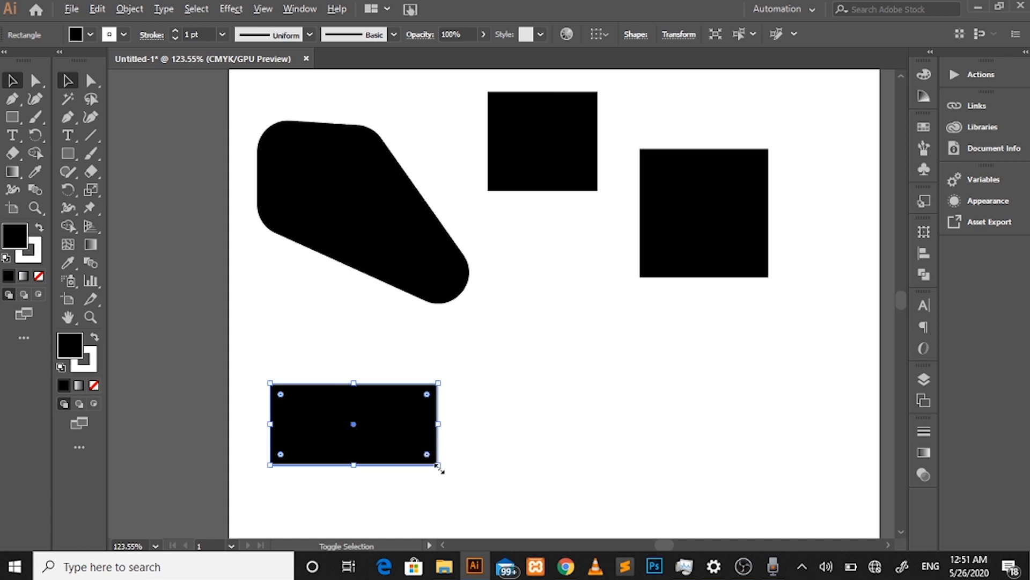
left_click_drag(438, 465, 529, 511)
left_click(588, 462)
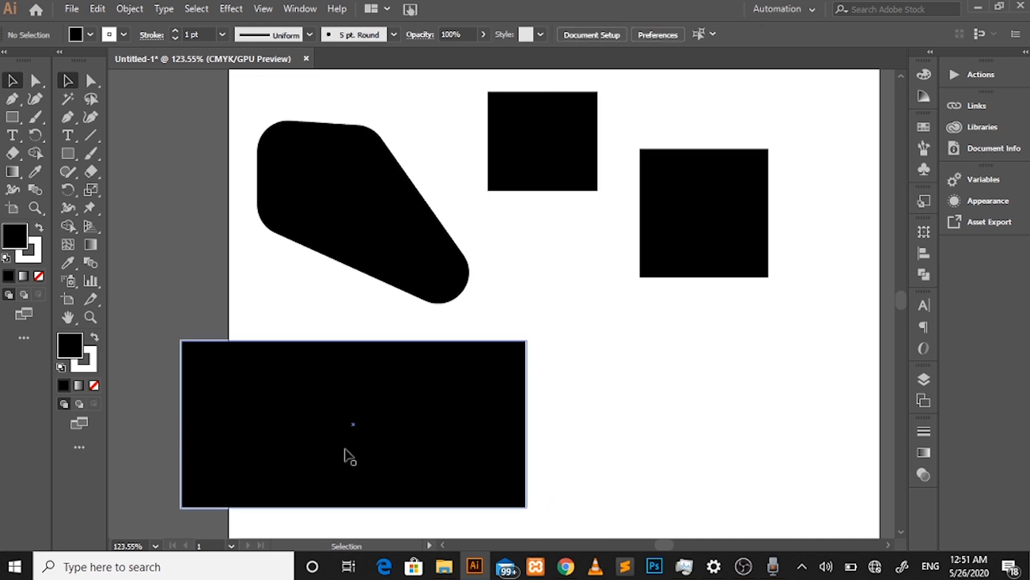
left_click_drag(340, 428, 494, 424)
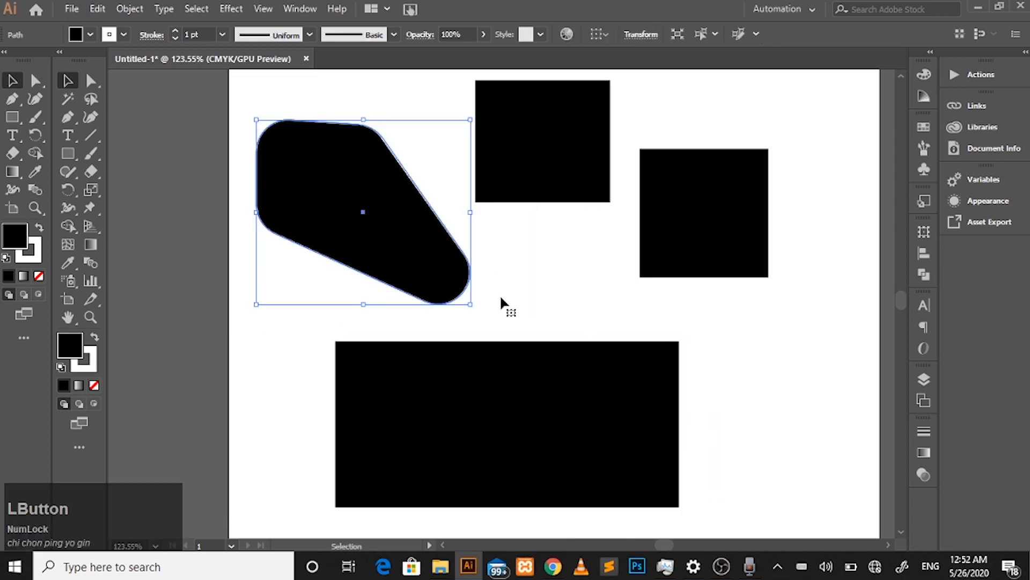
left_click_drag(500, 296, 564, 320)
Step: Marquee-select all four shapes and delete them from the artboard
left_click(393, 239)
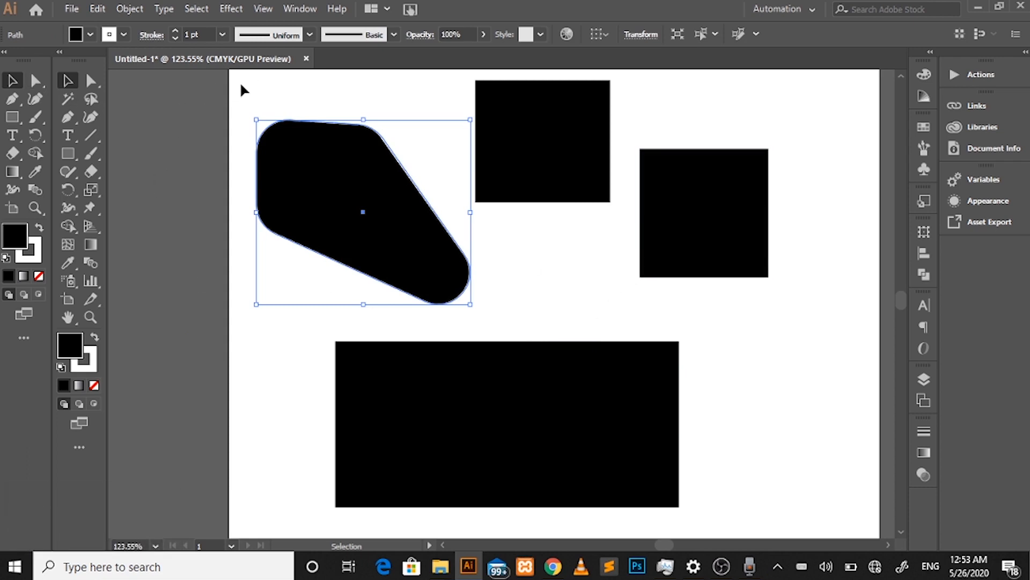
left_click_drag(244, 84, 813, 428)
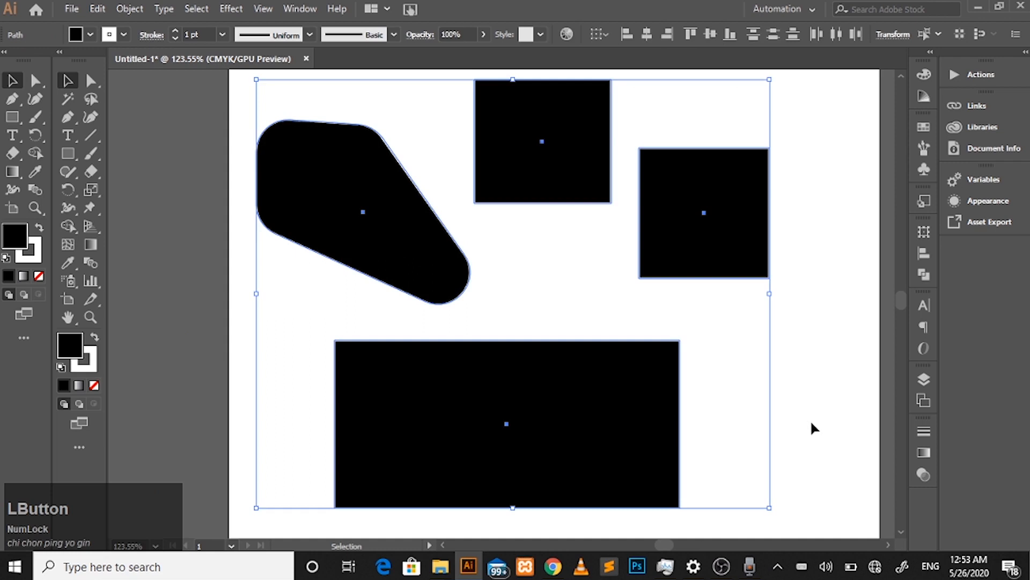
key("Delete")
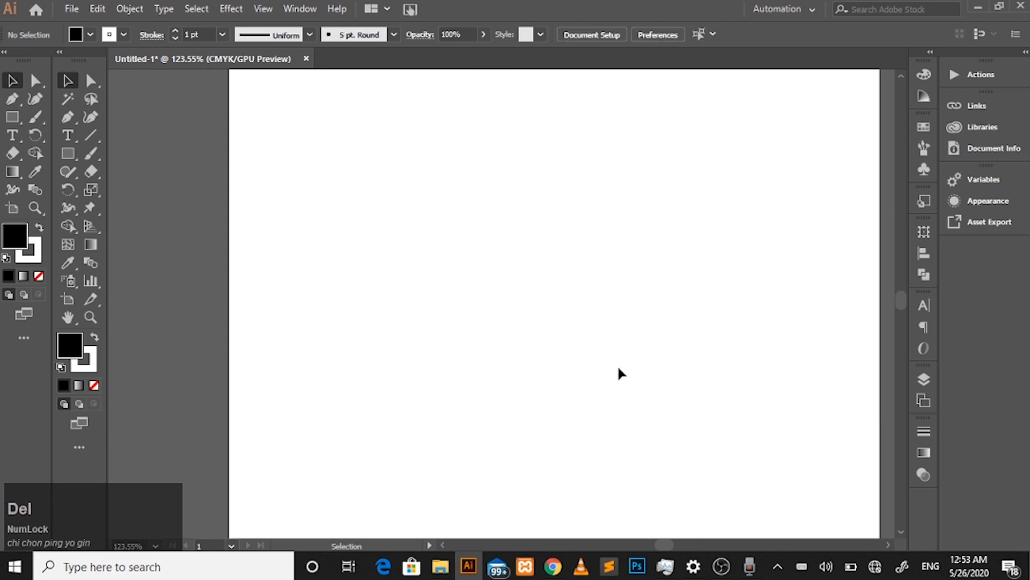
Step: Draw a small black square from its center near the artboard's upper-left corner with the Rectangle tool, and deselect it with the Selection tool
key("z")
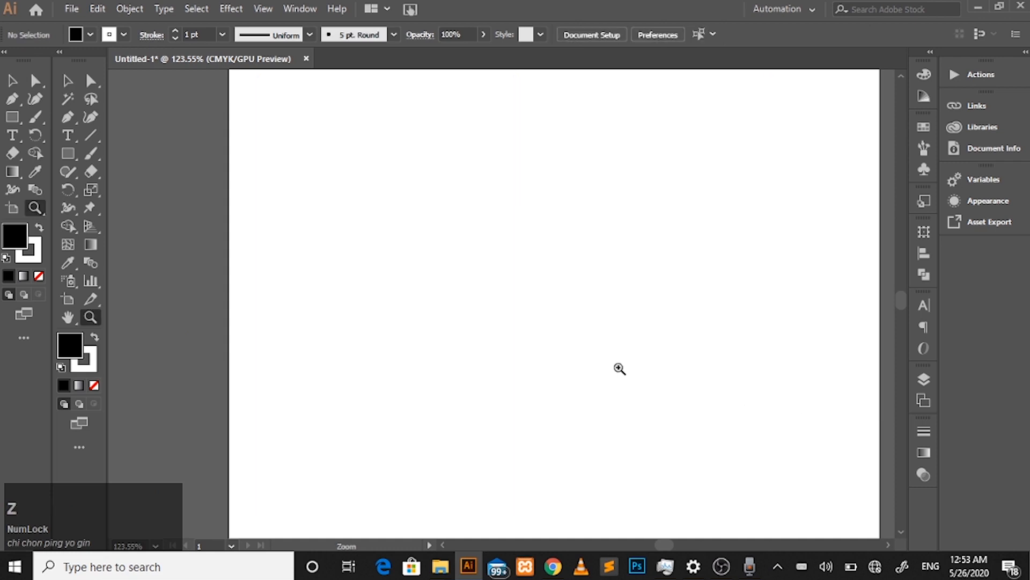
left_click_drag(644, 389, 658, 341)
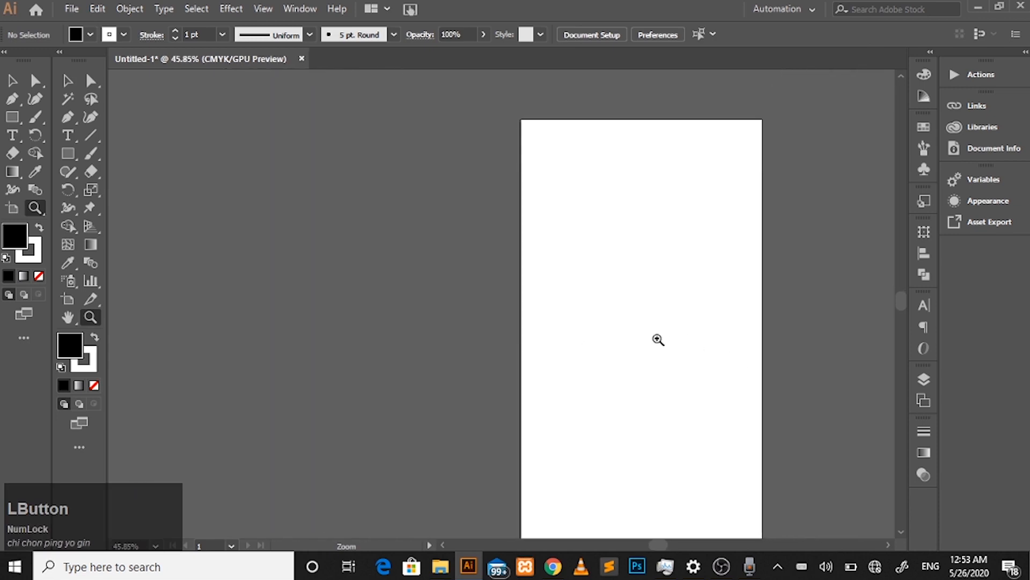
left_click_drag(665, 545, 676, 546)
scroll(394, 234, "down", 3)
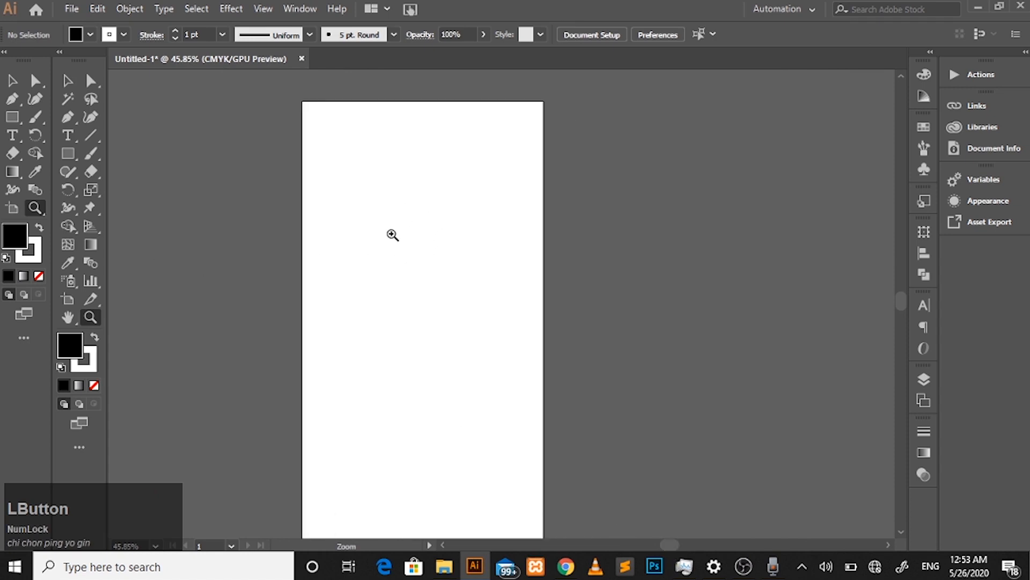
scroll(393, 234, "up", 2)
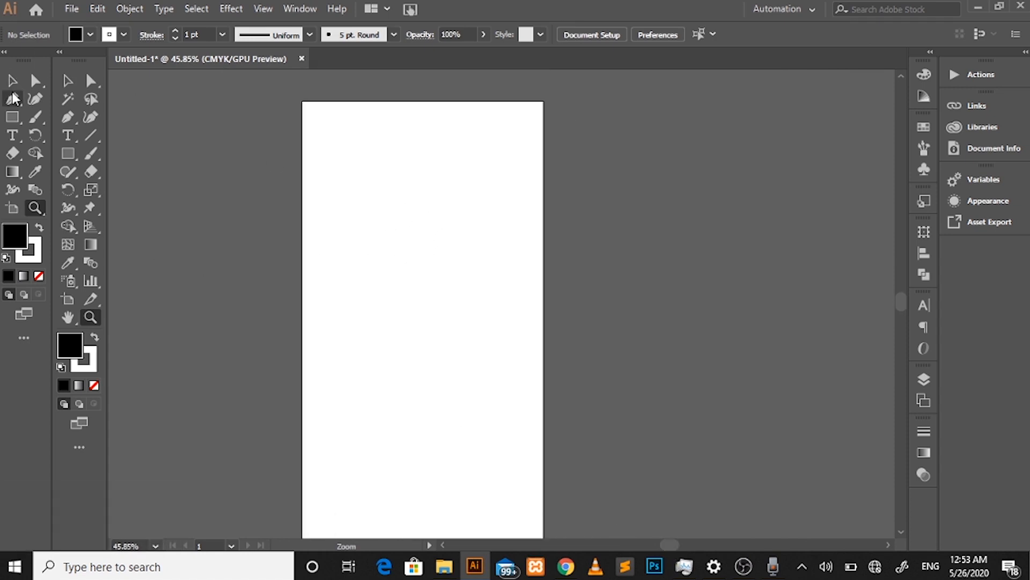
left_click(13, 117)
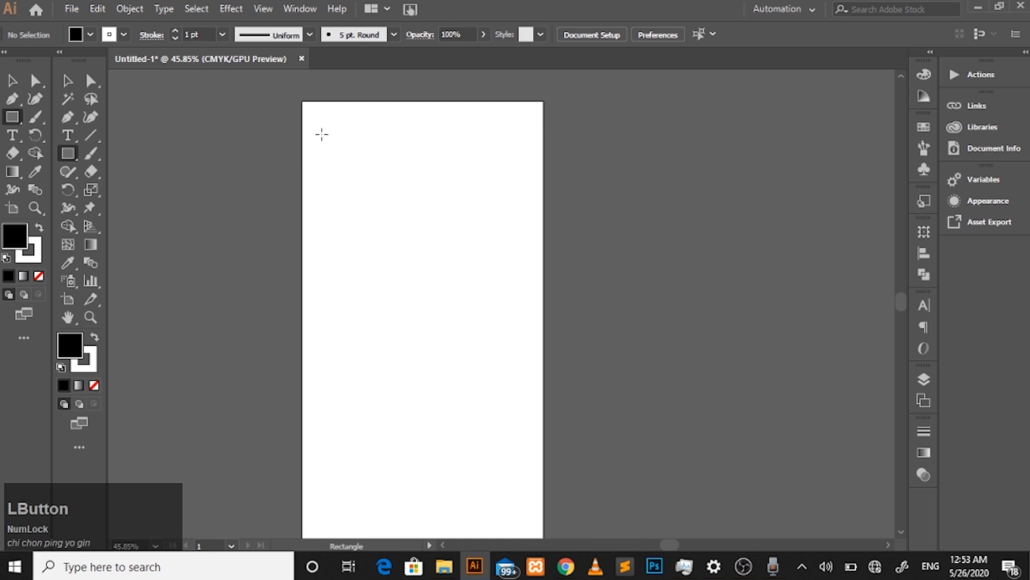
mouse_move(317, 129)
left_mouse_down()
mouse_move(347, 162)
mouse_move(329, 141)
left_mouse_up()
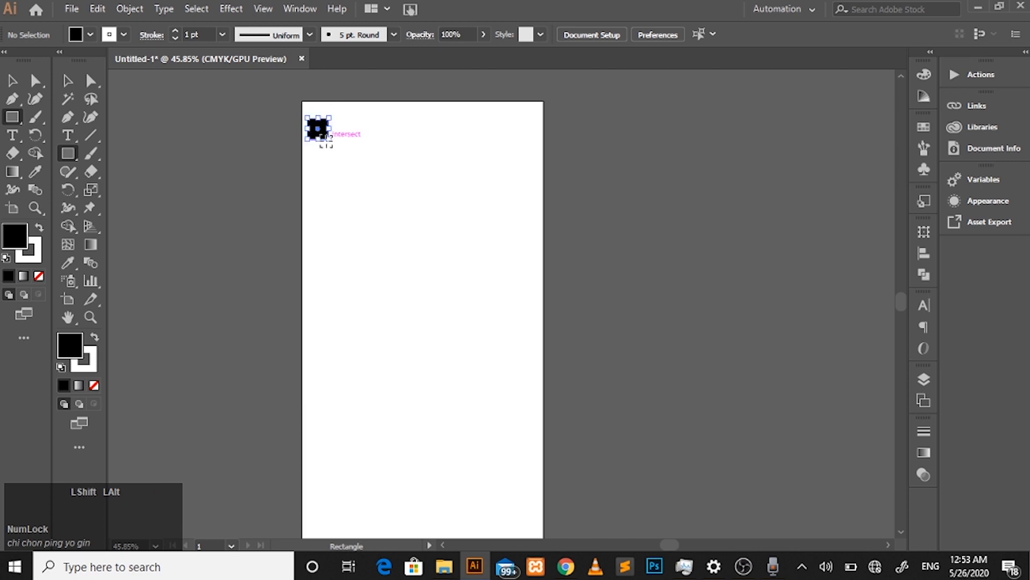
left_click(12, 81)
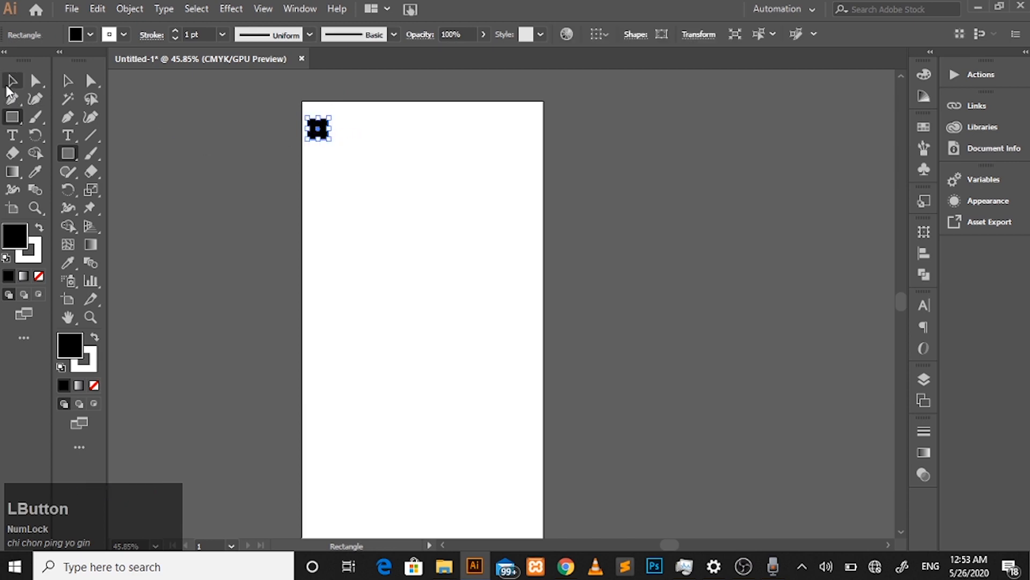
left_click(335, 134)
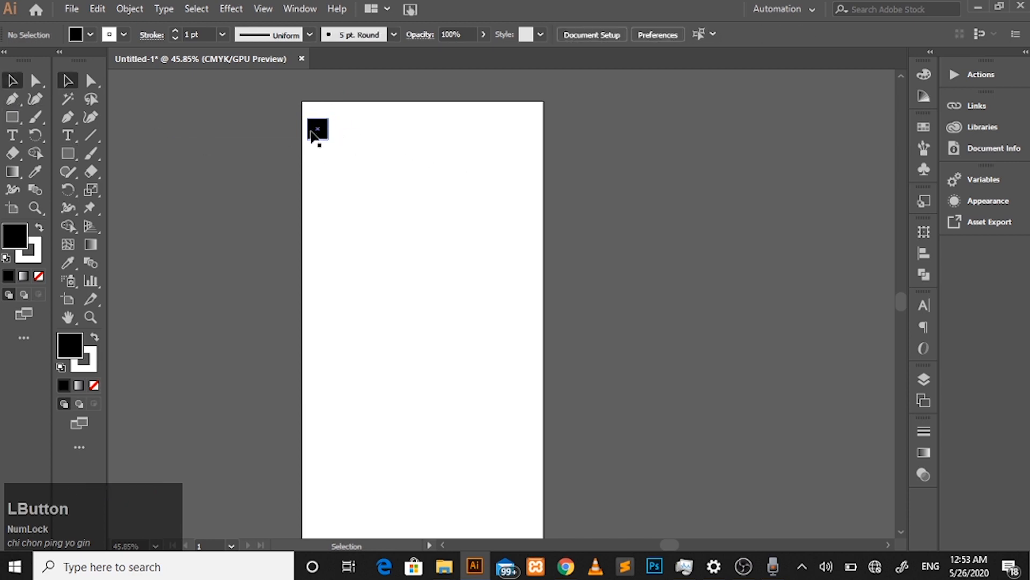
Step: Copy and paste the small square, and move the copy level with the original, just to its right with a narrow gap
key("z")
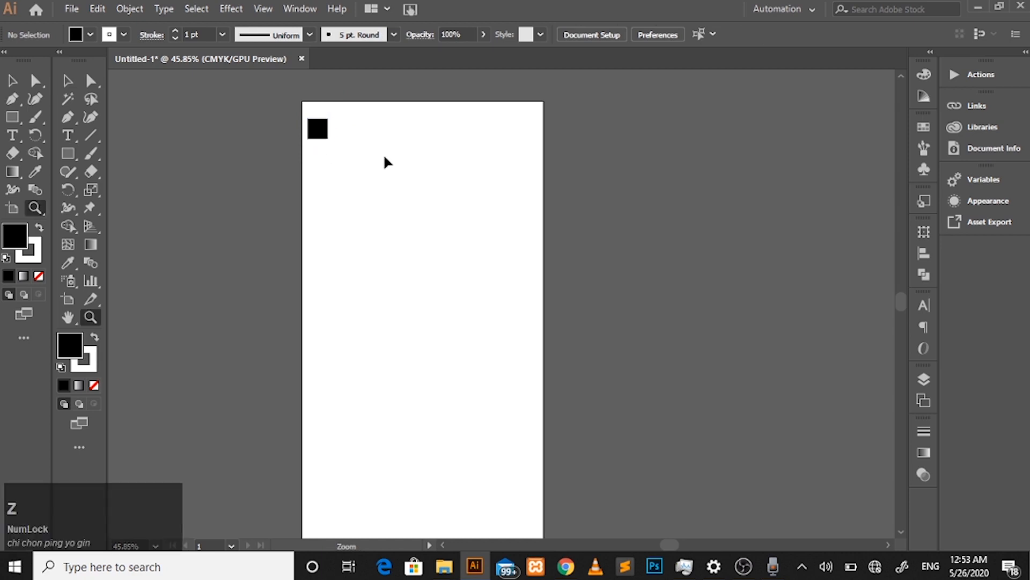
left_click_drag(324, 113, 498, 167)
key("v")
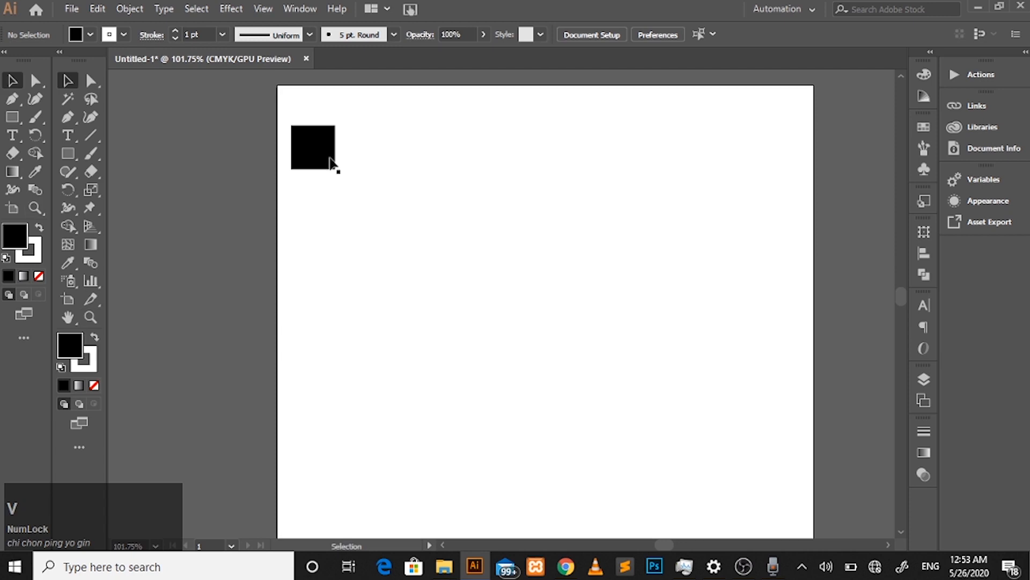
left_click(320, 158)
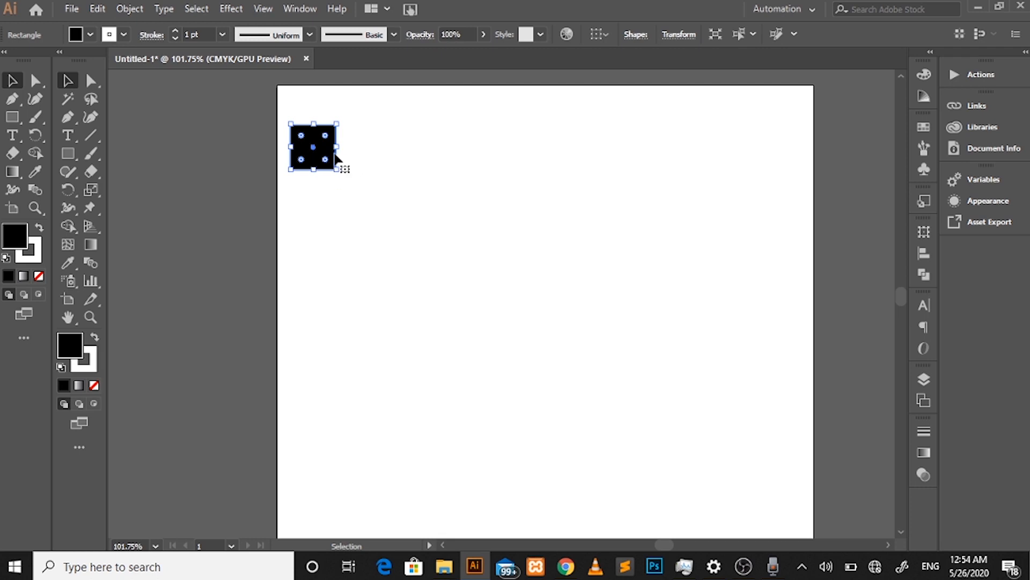
key("ctrl+c")
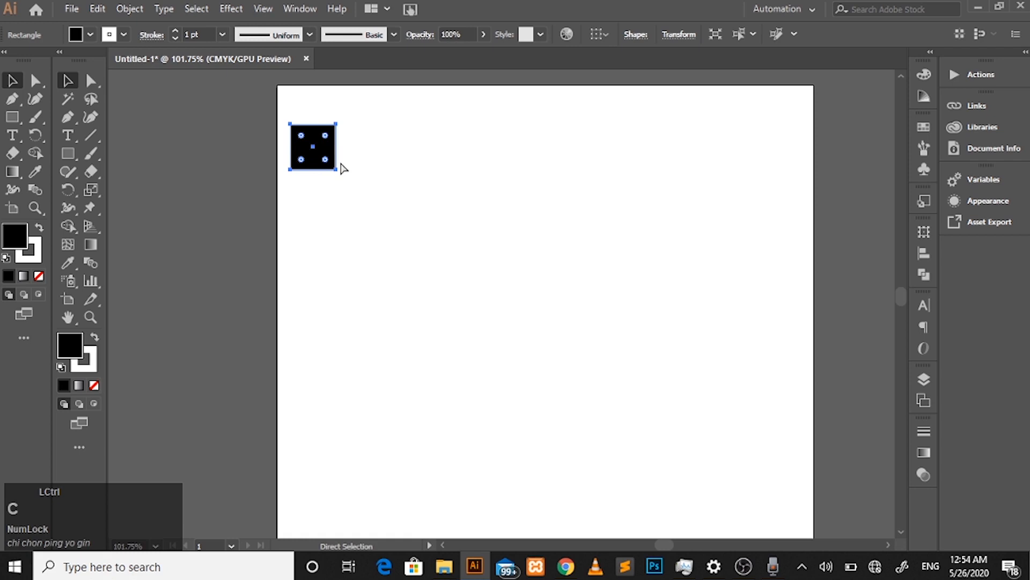
left_click(422, 214)
key("ctrl+v")
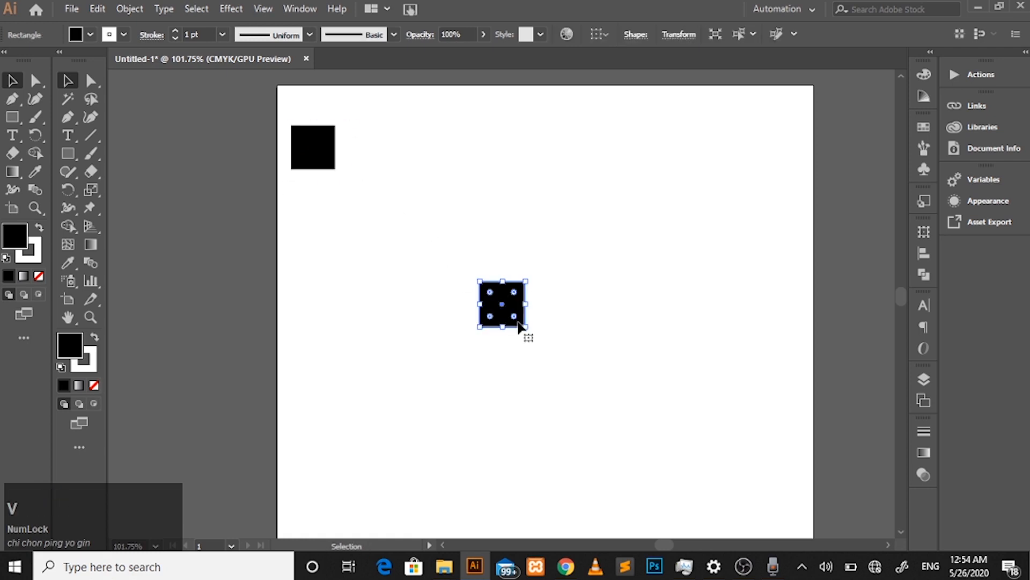
left_click(635, 297)
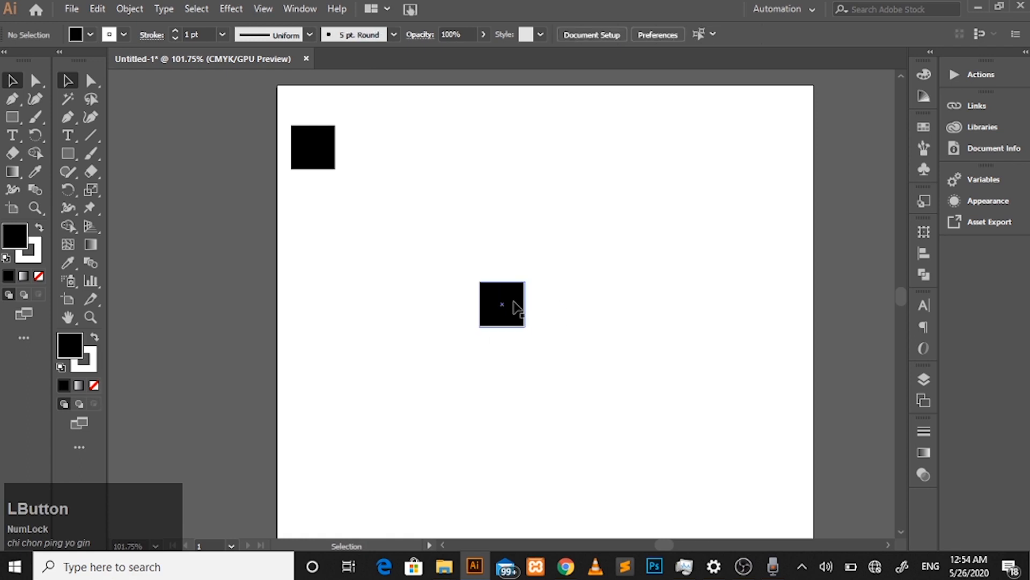
left_click_drag(505, 311, 365, 150)
left_click(424, 191)
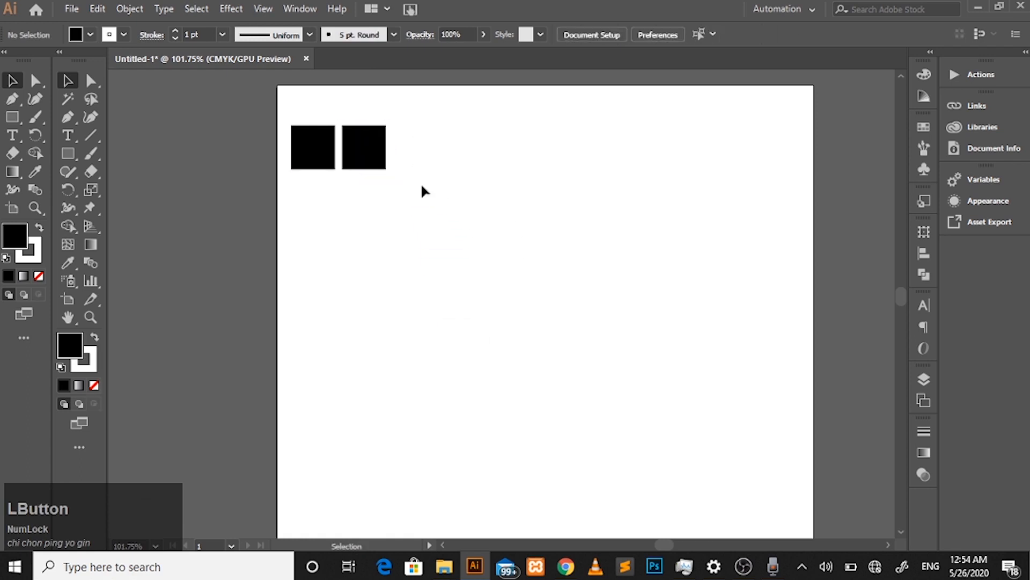
Step: Copy the first square, paste it in front in place, and move the copy right to third place in the row with an even gap
left_click(307, 155)
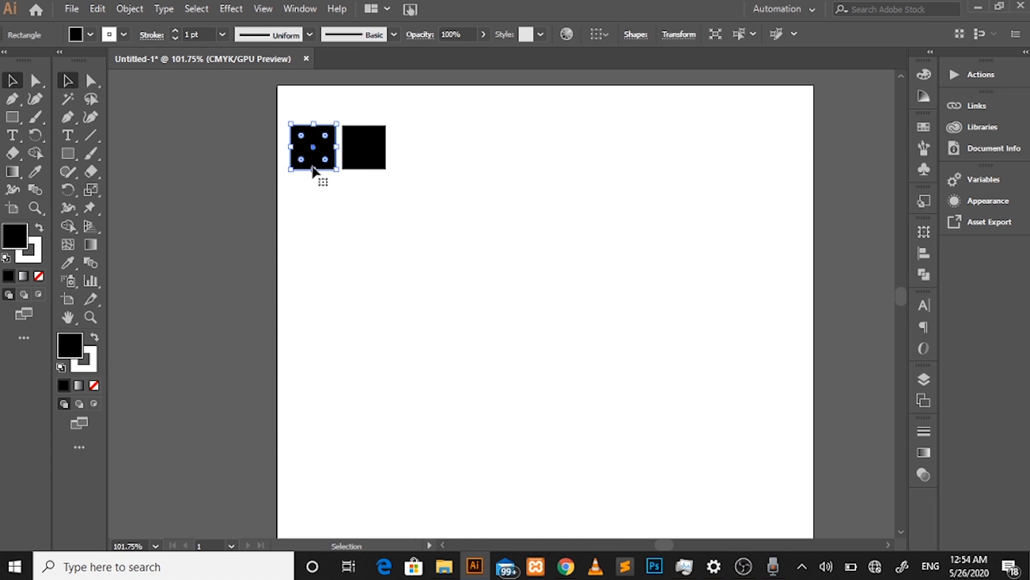
key("c")
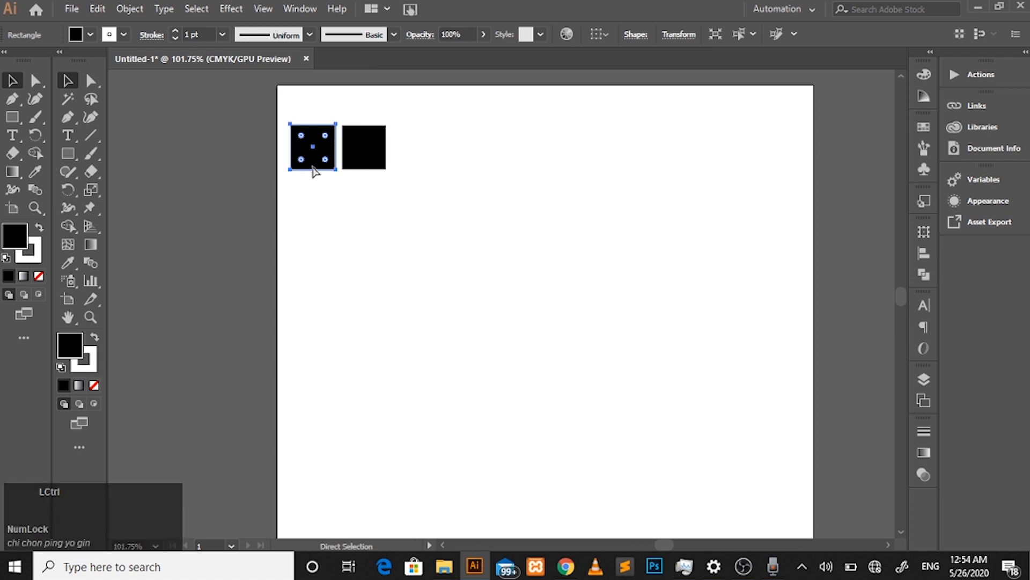
key("f")
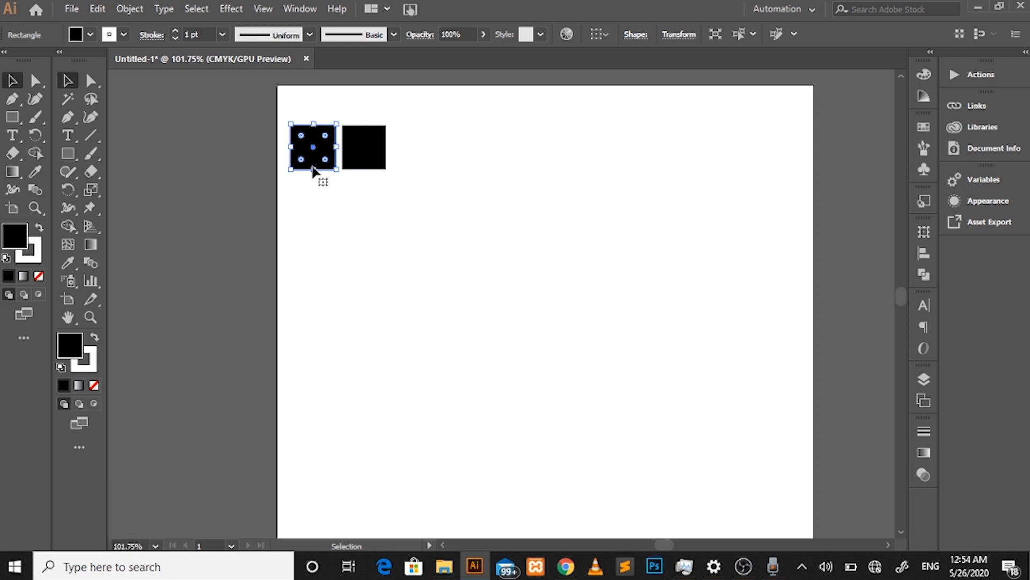
left_click_drag(313, 153, 435, 152)
left_click(422, 194)
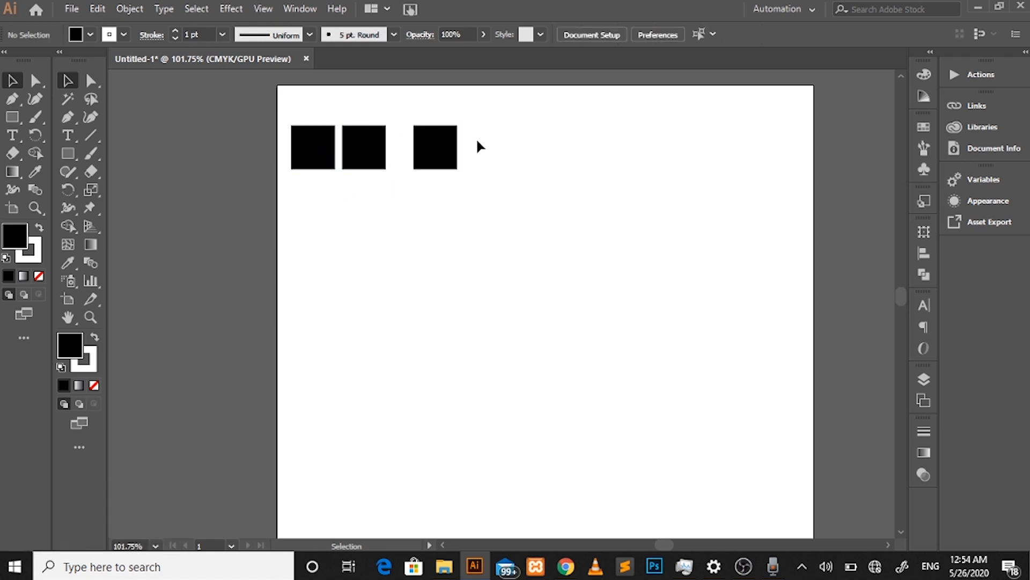
left_click_drag(433, 146, 423, 146)
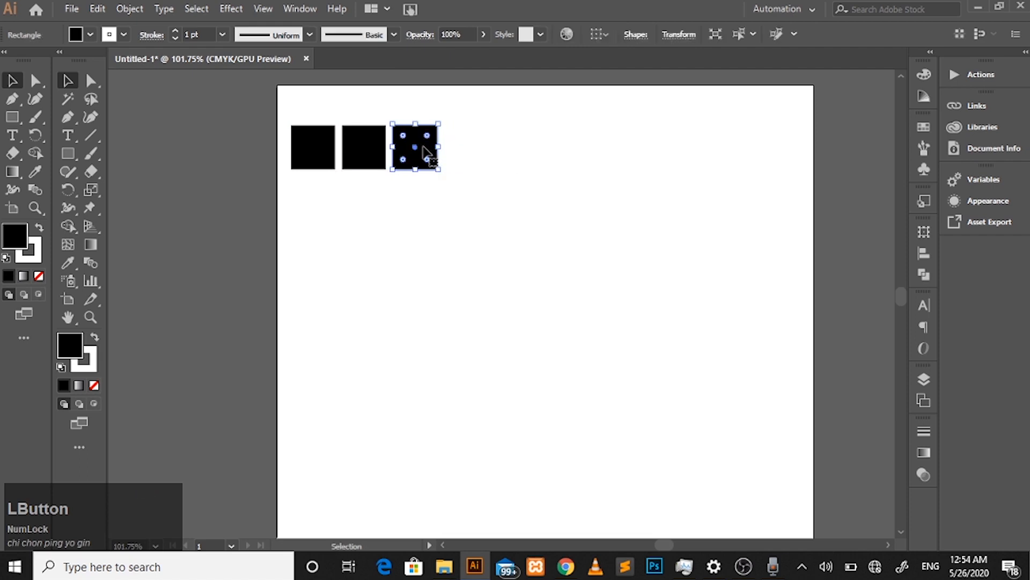
left_click(530, 215)
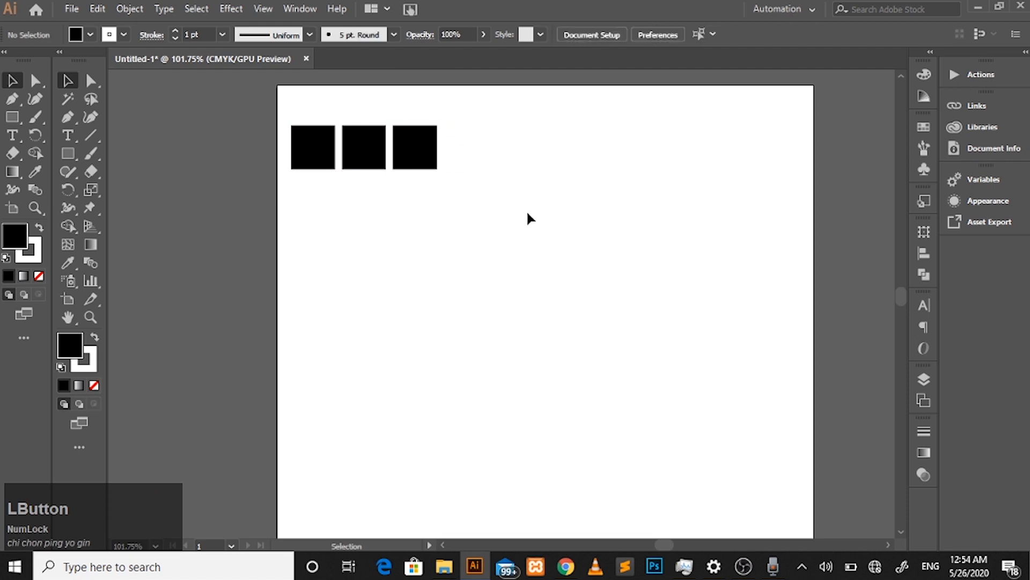
Step: Duplicate the third square straight down by a copying move, and place the copy at the right end of the row as the fourth square
left_click(417, 151)
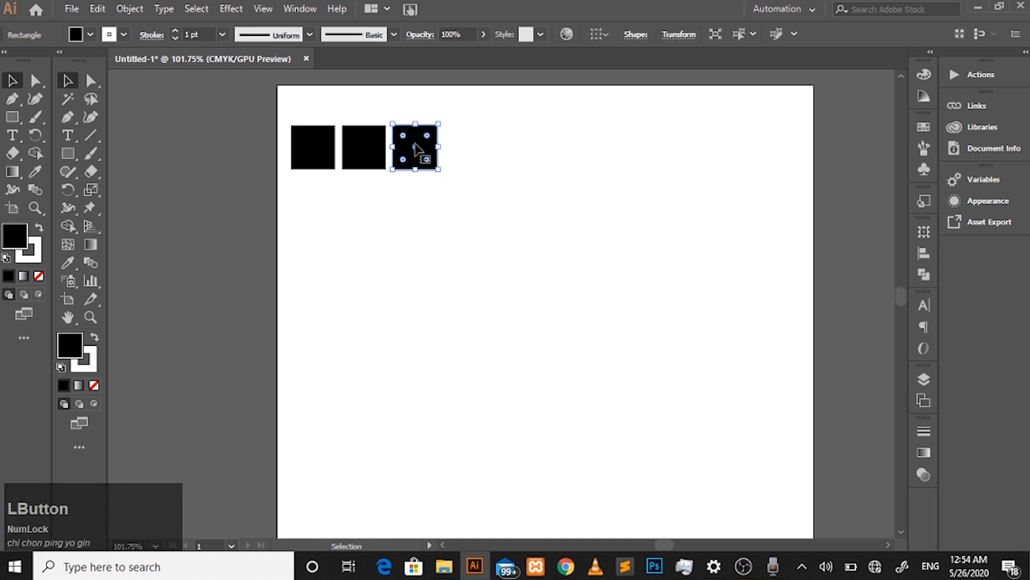
key("alt")
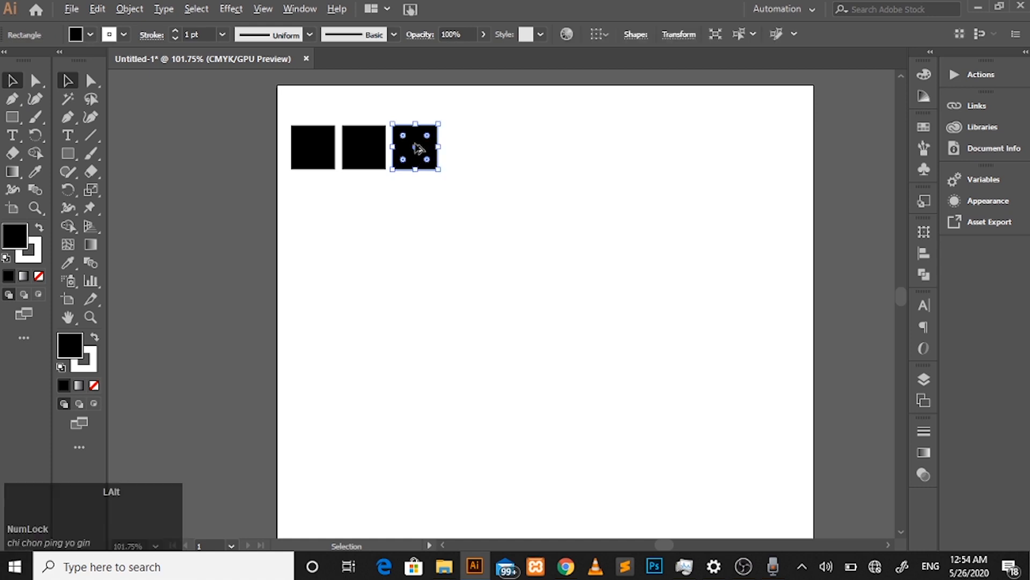
left_click_drag(415, 146, 417, 283)
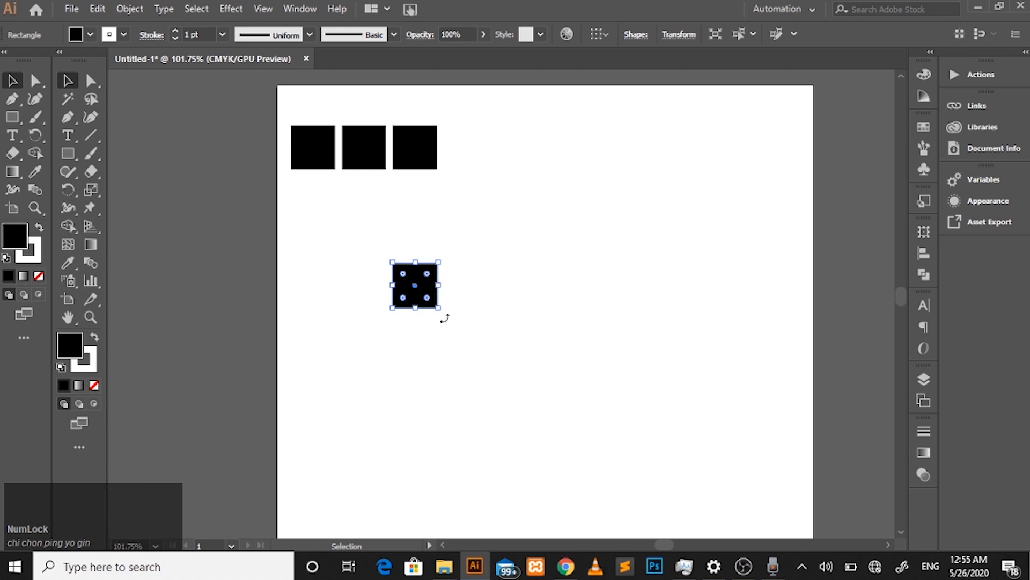
left_click(475, 359)
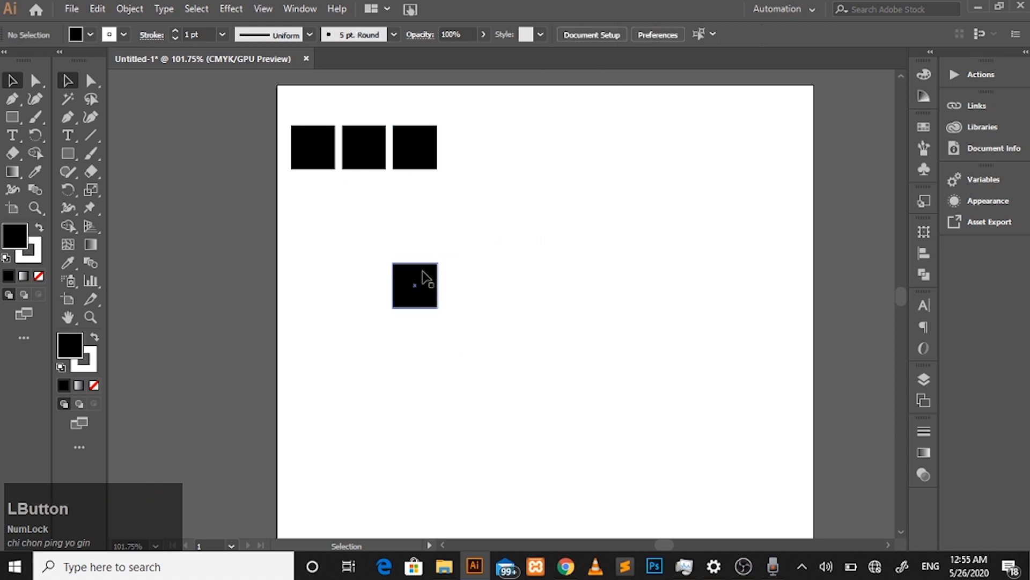
left_click_drag(415, 285, 471, 147)
left_click(470, 217)
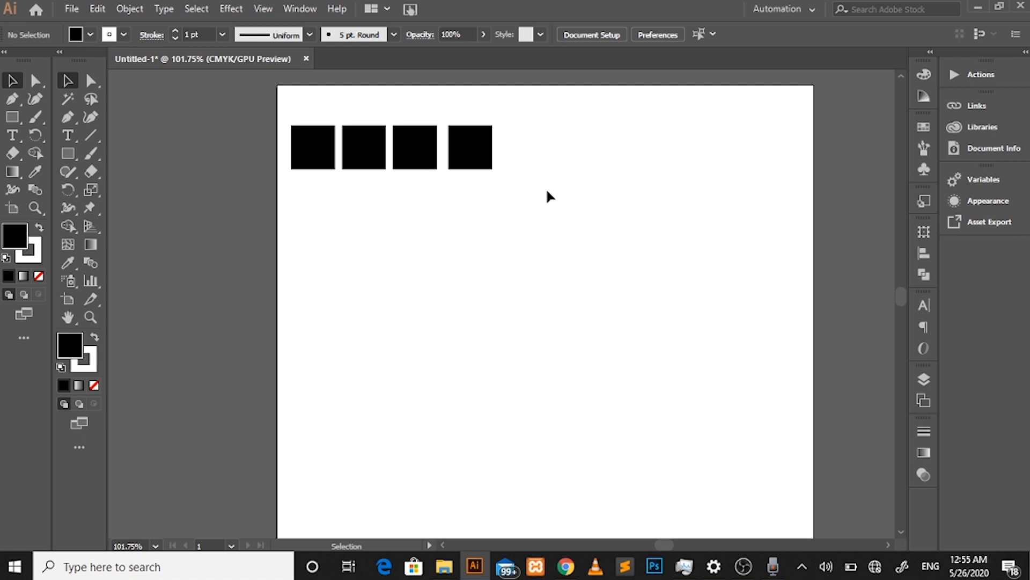
Step: Delete all four squares, and draw a larger square centered at about X 39 px, Y 36 px in the artboard's upper-left corner
left_click_drag(547, 191, 310, 123)
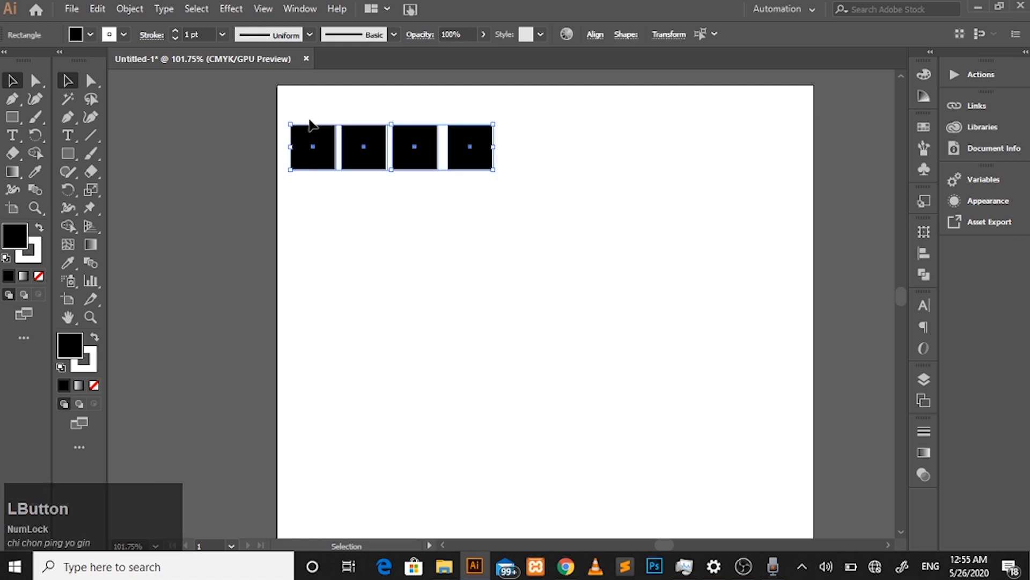
key("Delete")
left_click(12, 119)
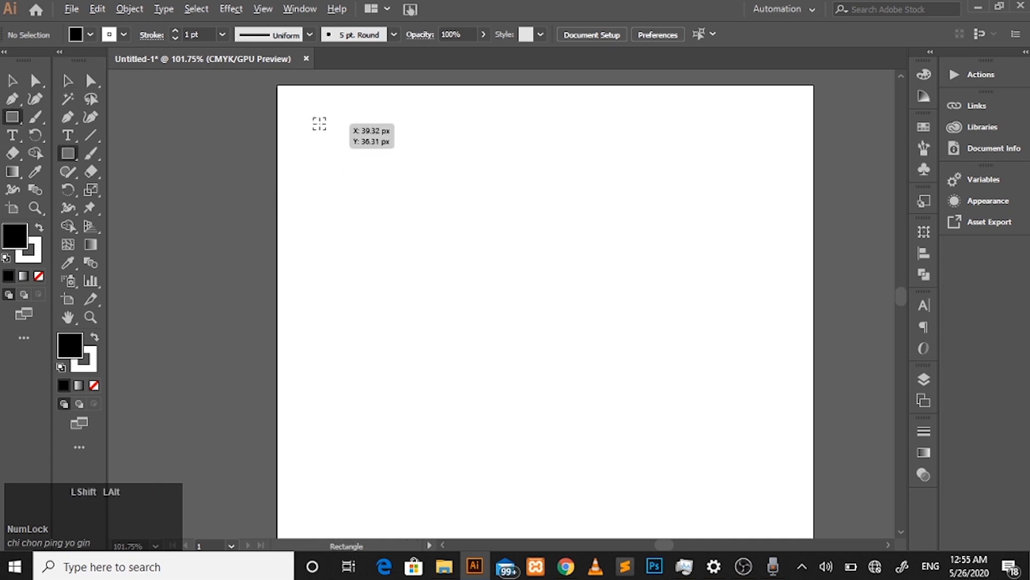
left_click_drag(319, 122, 352, 157)
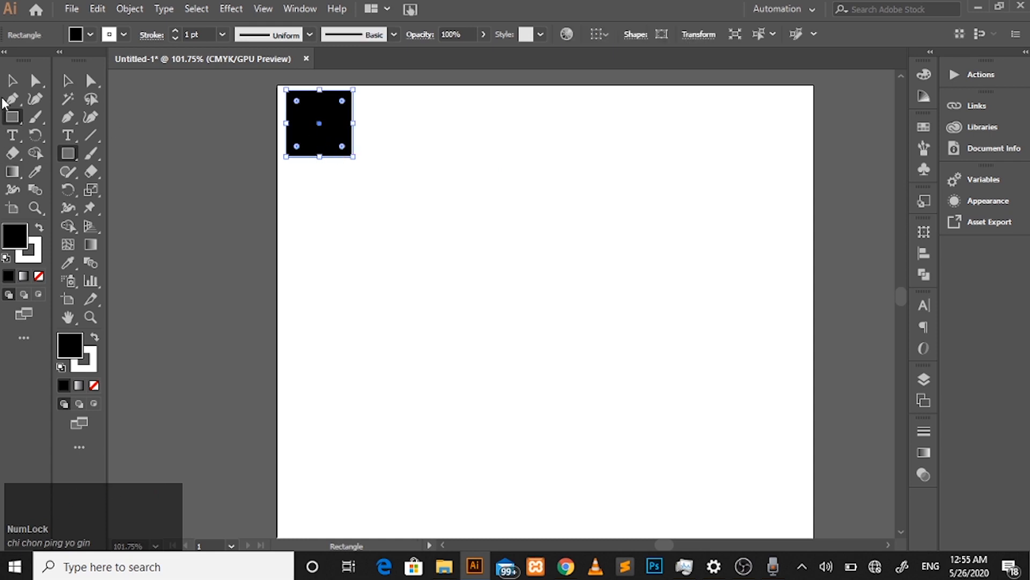
left_click(12, 80)
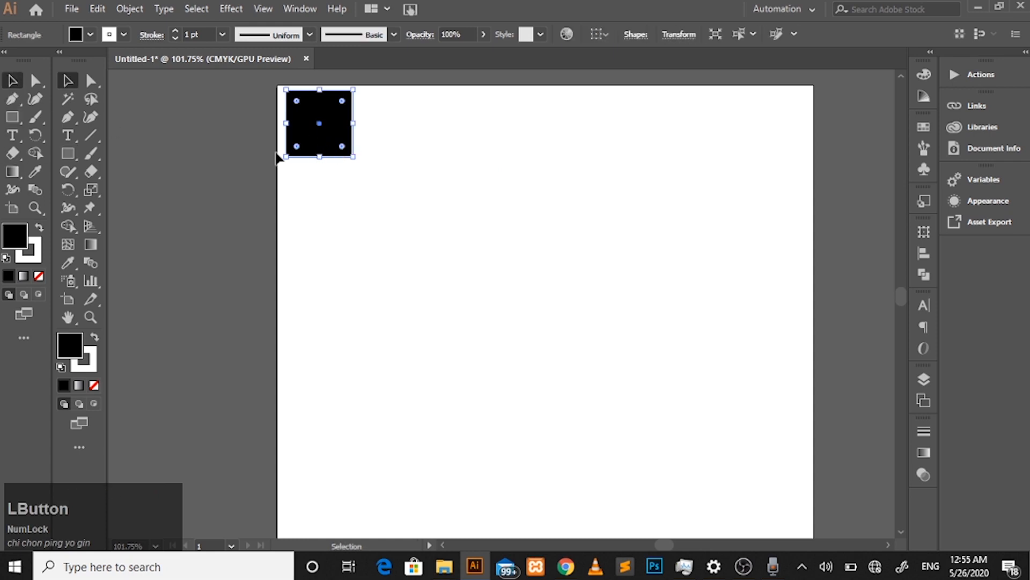
Step: Set the square's fill color to bright pinkish red #FF0049, and deselect it
double_click(18, 244)
left_click_drag(476, 232, 508, 182)
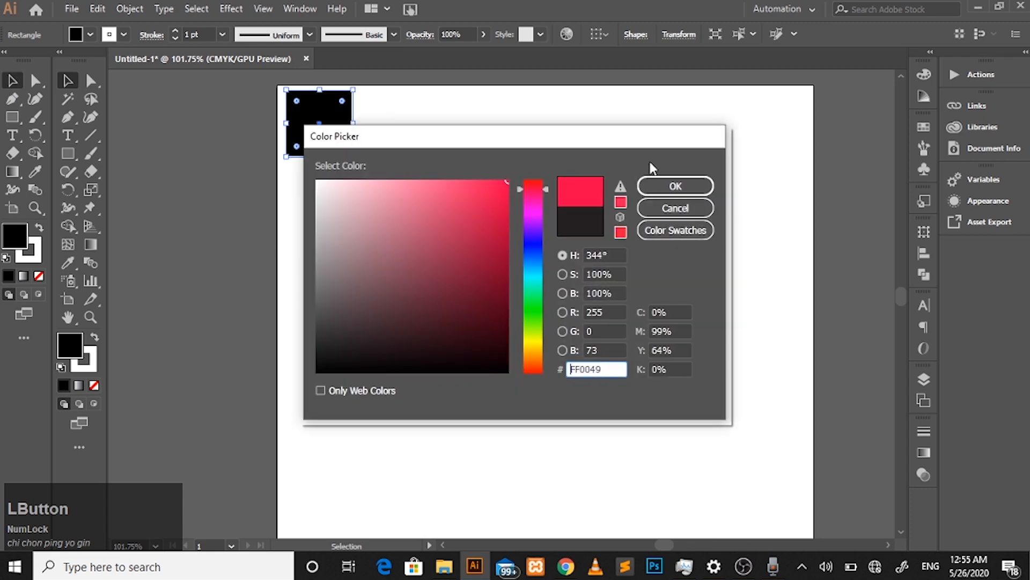
left_click(675, 185)
left_click(674, 182)
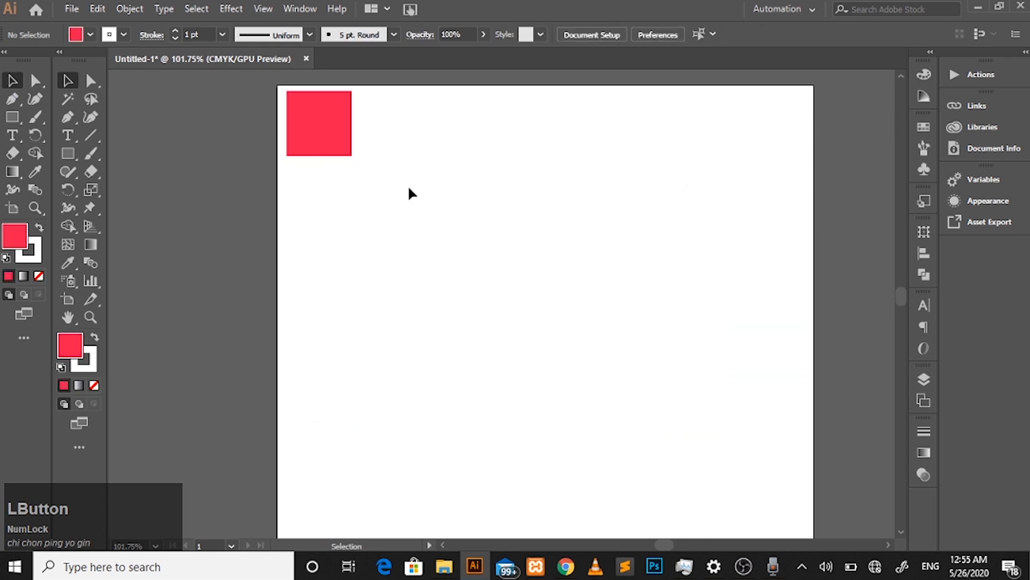
Step: Duplicate the square by a constrained horizontal copying move, leaving a narrow gap between the original and the copy
left_click(317, 120)
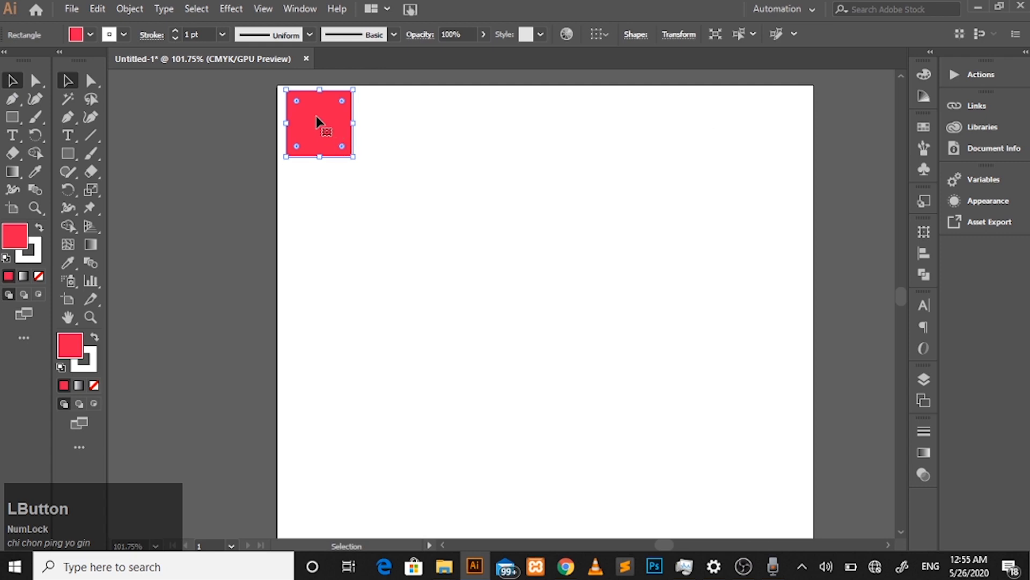
left_click_drag(324, 131, 412, 162)
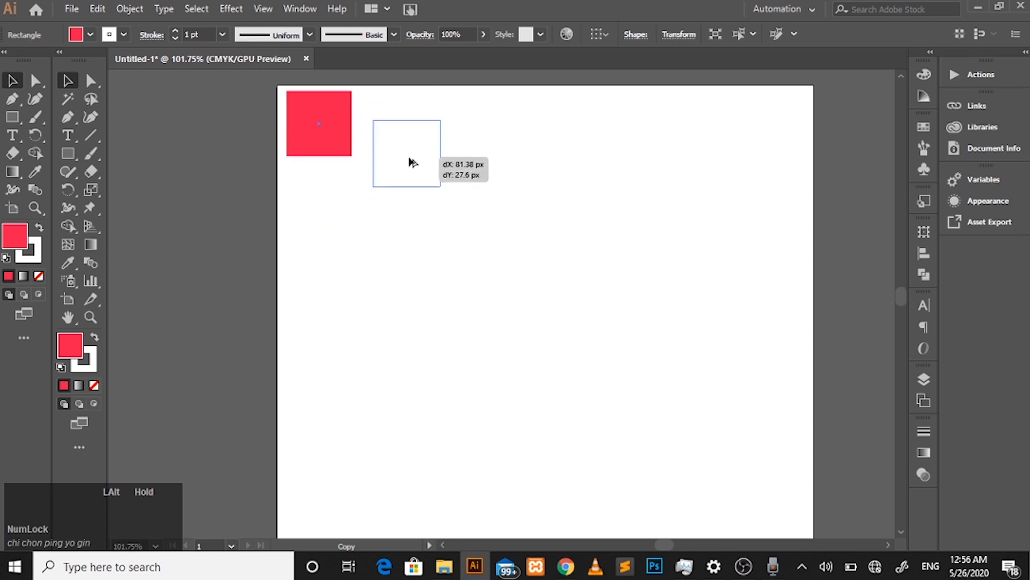
key("shift")
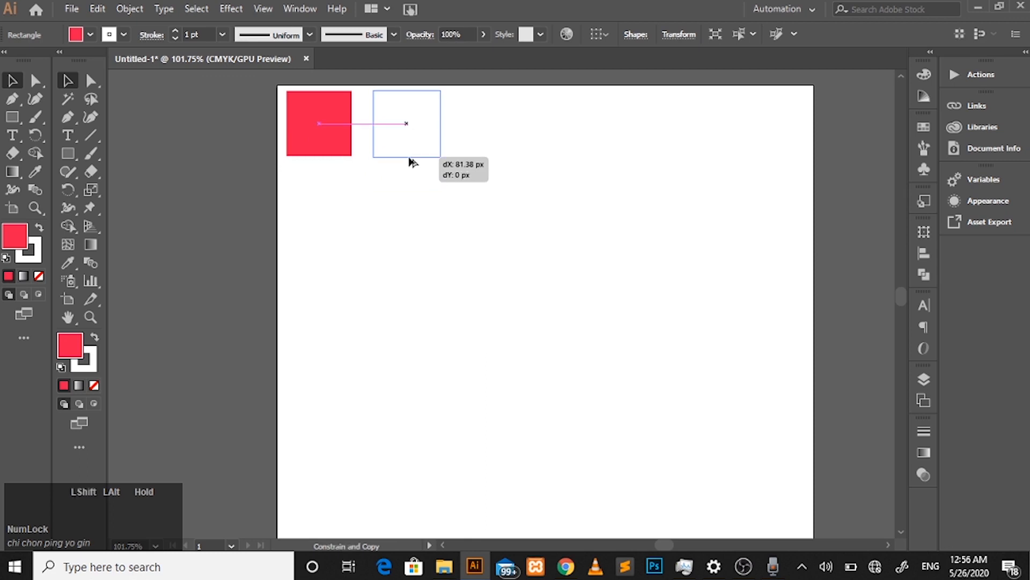
mouse_move(411, 162)
left_mouse_down()
mouse_move(430, 106)
mouse_move(432, 143)
mouse_move(424, 102)
mouse_move(412, 154)
mouse_move(404, 125)
mouse_move(427, 131)
mouse_move(404, 193)
mouse_move(439, 194)
mouse_move(349, 216)
mouse_move(329, 202)
mouse_move(343, 269)
mouse_move(338, 241)
mouse_move(247, 152)
mouse_move(258, 152)
mouse_move(225, 147)
mouse_move(228, 225)
mouse_move(223, 214)
mouse_move(341, 219)
mouse_move(334, 263)
mouse_move(331, 211)
mouse_move(432, 210)
mouse_move(425, 135)
mouse_move(441, 135)
mouse_move(402, 138)
mouse_move(428, 143)
mouse_move(397, 155)
mouse_move(441, 157)
mouse_move(396, 155)
left_mouse_up()
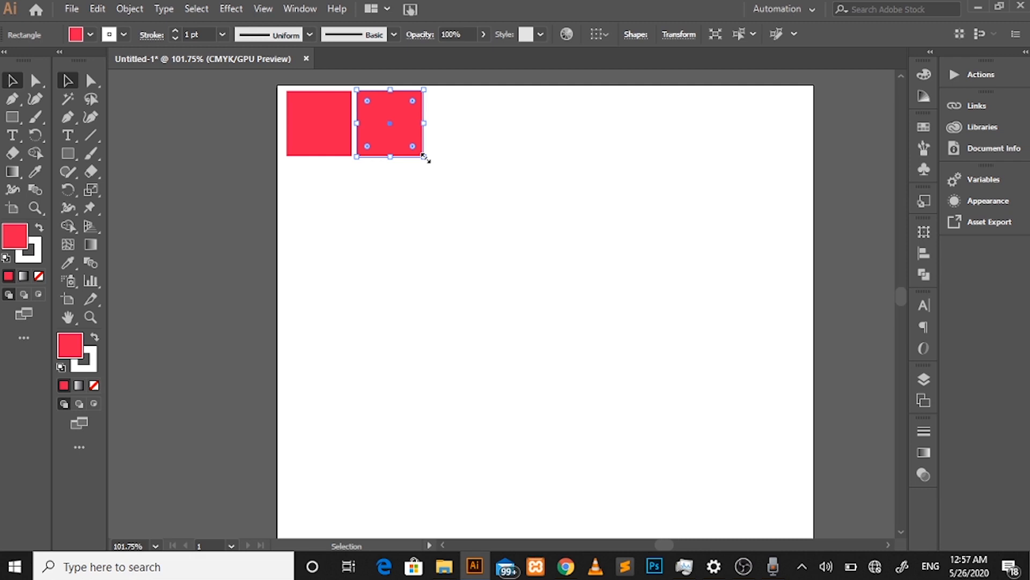
Step: Repeat the copying transformation until the row holds seven evenly spaced squares within the artboard, and clear the selection
key("ctrl")
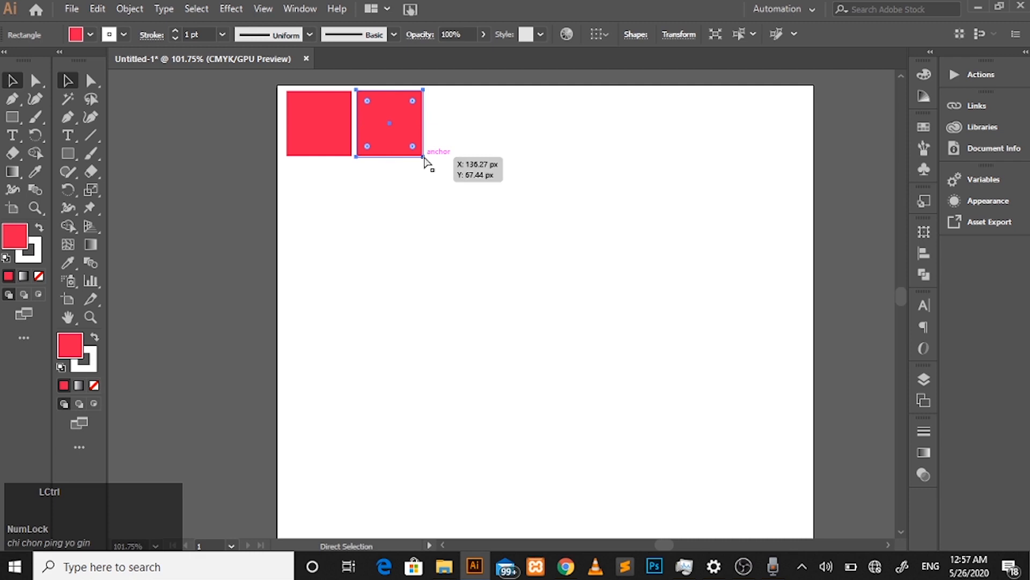
key("ctrl+d")
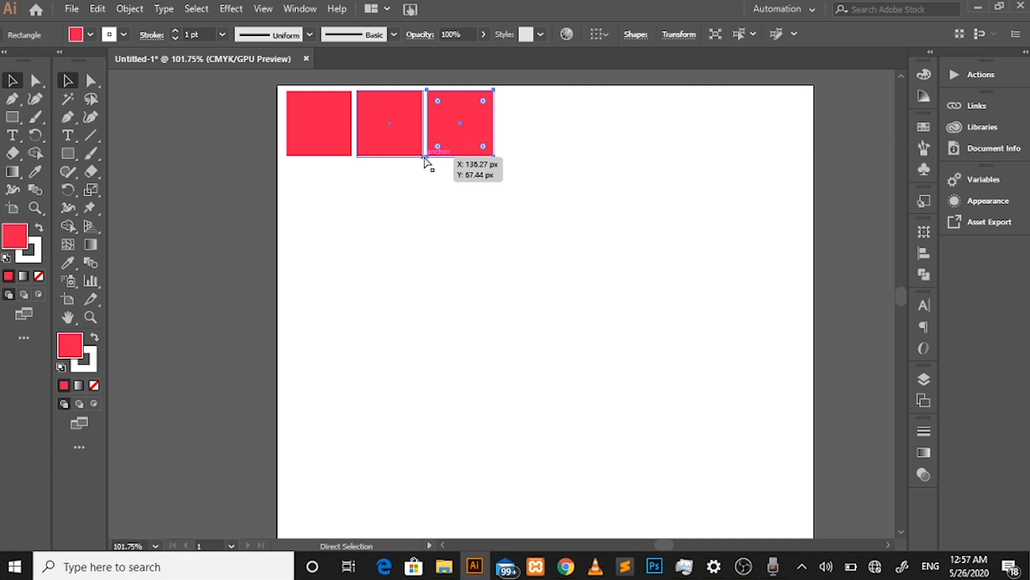
key("ctrl+d")
key("ctrl+d")
key("ctrl+d")
key("ctrl+d")
key("ctrl+d")
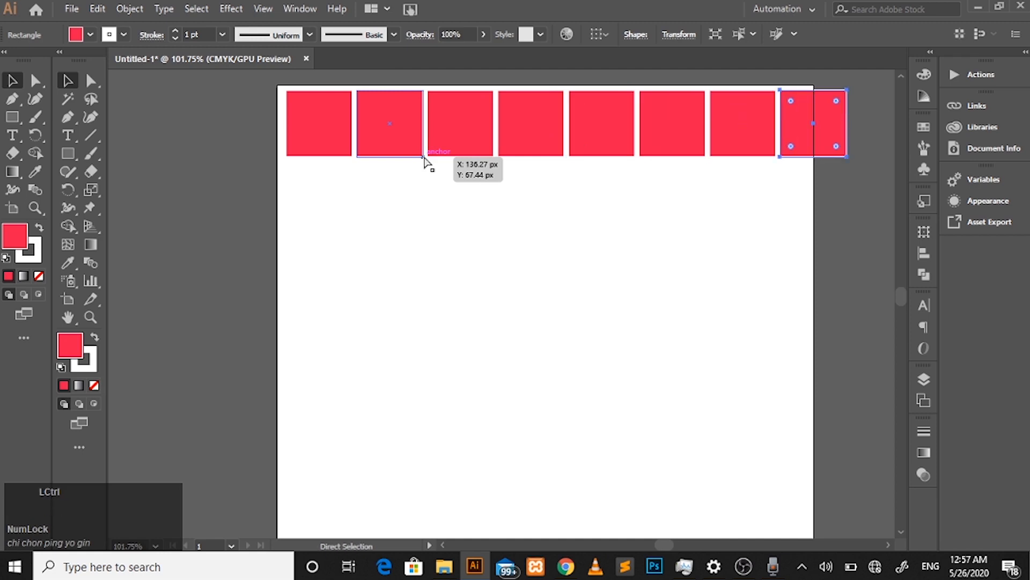
key("ctrl+z")
left_click(459, 196)
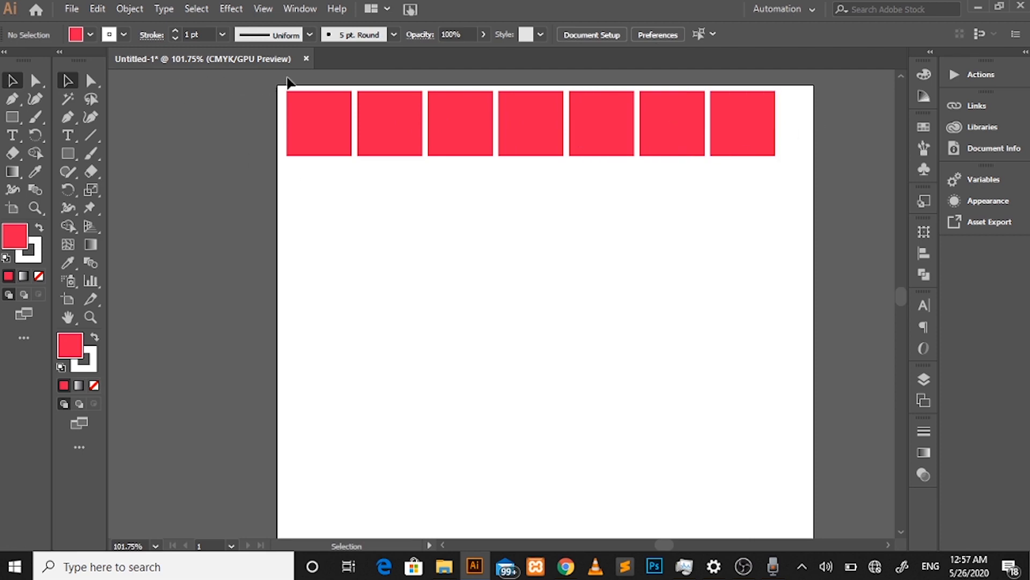
Step: Select all seven squares and duplicate the row straight down, with a gap matching the spacing between the squares
left_click_drag(280, 86, 668, 112)
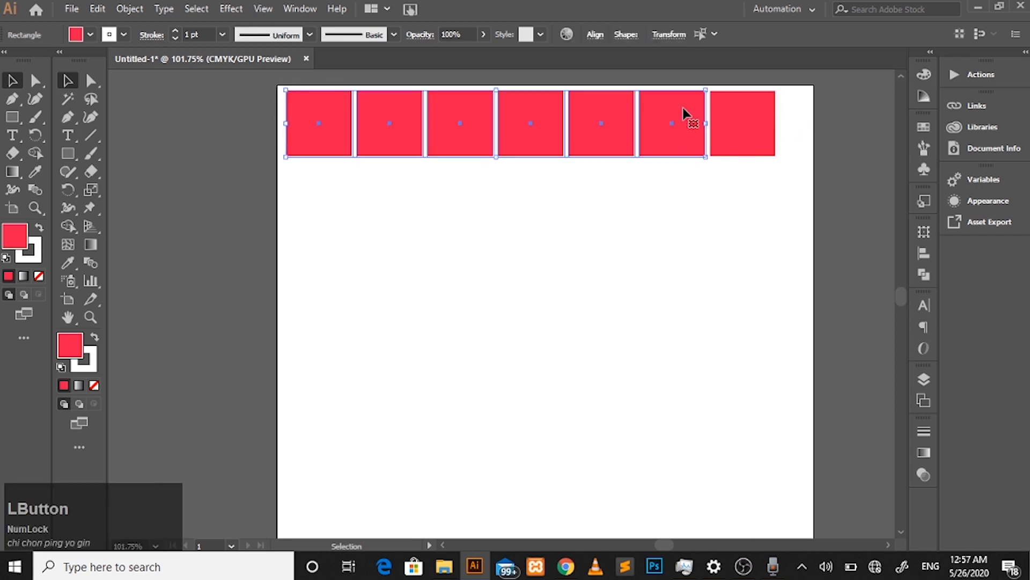
left_click_drag(277, 83, 633, 176)
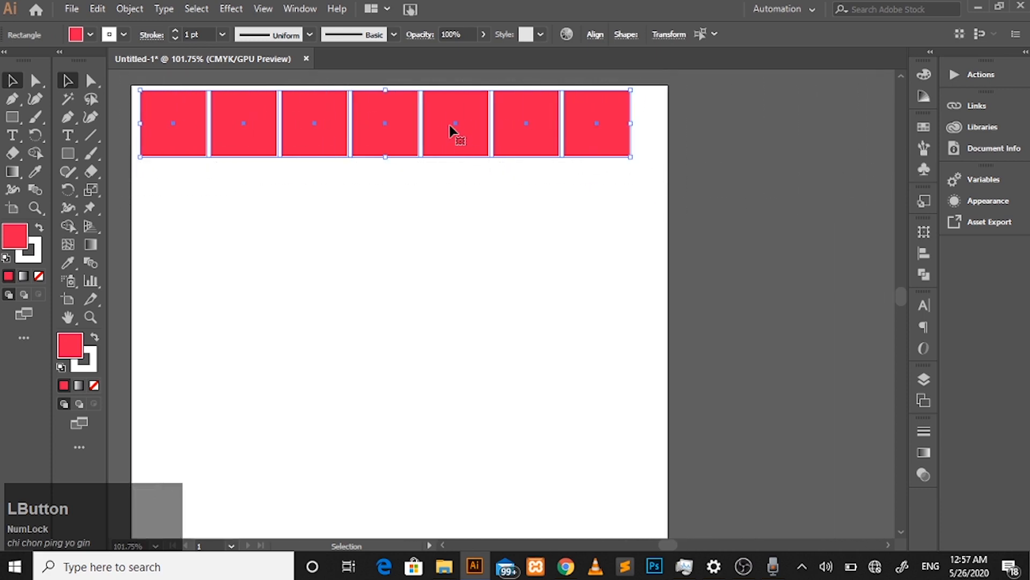
left_click_drag(449, 129, 454, 198)
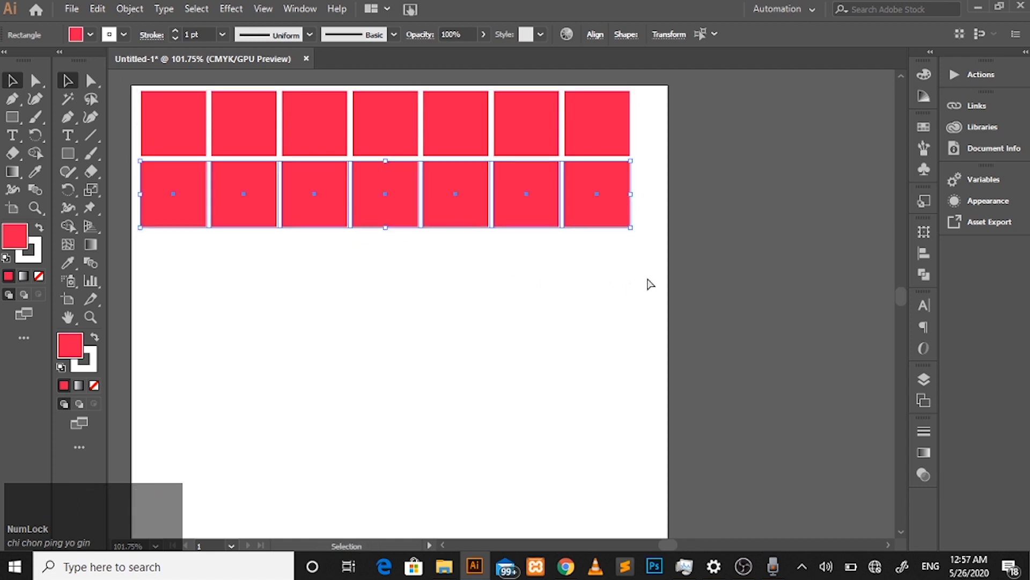
Step: Repeat the row duplication four times to build a grid of six rows by seven columns, and deselect it
key("ctrl")
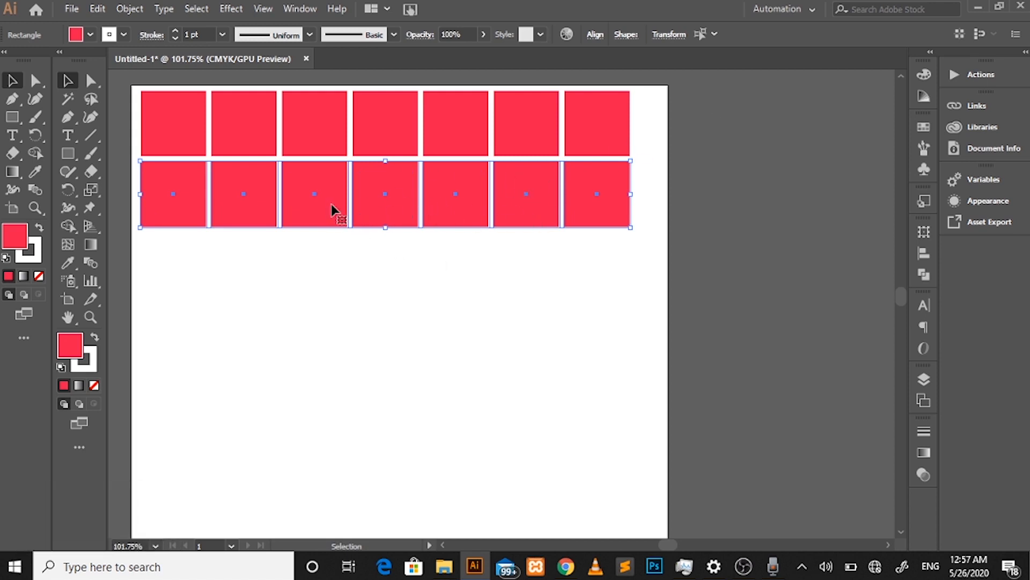
key("ctrl+d")
key("ctrl+d")
key("ctrl+d")
key("ctrl+d")
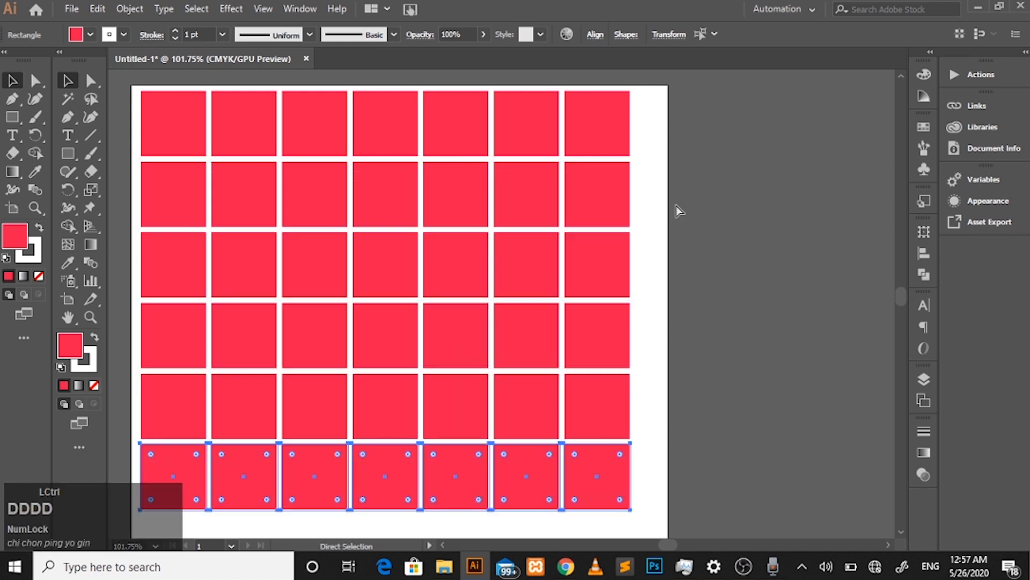
left_click(672, 265)
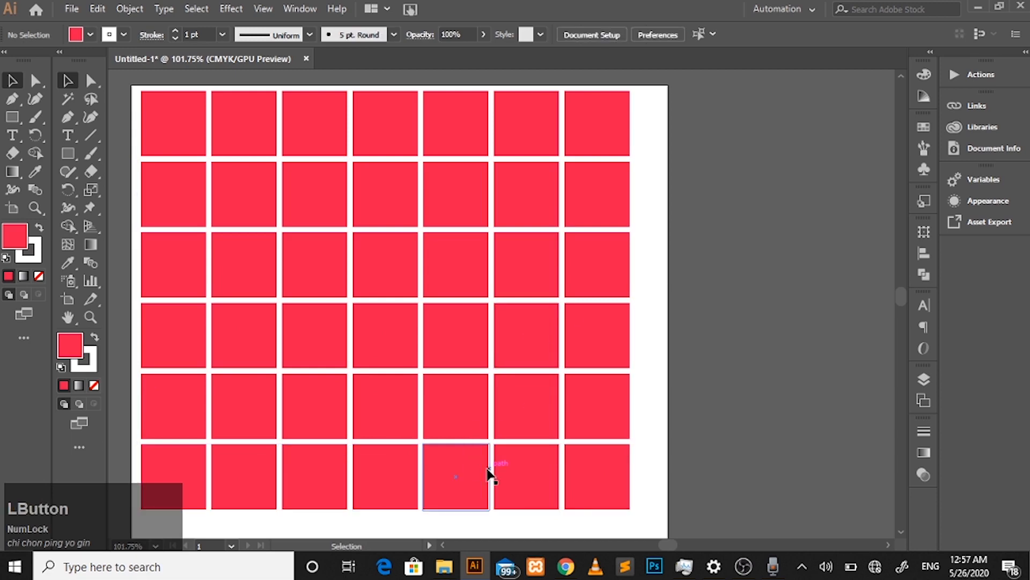
Step: Select the entire grid of squares and delete it, leaving the artboard empty
key("z")
left_click_drag(506, 470, 405, 385)
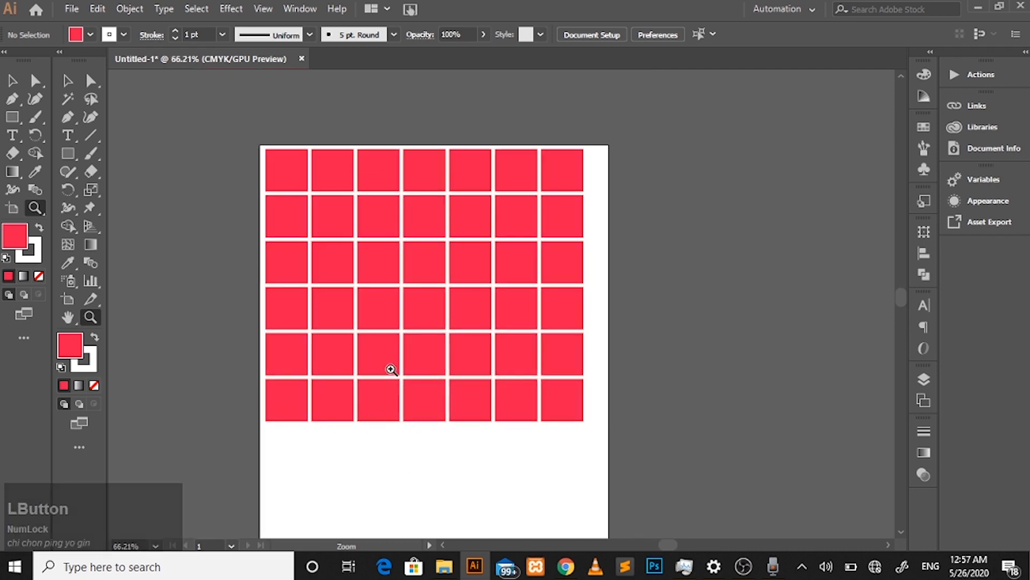
key("v")
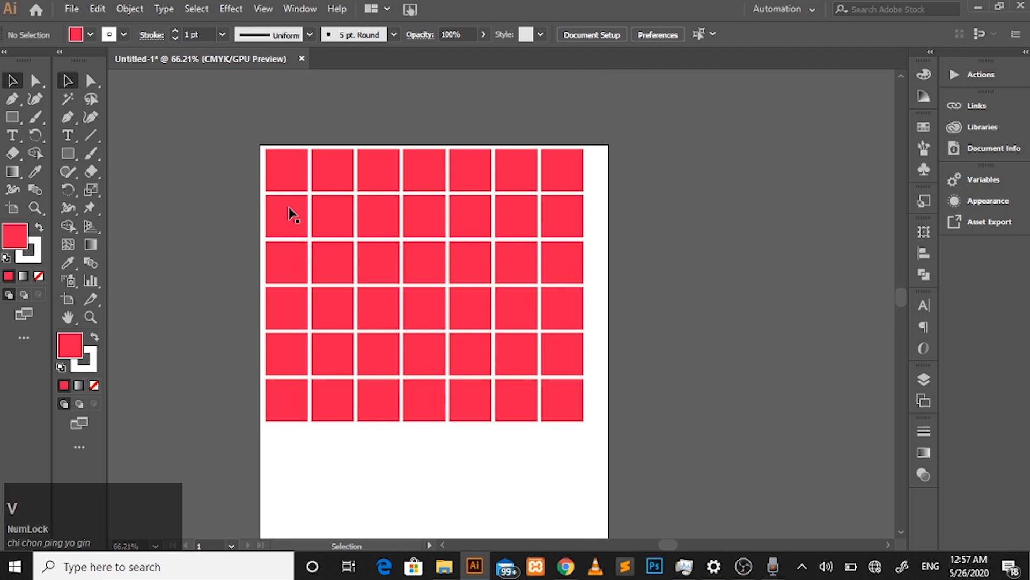
left_click_drag(242, 140, 282, 162)
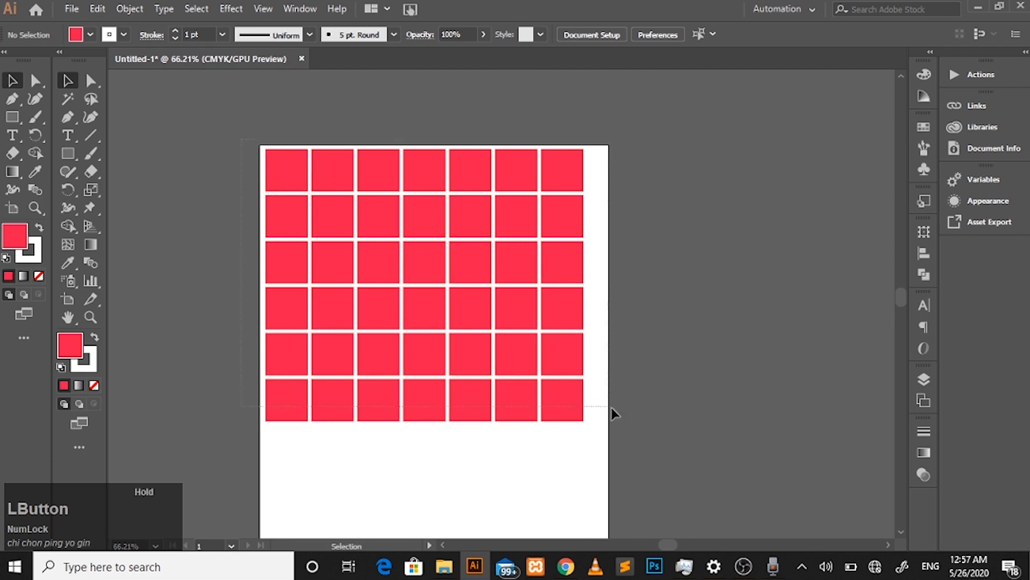
left_click_drag(612, 408, 610, 439)
key("Delete")
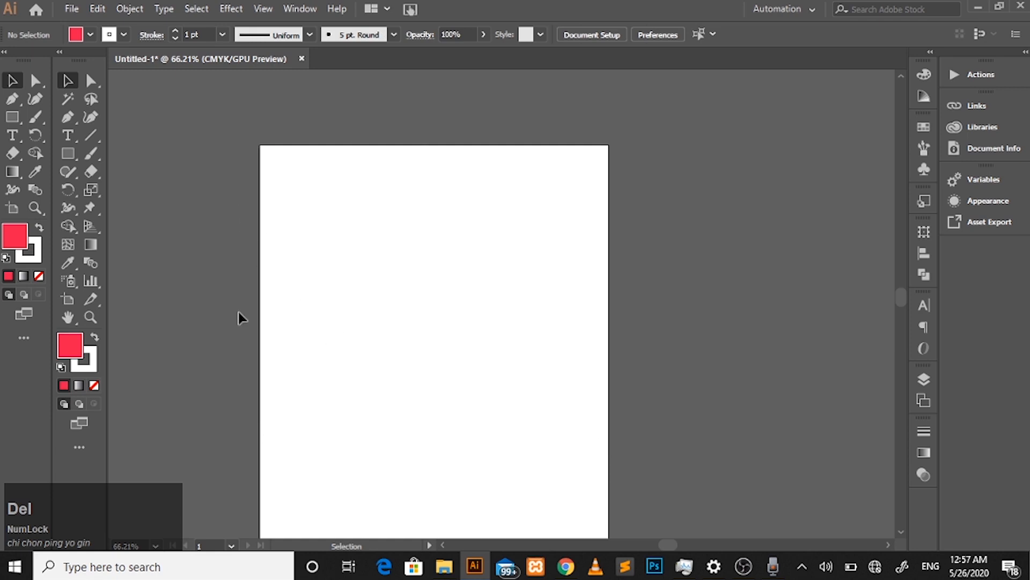
Step: Try a freehand selection with the Lasso tool on the empty artboard, and return to the Selection tool
left_click(33, 90)
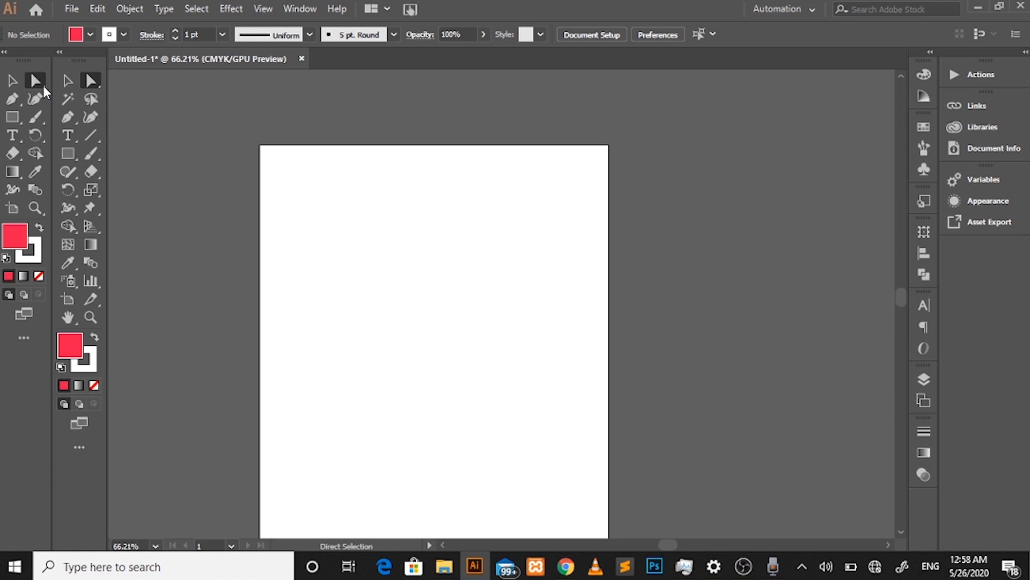
right_click(36, 81)
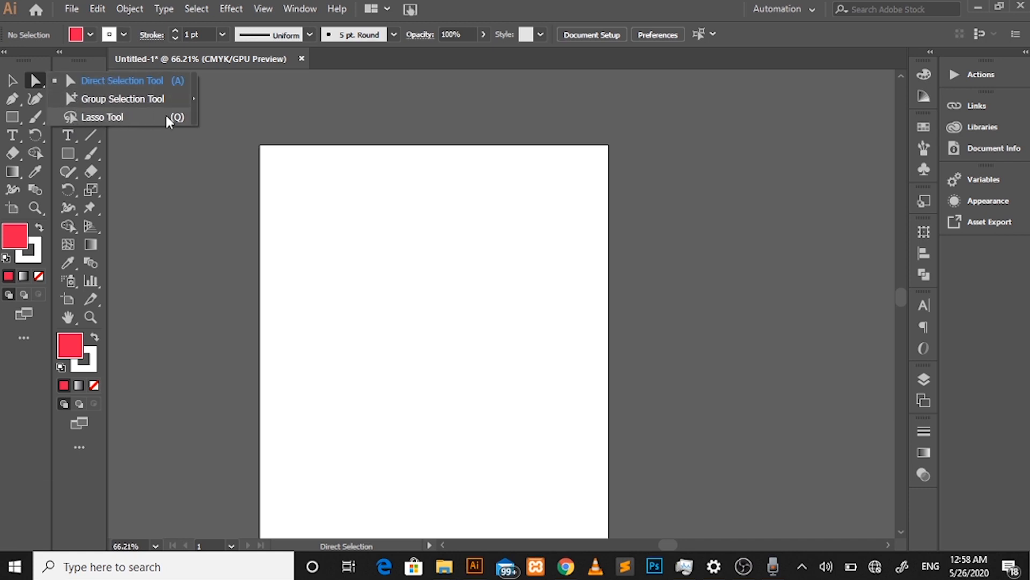
left_click(98, 118)
mouse_move(335, 261)
left_mouse_down()
mouse_move(356, 243)
mouse_move(414, 234)
mouse_move(465, 205)
mouse_move(466, 246)
mouse_move(423, 264)
mouse_move(443, 289)
mouse_move(435, 302)
mouse_move(403, 313)
mouse_move(390, 277)
mouse_move(357, 304)
mouse_move(343, 300)
mouse_move(365, 268)
mouse_move(325, 280)
mouse_move(336, 257)
mouse_move(342, 263)
mouse_move(332, 219)
mouse_move(417, 190)
left_mouse_up()
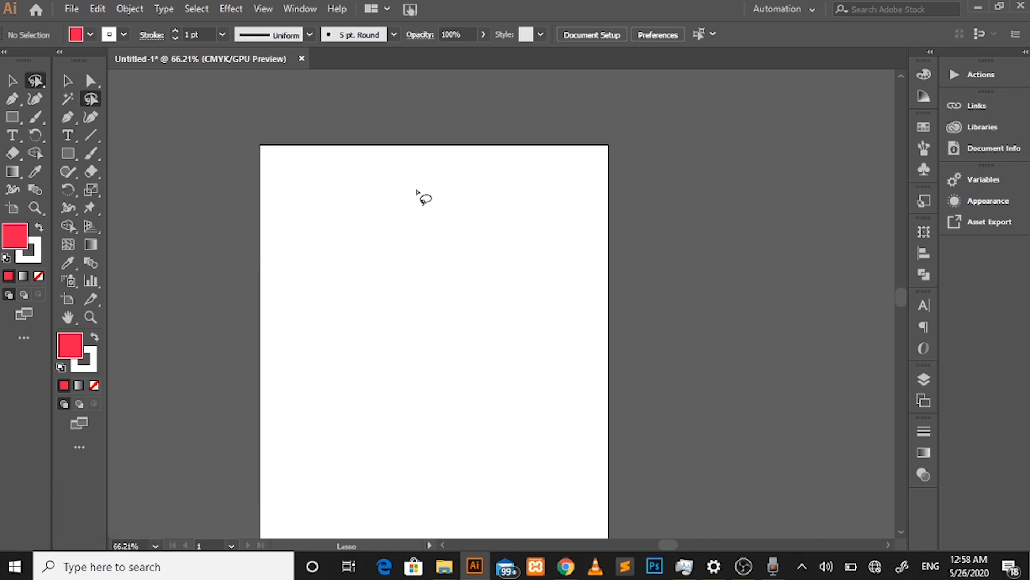
left_click(14, 82)
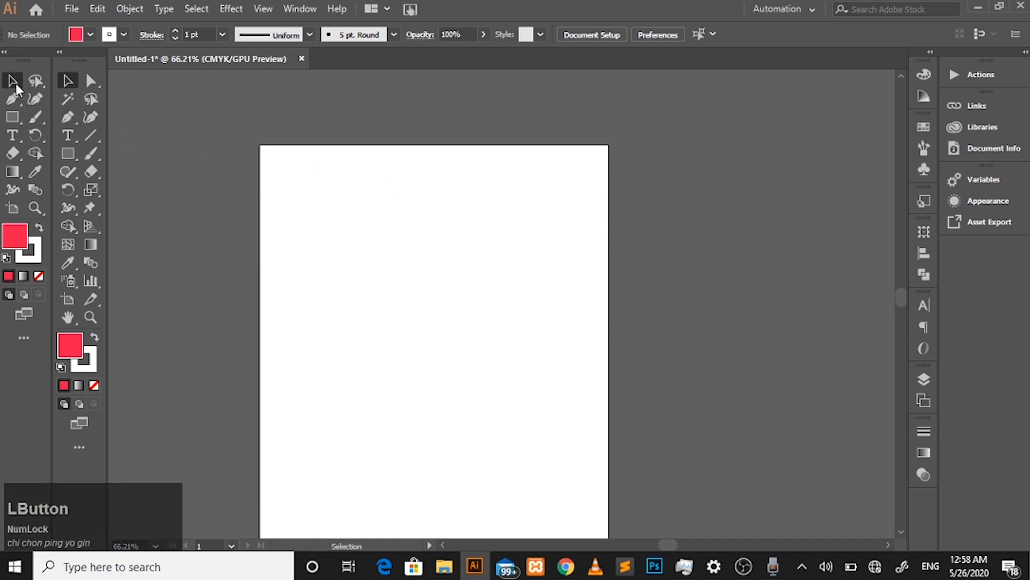
Step: Create a 100 x 100 px circle in the upper middle of the artboard with the Ellipse tool
right_click(13, 117)
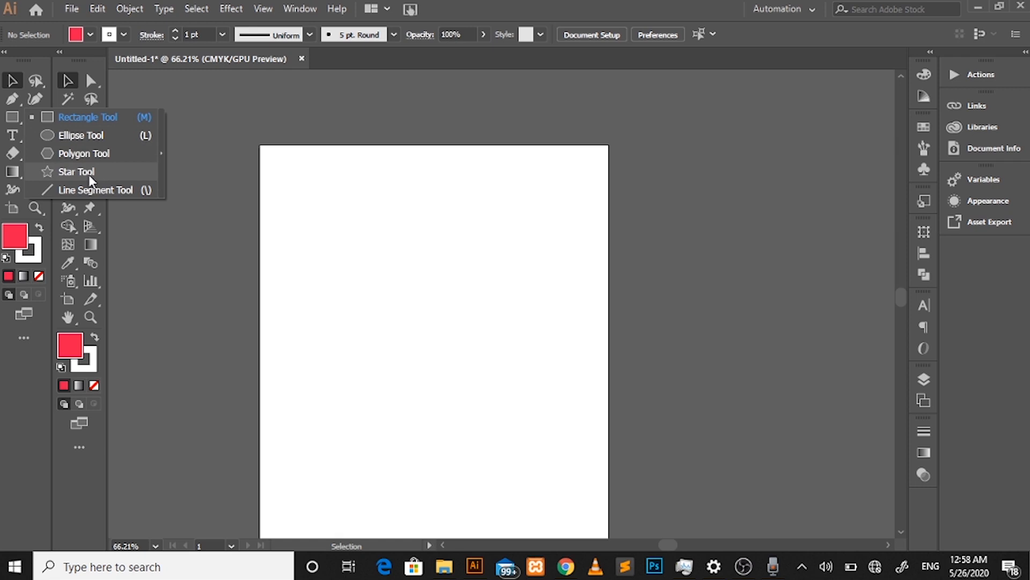
left_click(63, 134)
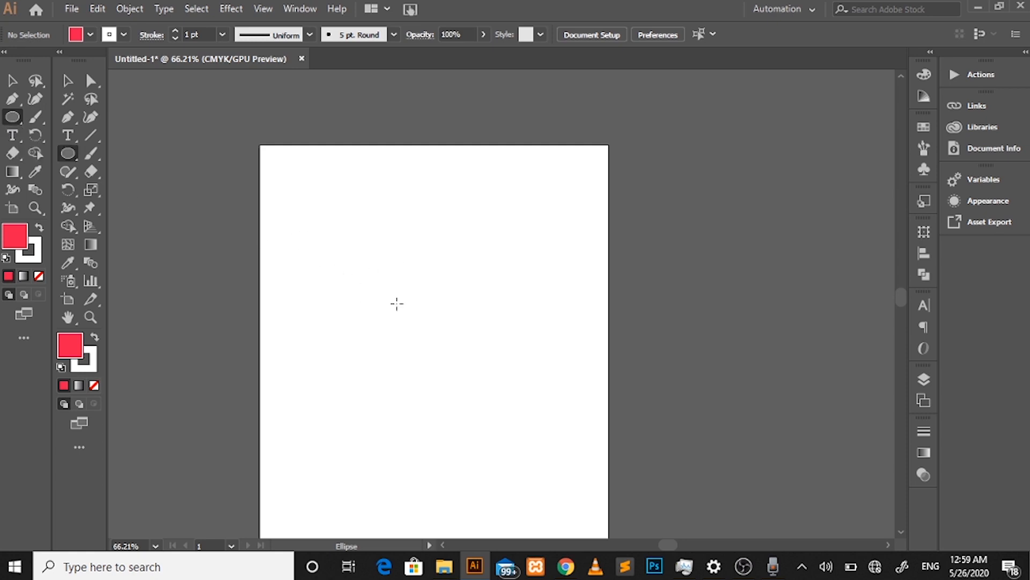
scroll(425, 301, "down", 2)
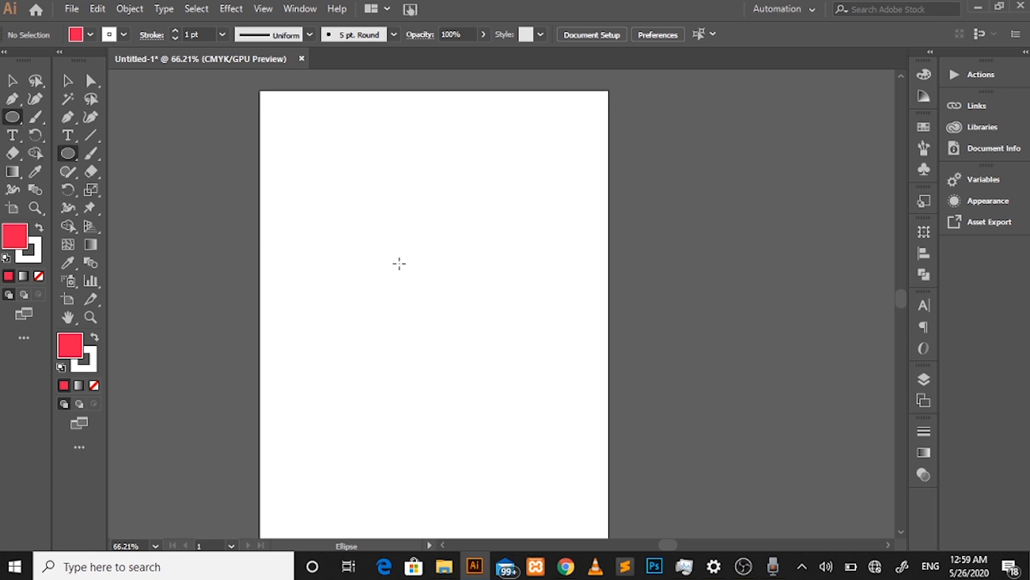
left_click(404, 215)
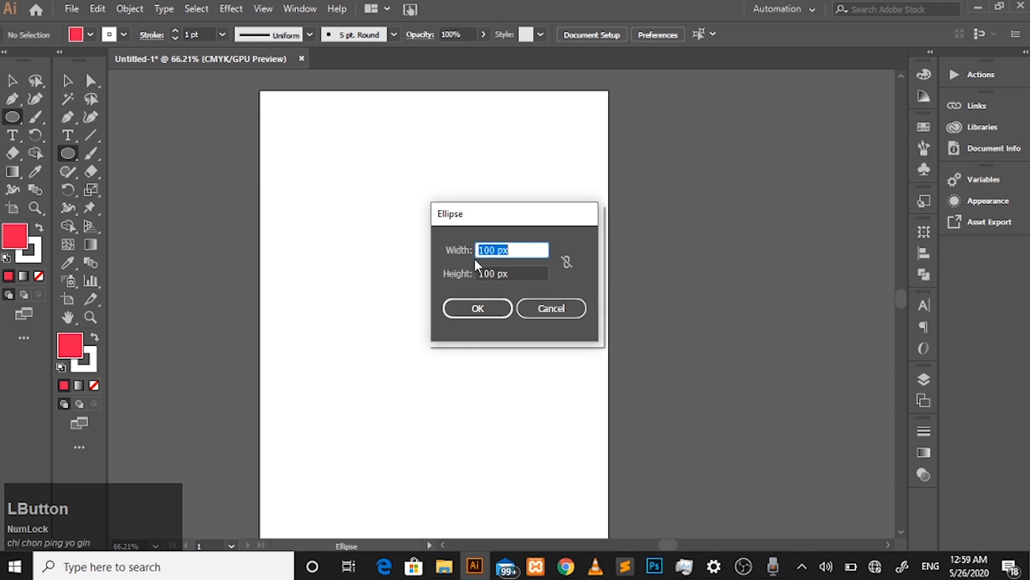
left_click(473, 307)
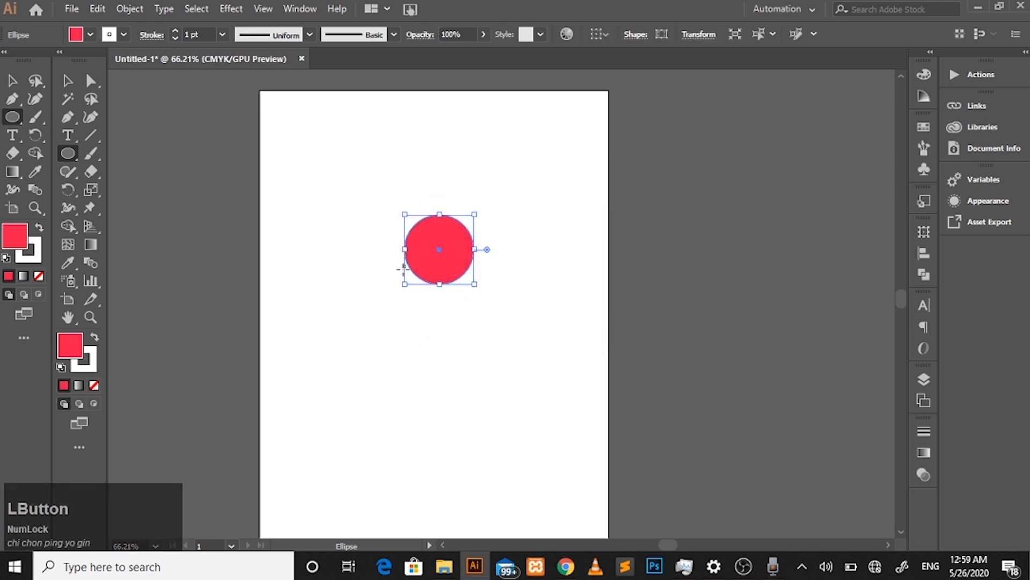
Step: Enlarge the circle proportionally from its center to about three times its size, and move it toward the artboard's upper-left corner
left_click(13, 80)
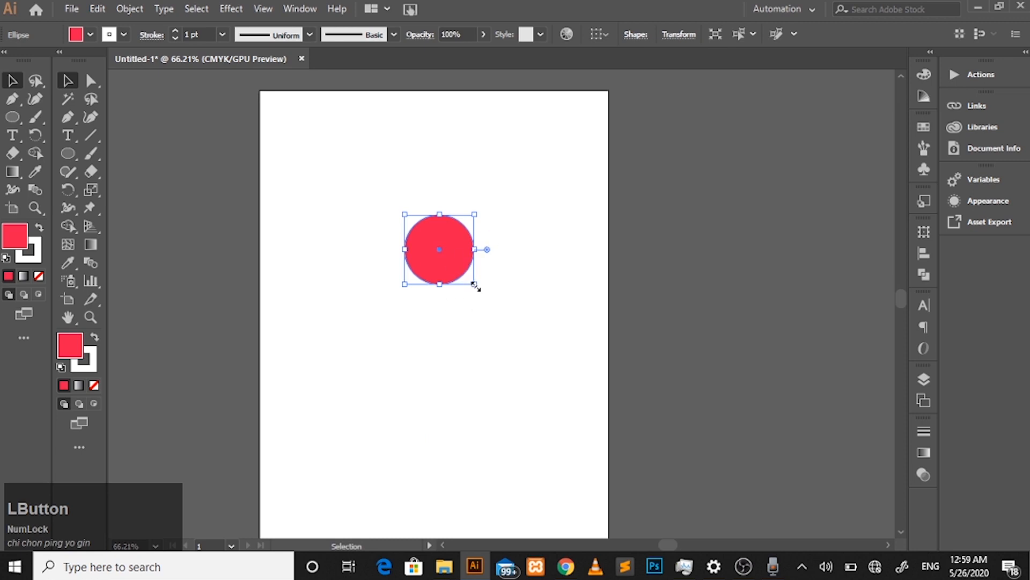
left_click_drag(476, 286, 548, 411)
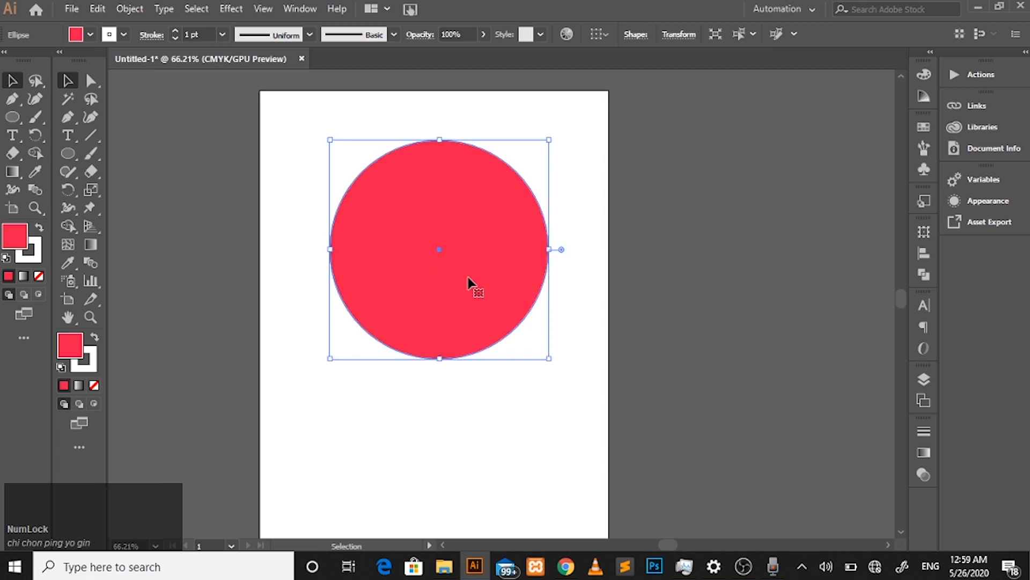
left_click_drag(468, 277, 412, 264)
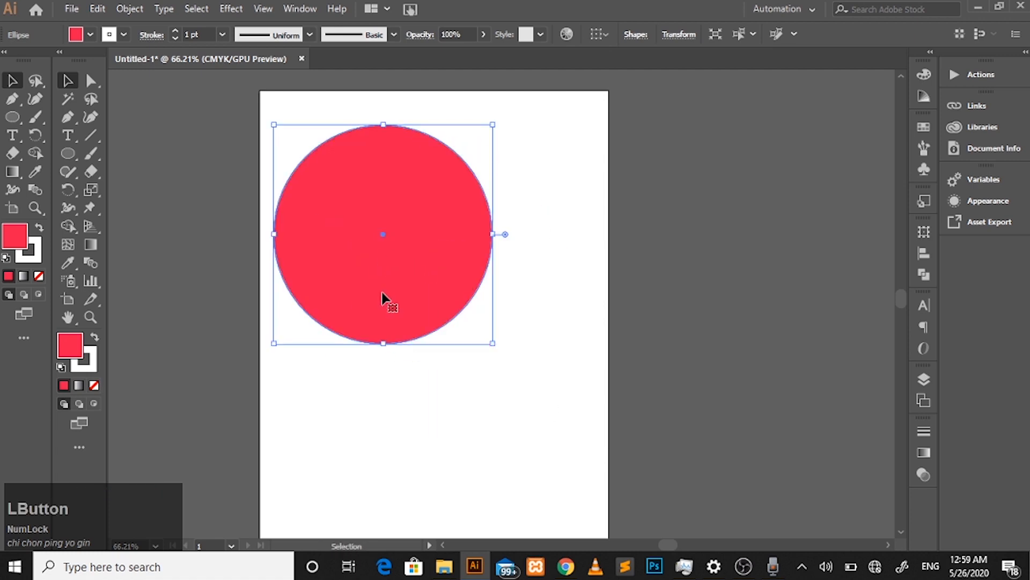
Step: Draw a small, narrow vertical ellipse below the large circle, and move it against the artboard's left edge
left_click(13, 117)
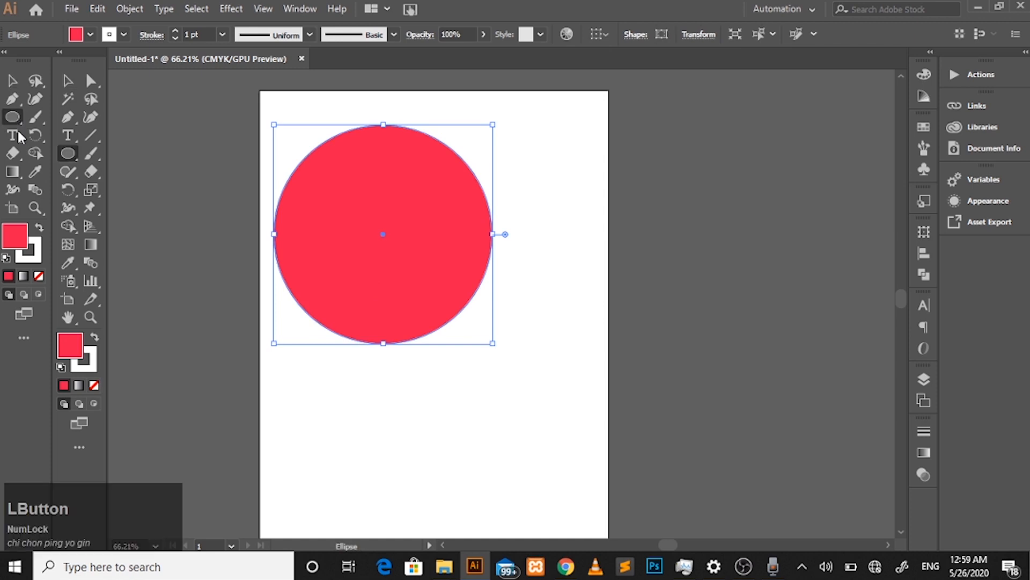
mouse_move(313, 388)
left_mouse_down()
mouse_move(359, 492)
mouse_move(294, 454)
mouse_move(338, 402)
mouse_move(347, 436)
mouse_move(328, 439)
left_mouse_up()
left_click(13, 81)
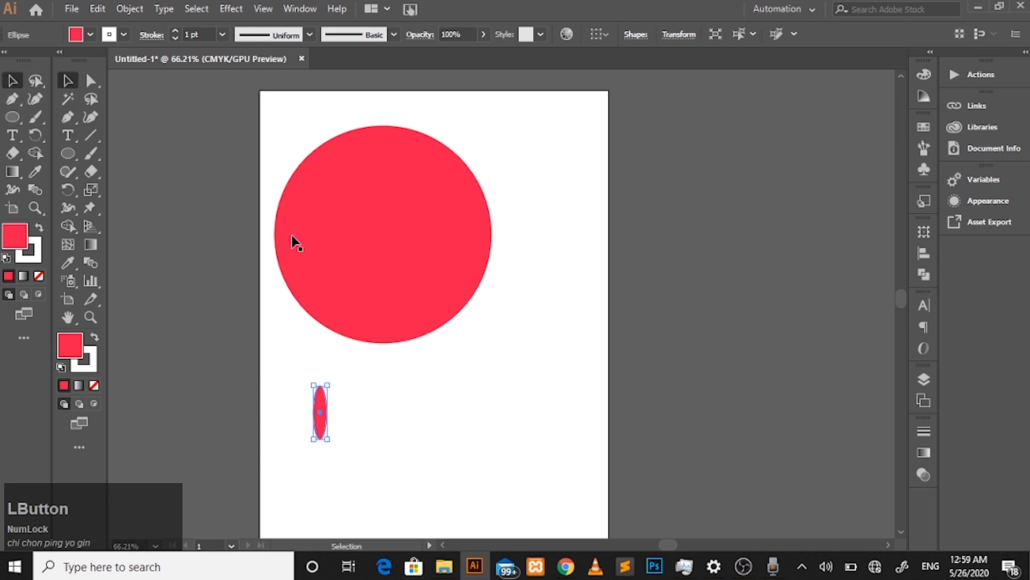
left_click(381, 440)
left_click_drag(321, 413, 262, 352)
Step: Shrink the large circle proportionally from its center to about a quarter of its size, and place it in the artboard's upper-left corner
left_click_drag(375, 313, 352, 276)
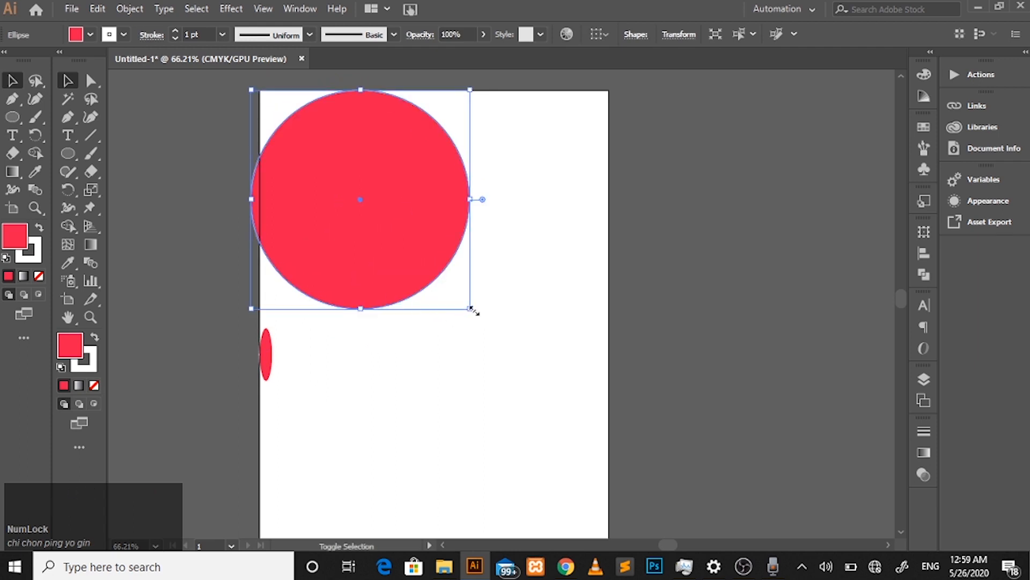
left_click_drag(469, 310, 389, 227)
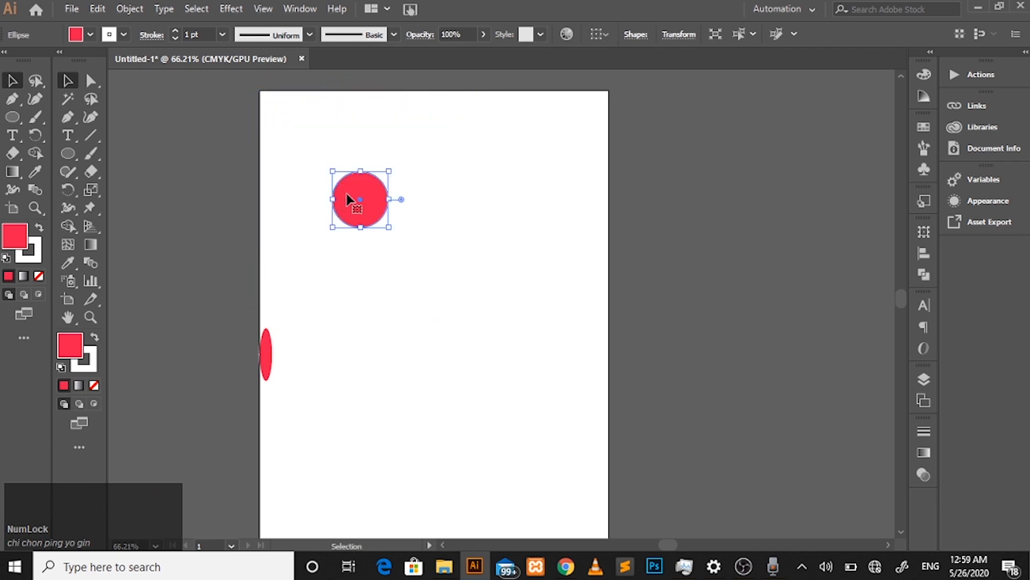
left_click_drag(346, 200, 296, 139)
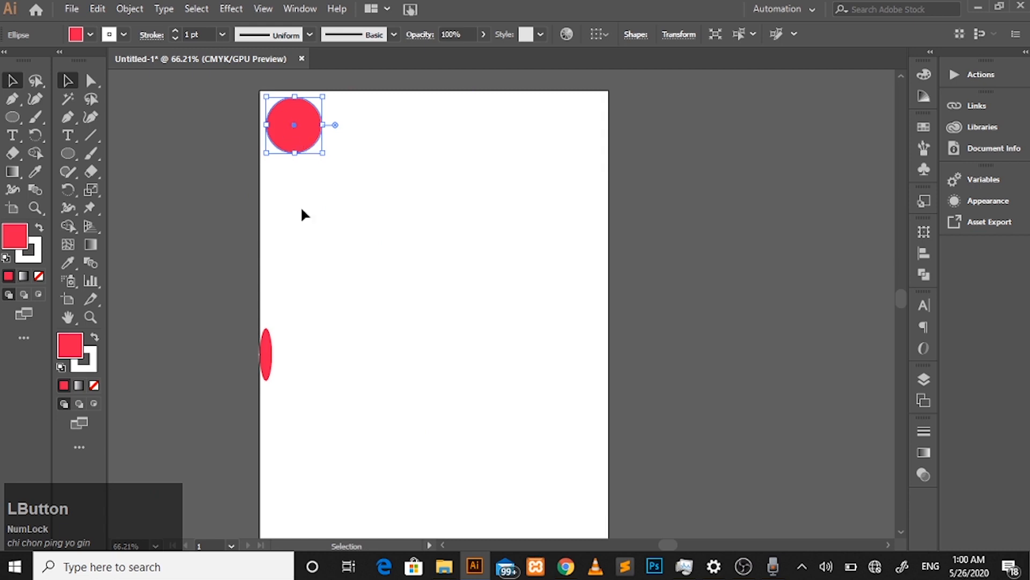
Step: Delete the narrow ellipse, and place a copy of the circle directly beside it, about 80 px to the right
left_click(267, 352)
key("Delete")
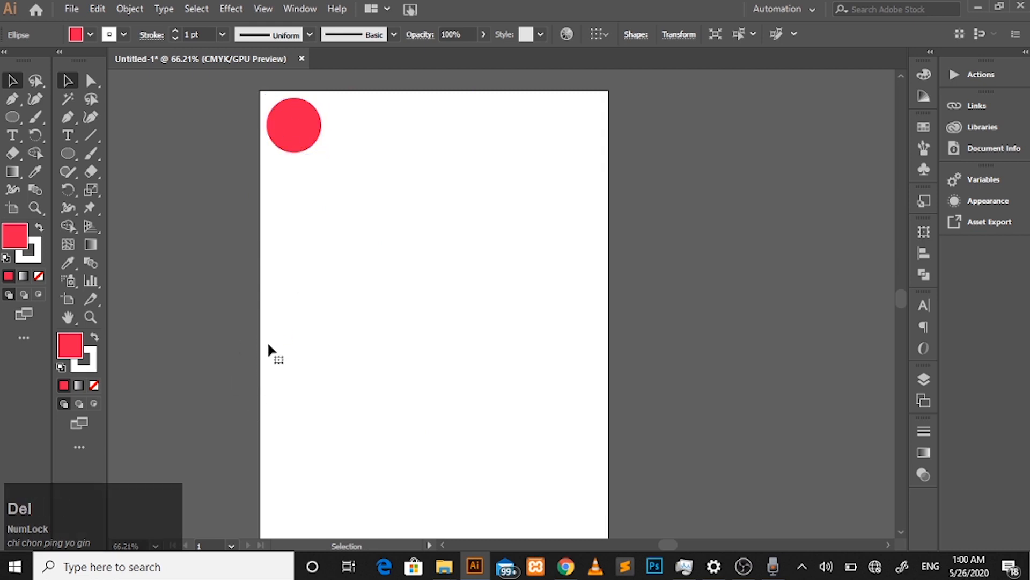
left_click(312, 129)
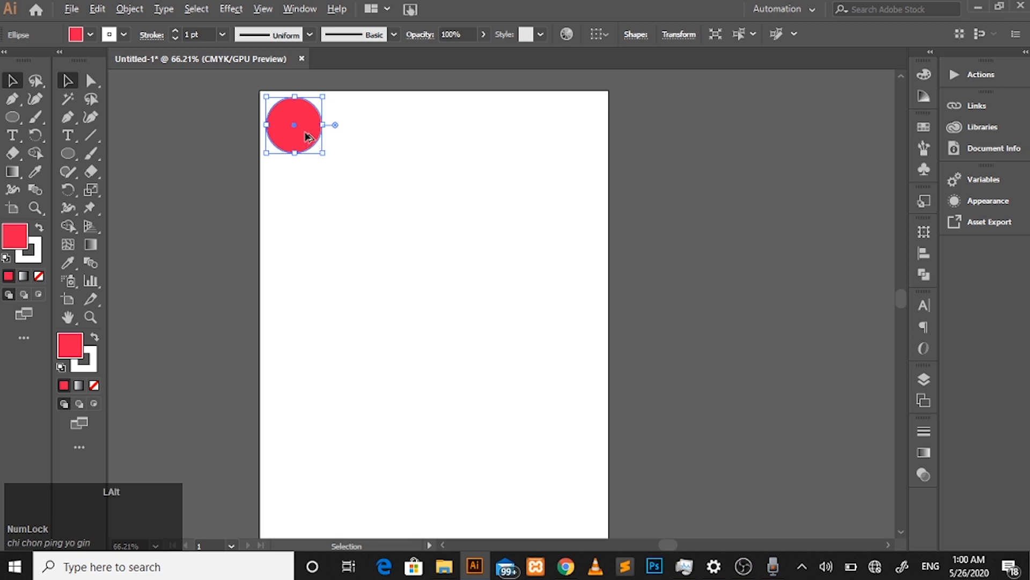
left_click_drag(306, 137, 361, 145)
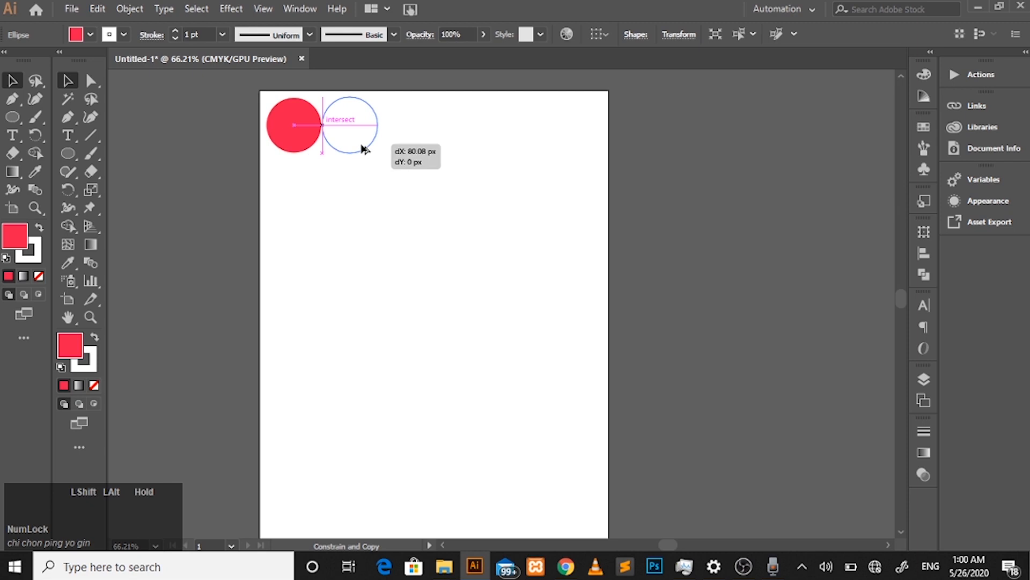
left_click_drag(363, 148, 363, 149)
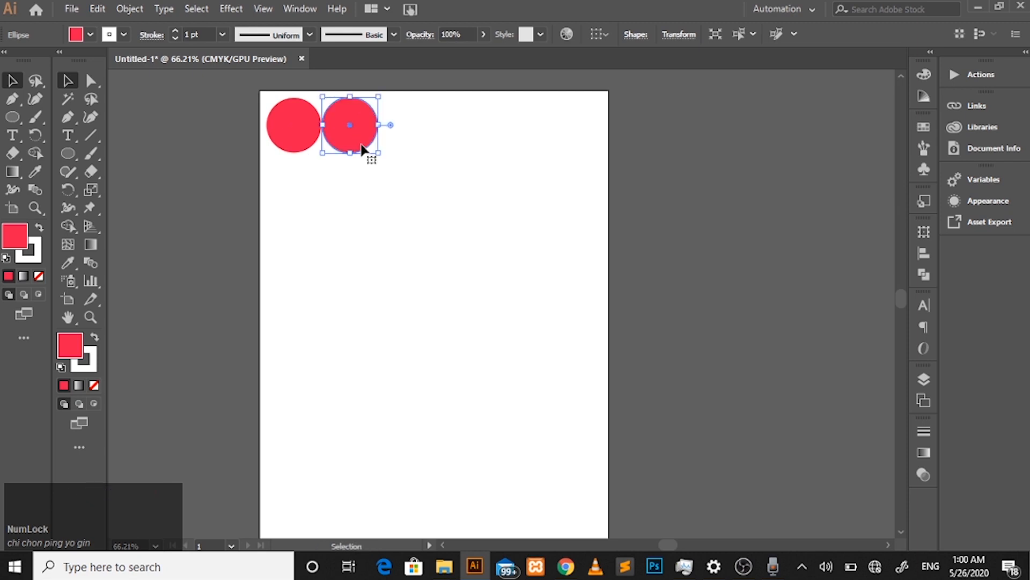
left_click(336, 172)
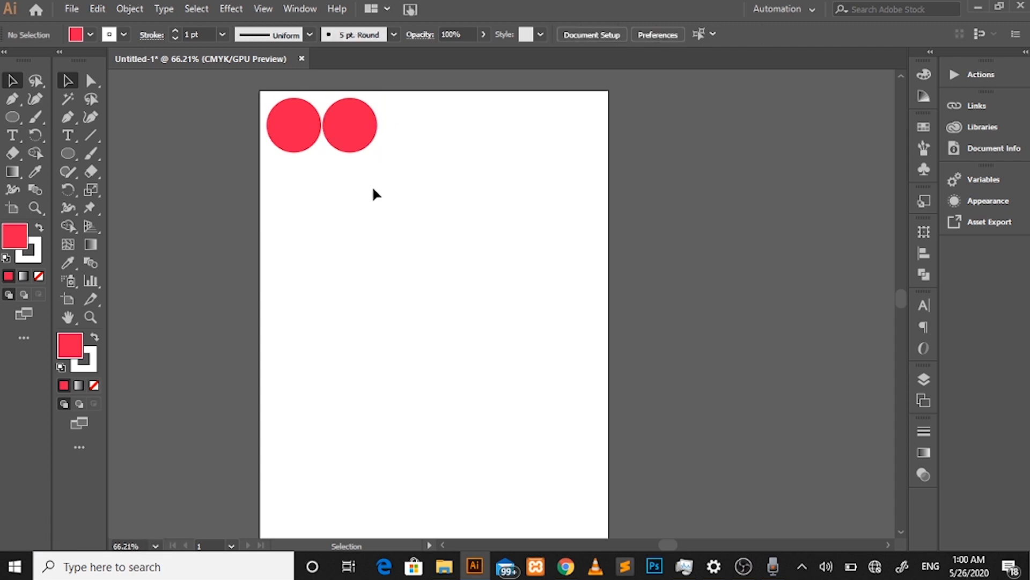
Step: Repeat the circle duplication four times to form a row of six circles across the artboard's top
left_click(347, 136)
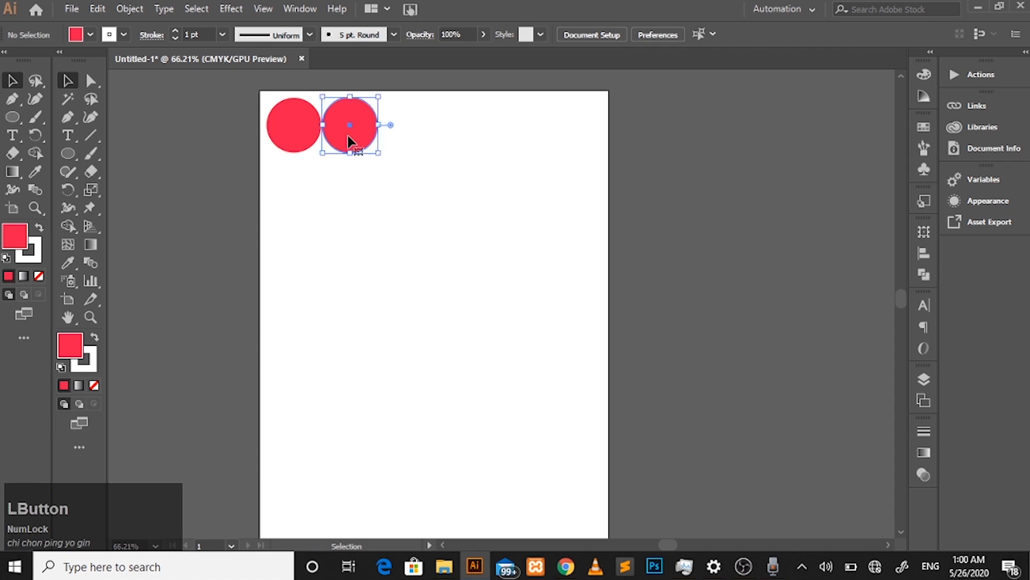
key("ctrl+d")
key("ctrl+d")
key("ctrl+d")
key("ctrl+d")
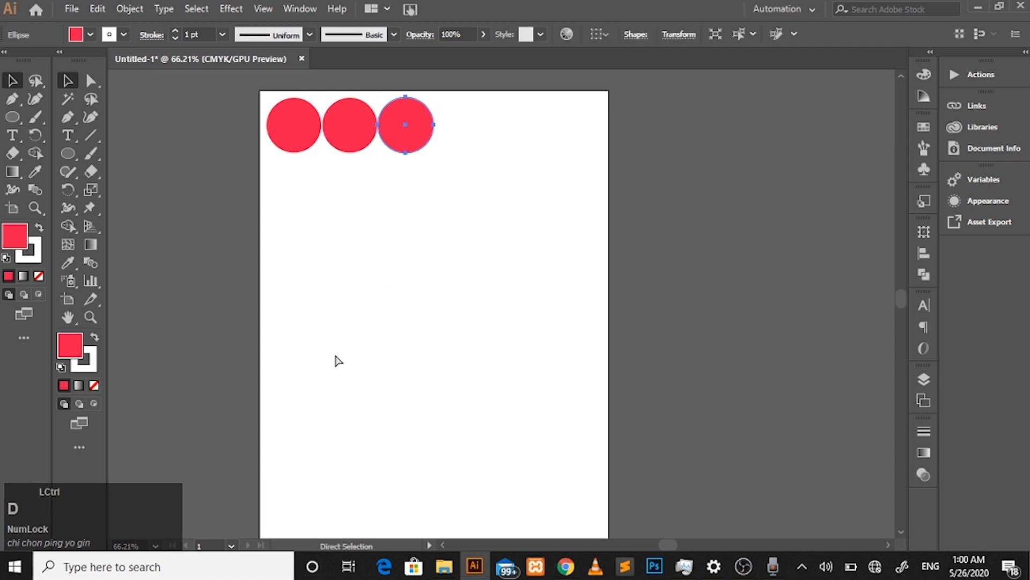
left_click(413, 284)
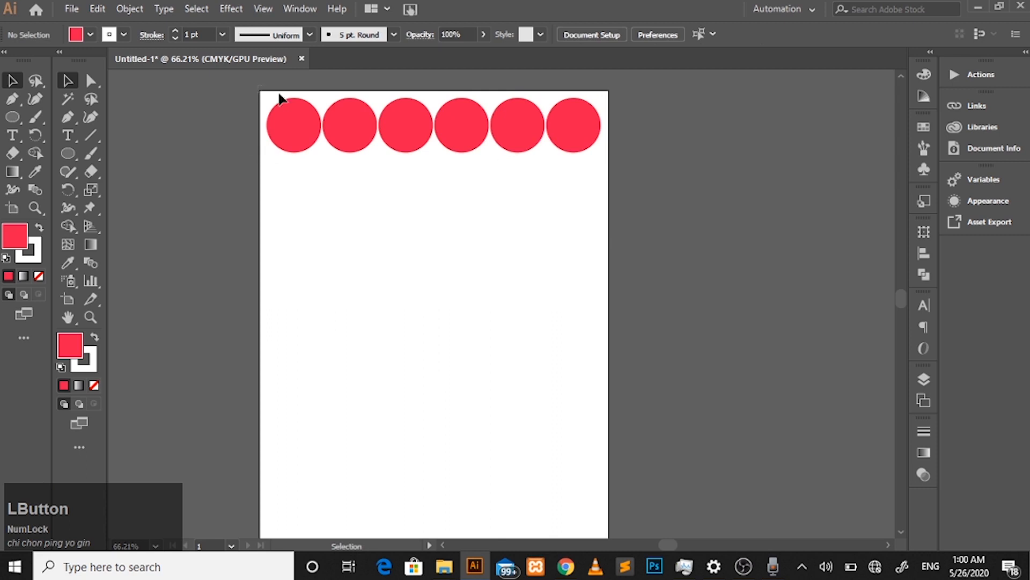
Step: Duplicate the row of six circles just below, shifted left so the copies nest between the circles above
left_click_drag(279, 100, 554, 186)
key("alt+shift")
left_click(538, 277)
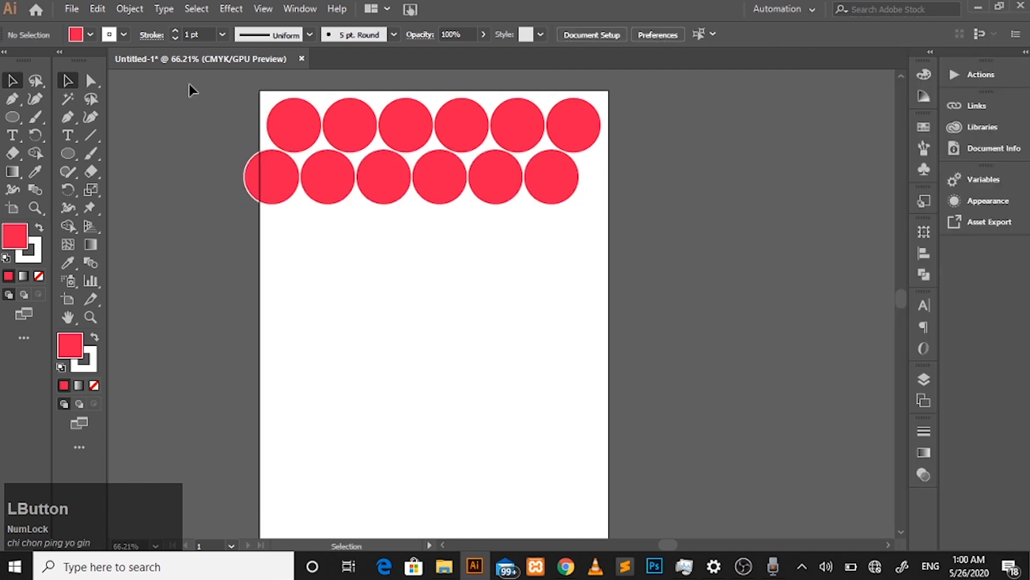
Step: Copy both circle rows straight down, nesting the new pair closely beneath the second row
left_click_drag(569, 197, 610, 223)
left_click_drag(554, 183, 556, 289)
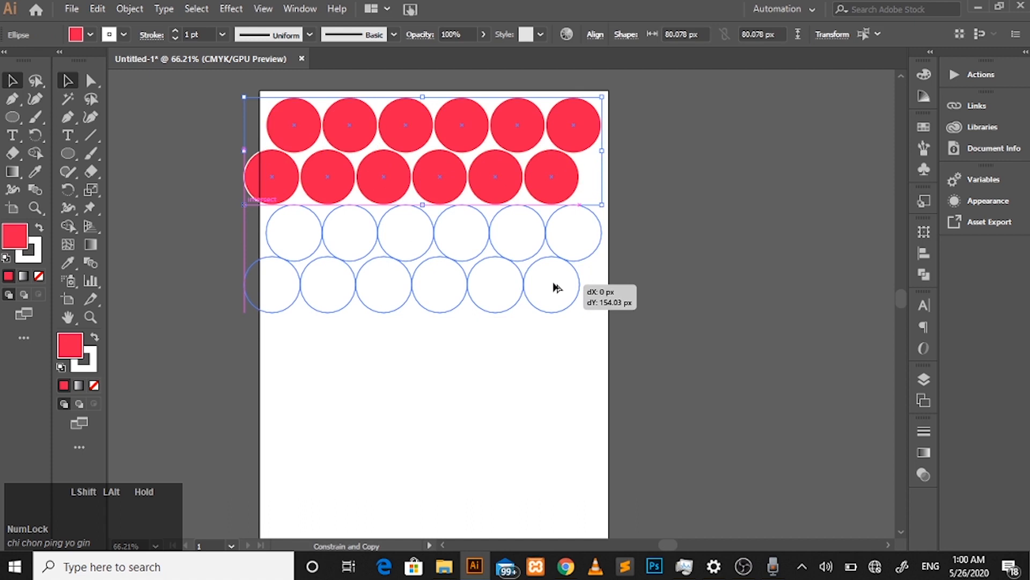
left_click_drag(556, 286, 556, 286)
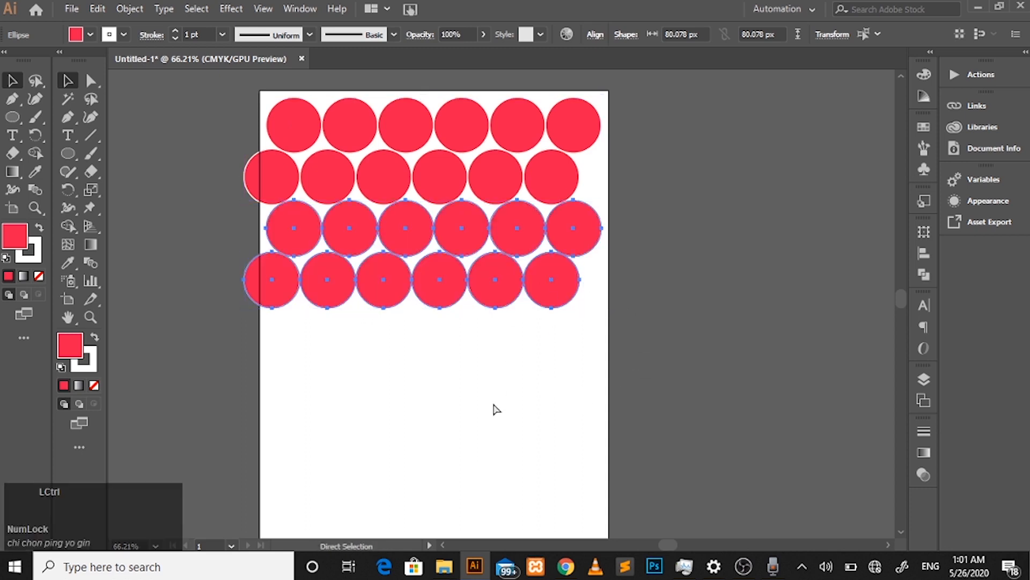
Step: Repeat the two-row duplication three times down the artboard to make ten staggered rows, and clear the selection
key("ctrl+d")
key("ctrl+d")
key("ctrl+d")
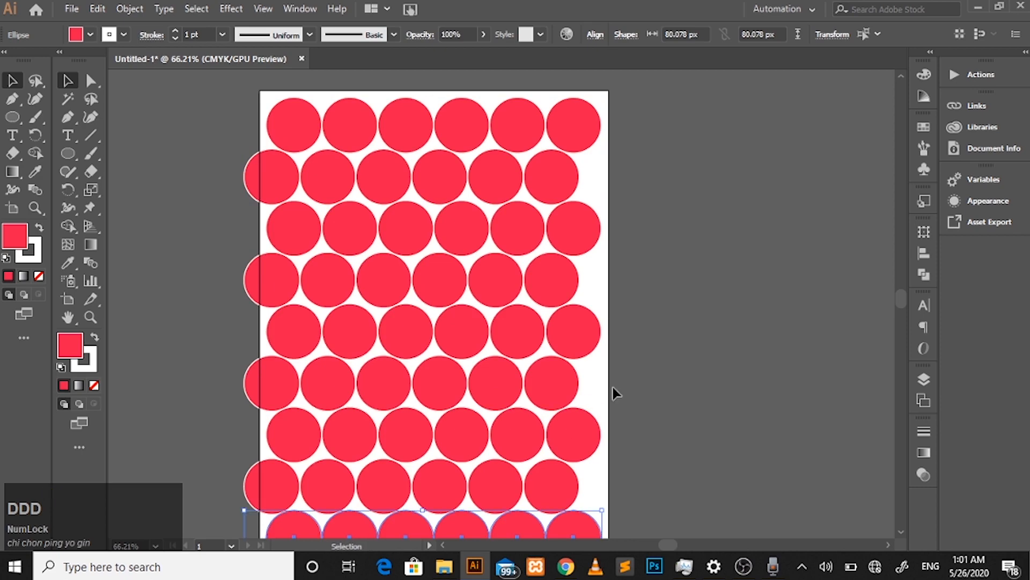
scroll(613, 388, "down", 5)
key("ctrl+d")
key("z")
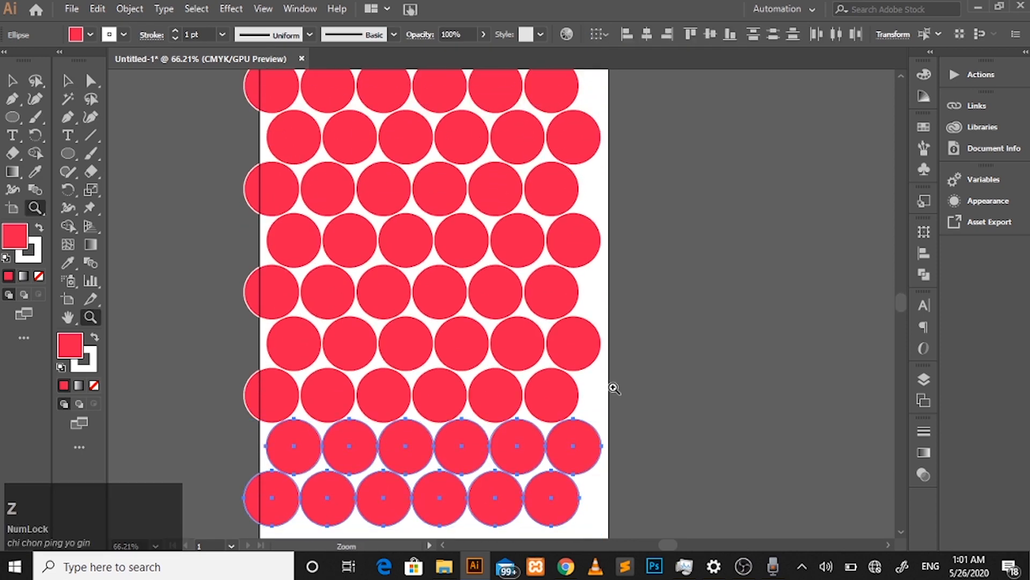
left_click_drag(620, 392, 551, 363)
key("v")
left_click(641, 337)
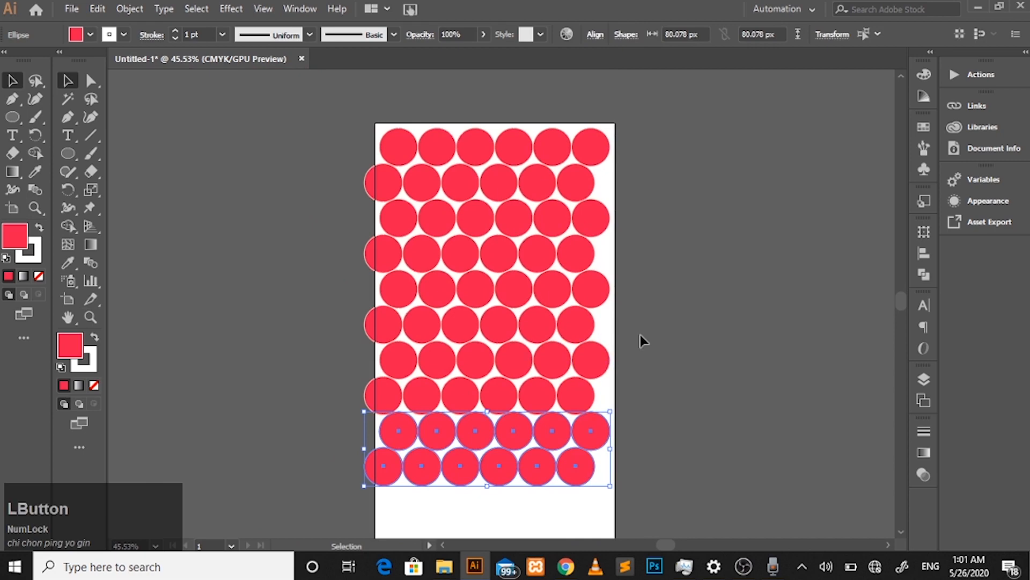
Step: Select seven scattered circles in the pattern and change their fill color to 683A49
left_click(534, 334)
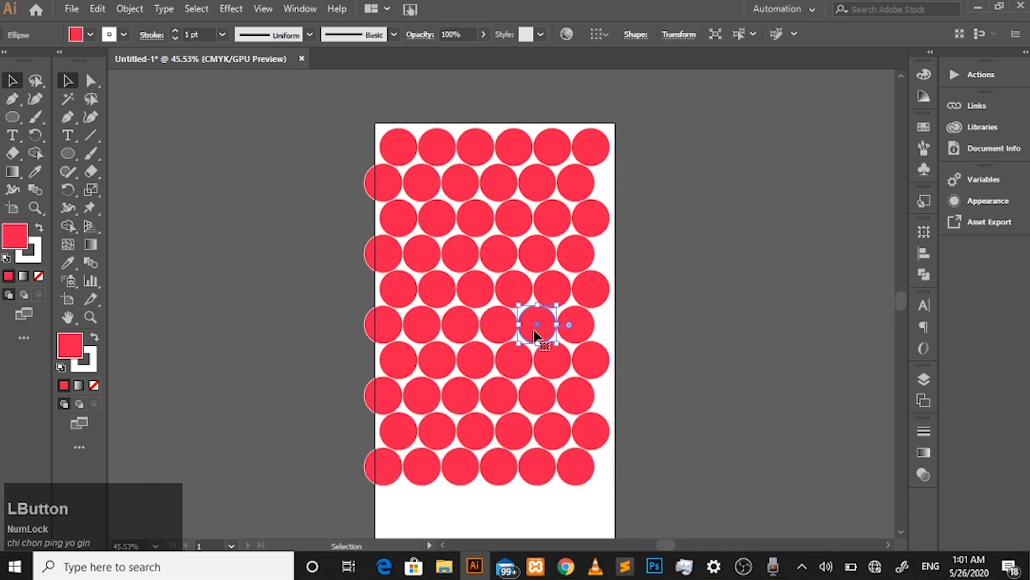
left_click(455, 256, "shift")
left_click(520, 220, "shift")
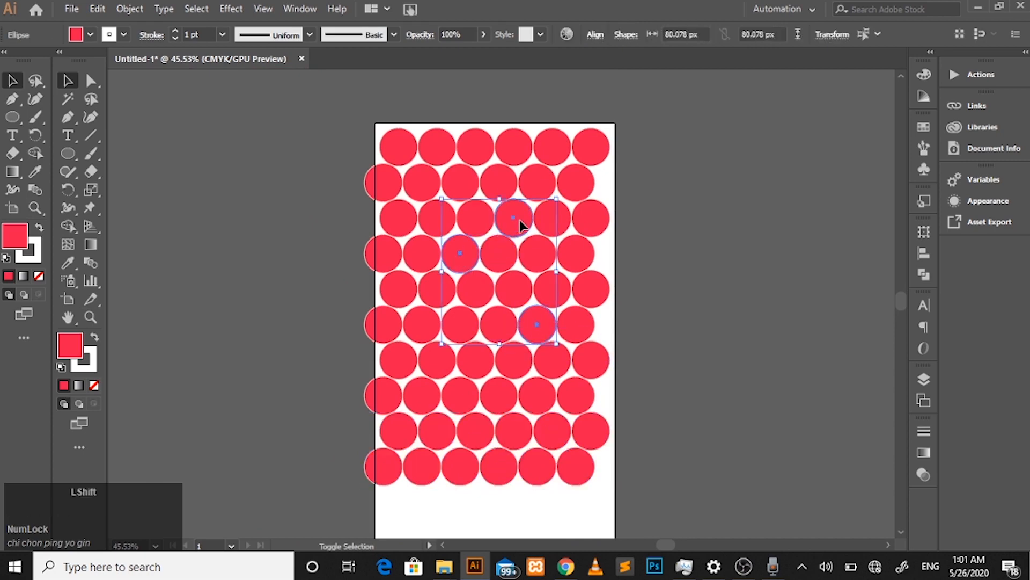
left_click(431, 191, "shift")
left_click(451, 429, "shift")
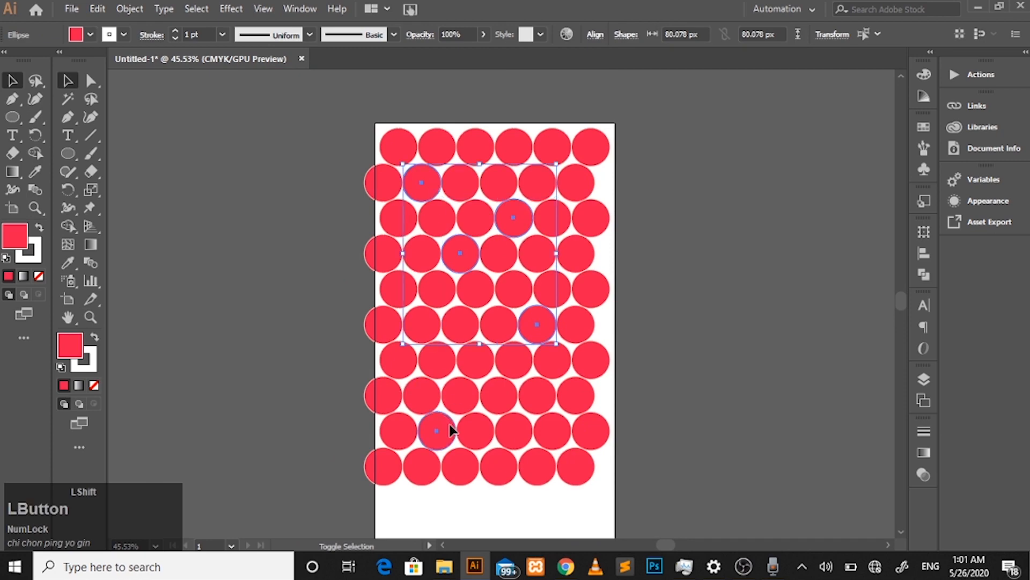
left_click(504, 437, "shift")
left_click(466, 359, "shift")
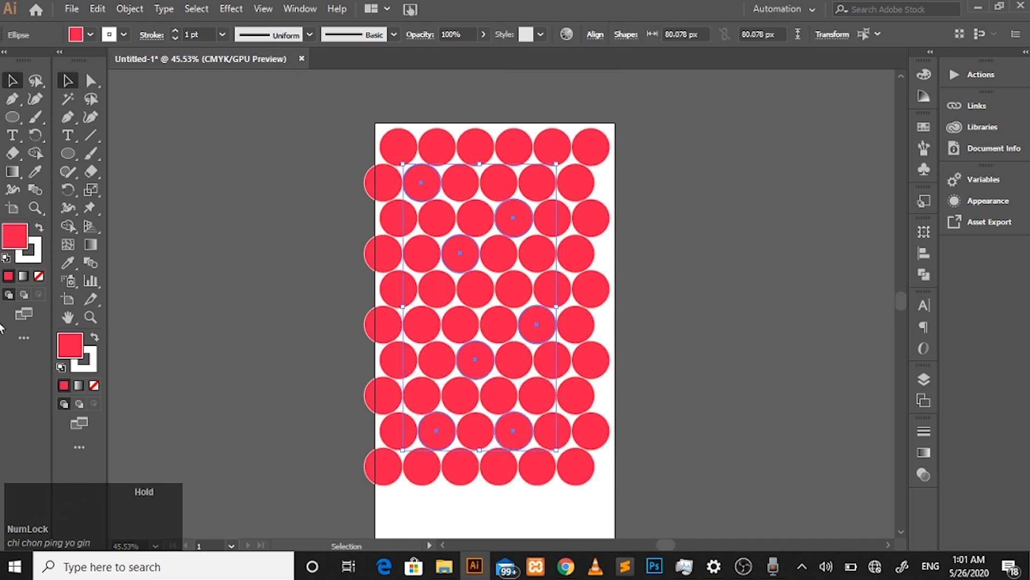
left_click(14, 229)
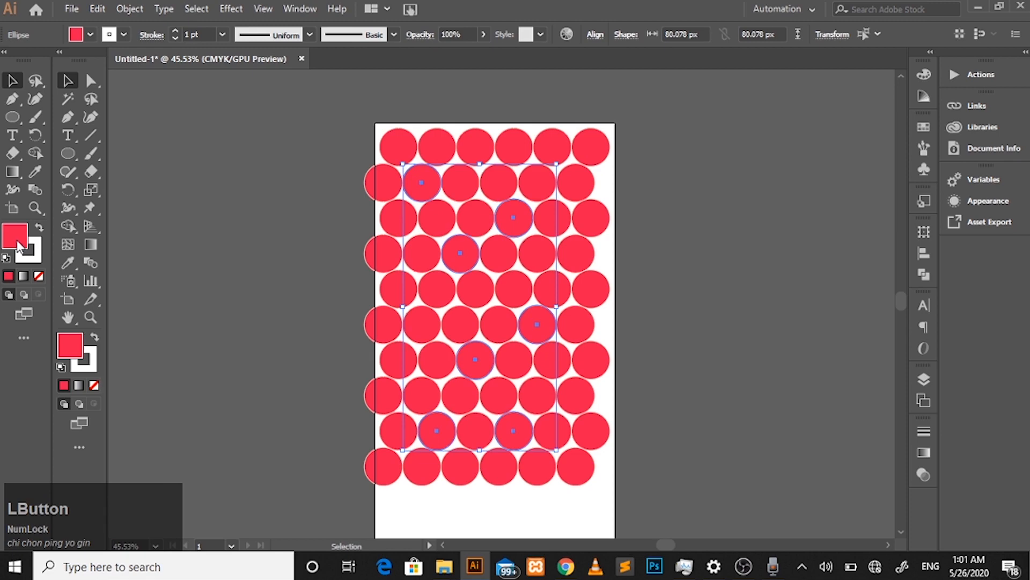
double_click(20, 246)
mouse_move(416, 295)
left_mouse_down()
mouse_move(446, 325)
mouse_move(414, 292)
mouse_move(400, 294)
left_mouse_up()
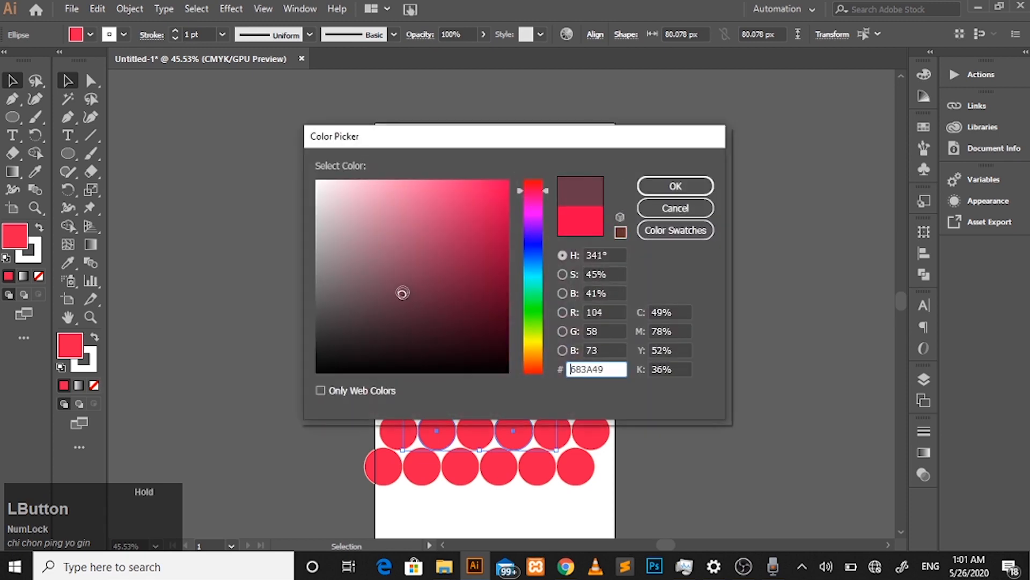
left_click(683, 186)
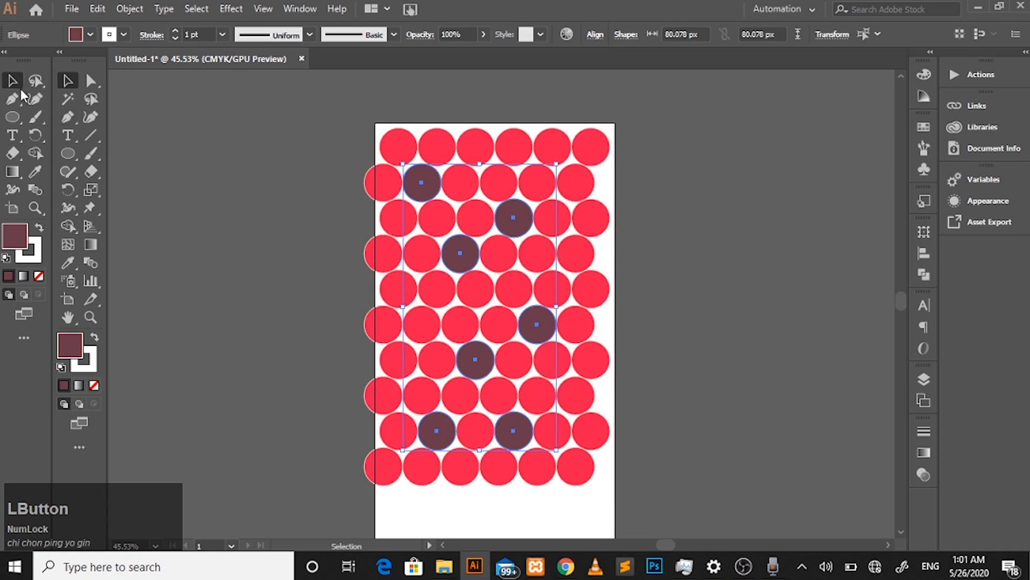
left_click(437, 288)
left_click(655, 249)
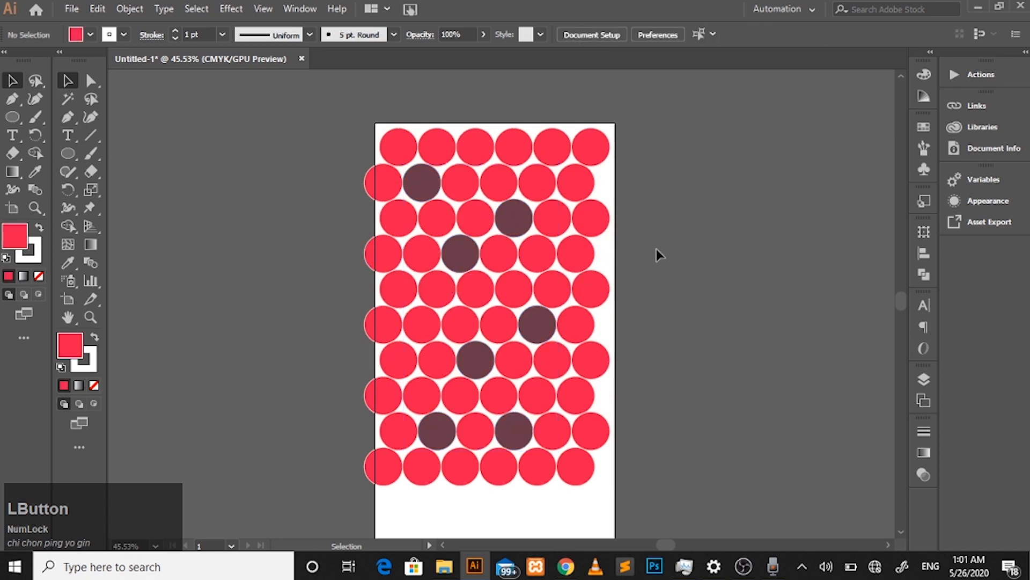
Step: Select the whole circle pattern and delete it from the artboard
scroll(656, 249, "down", 4)
scroll(655, 249, "up", 3)
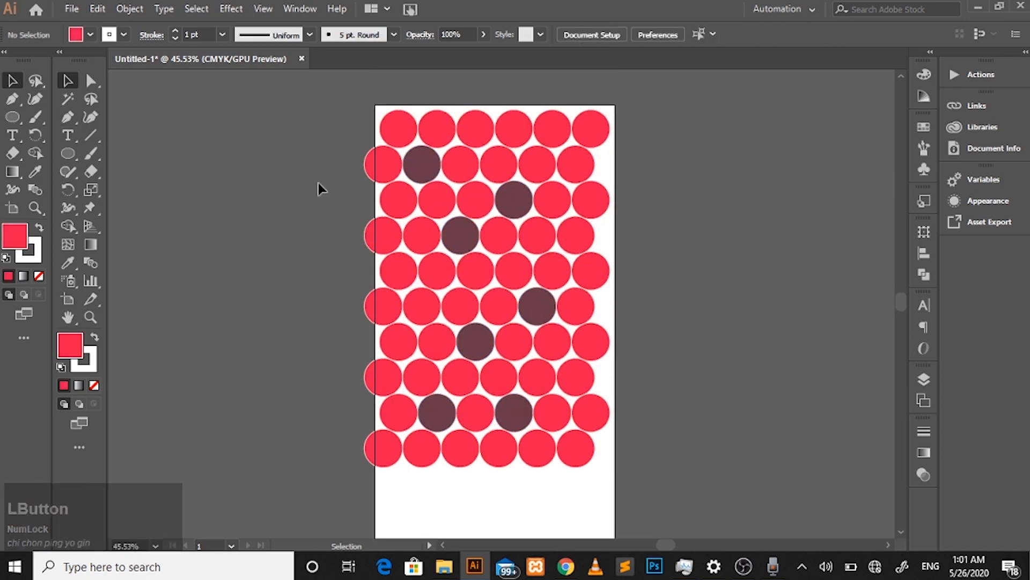
left_click_drag(351, 113, 621, 483)
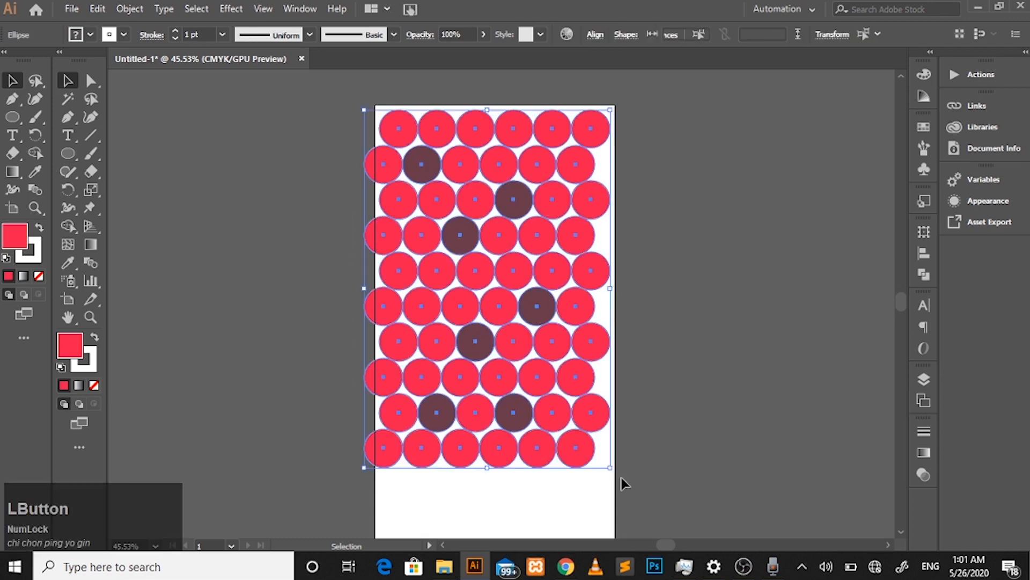
key("Delete")
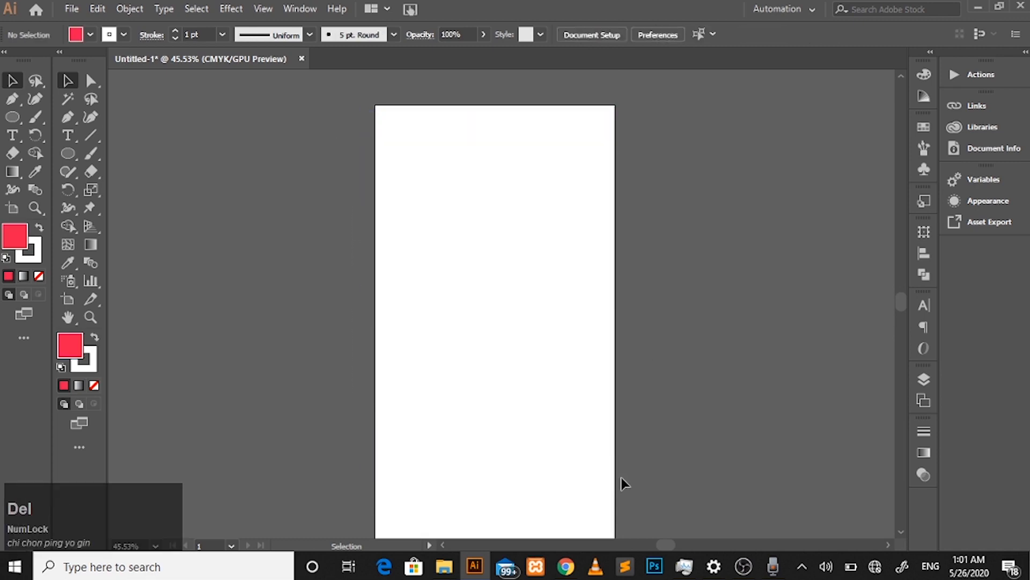
right_click(15, 122)
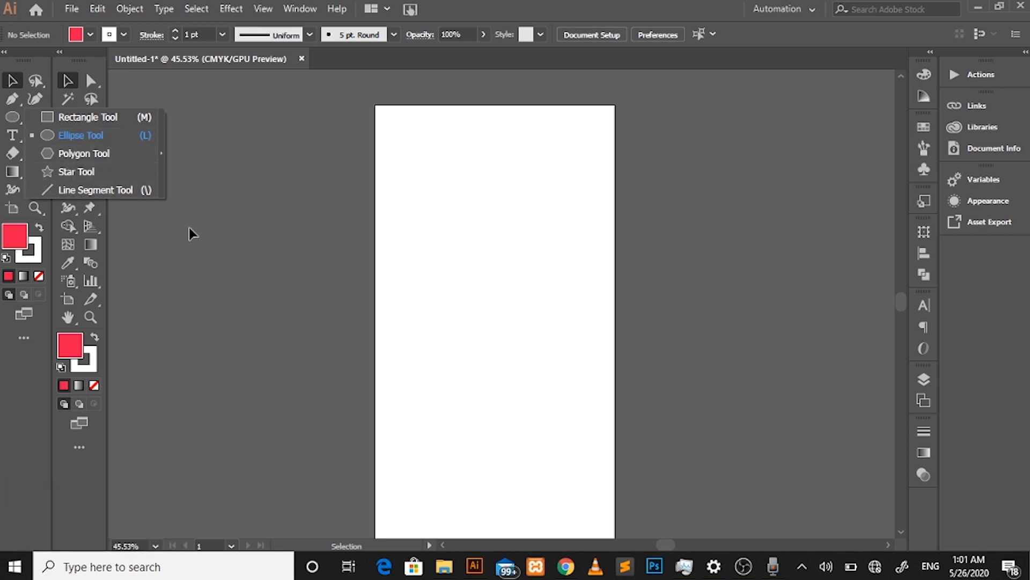
left_click(213, 230)
left_click(35, 208)
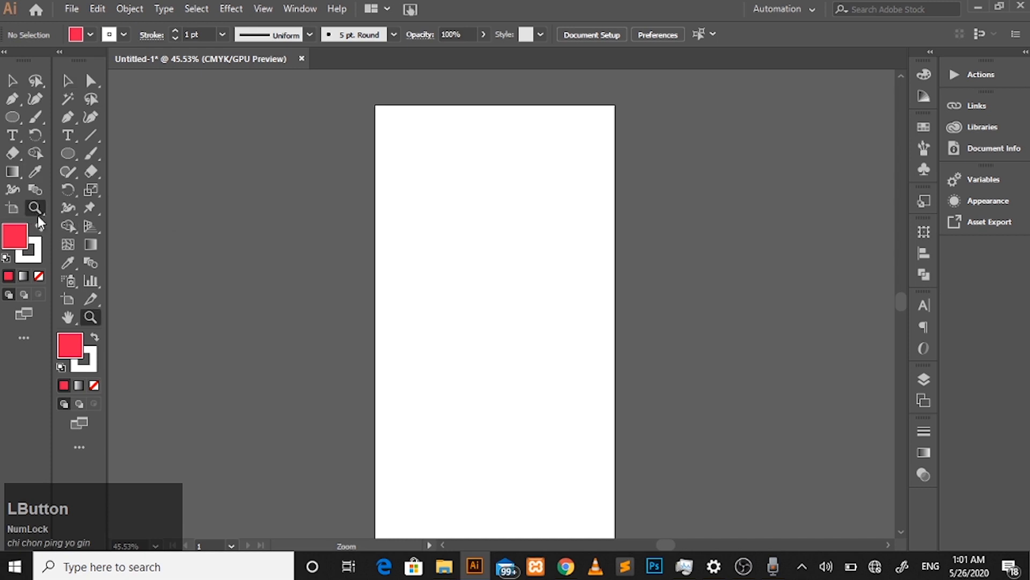
left_click_drag(476, 185, 407, 218)
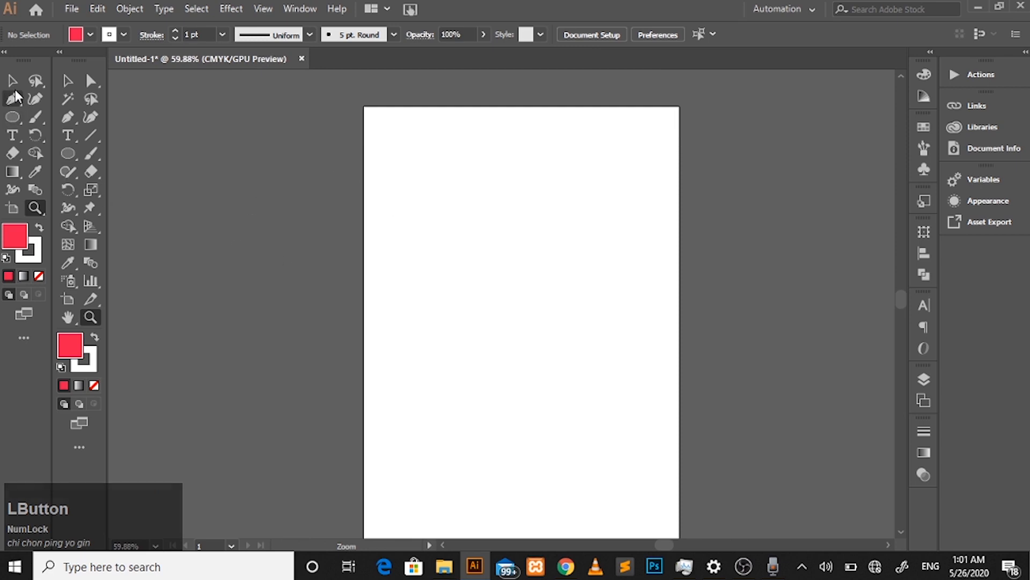
right_click(35, 81)
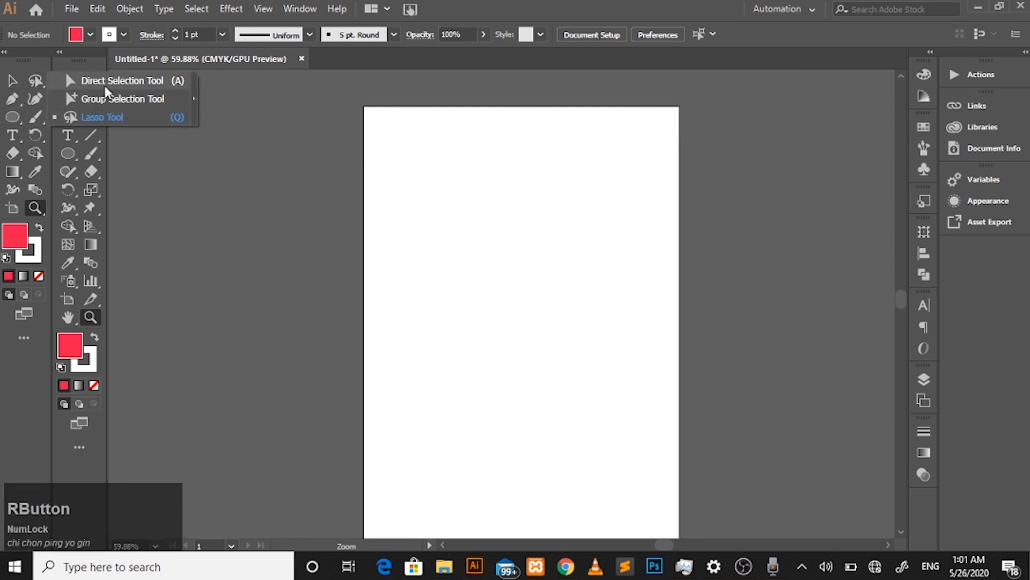
left_click(13, 82)
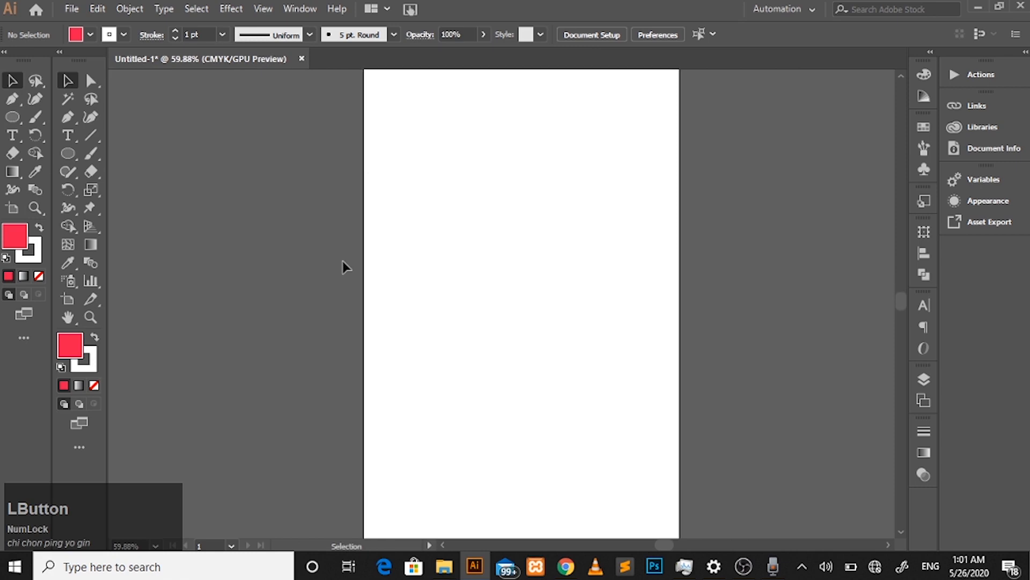